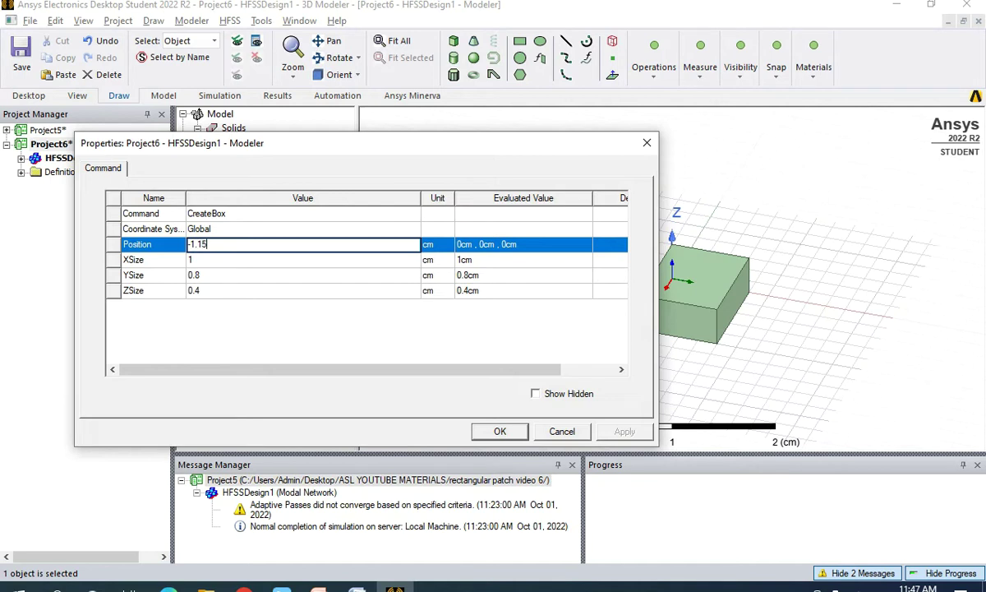
Set the substrate box's position to -1.15, -1.465, 0 cm and its X, Y and Z sizes to 2.3, 2.93 and 0.078 cm.
{"action": "type", "text": ",-1.465,0"}
{"action": "key", "text": "Tab"}
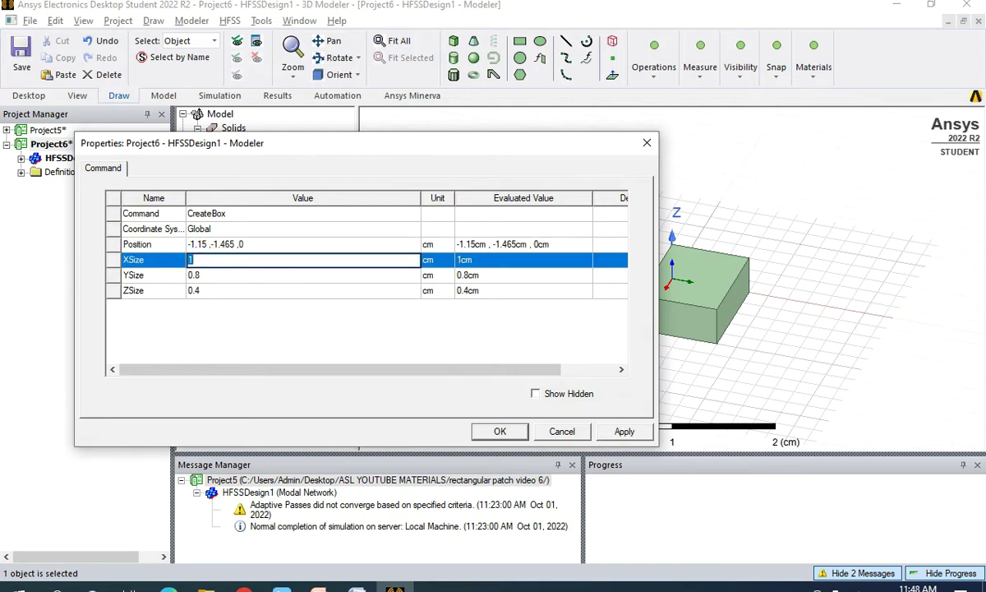
{"action": "type", "text": "2.3"}
{"action": "key", "text": "Tab"}
{"action": "type", "text": "2.93"}
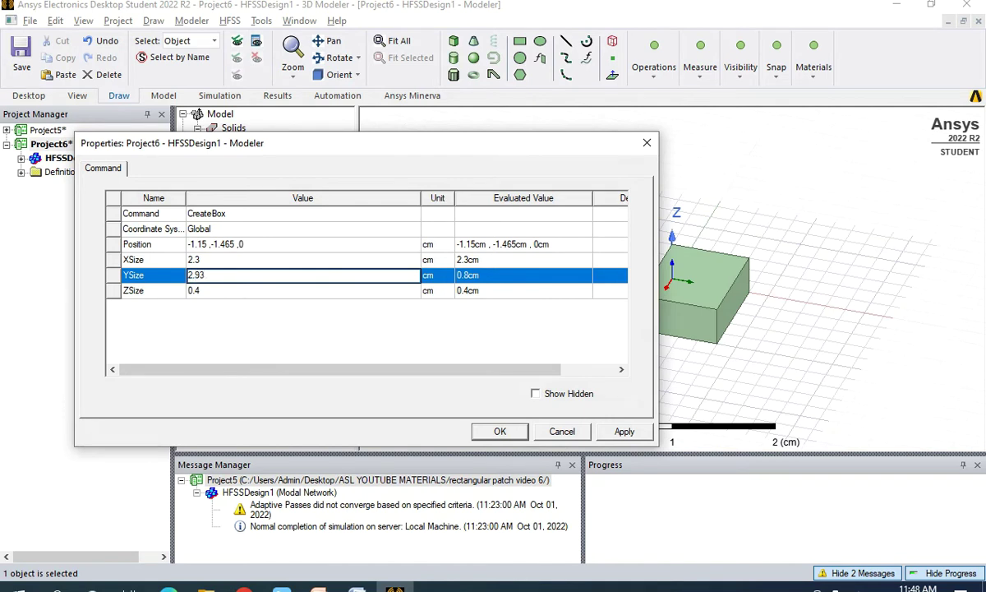
{"action": "key", "text": "Tab"}
{"action": "type", "text": "0."}
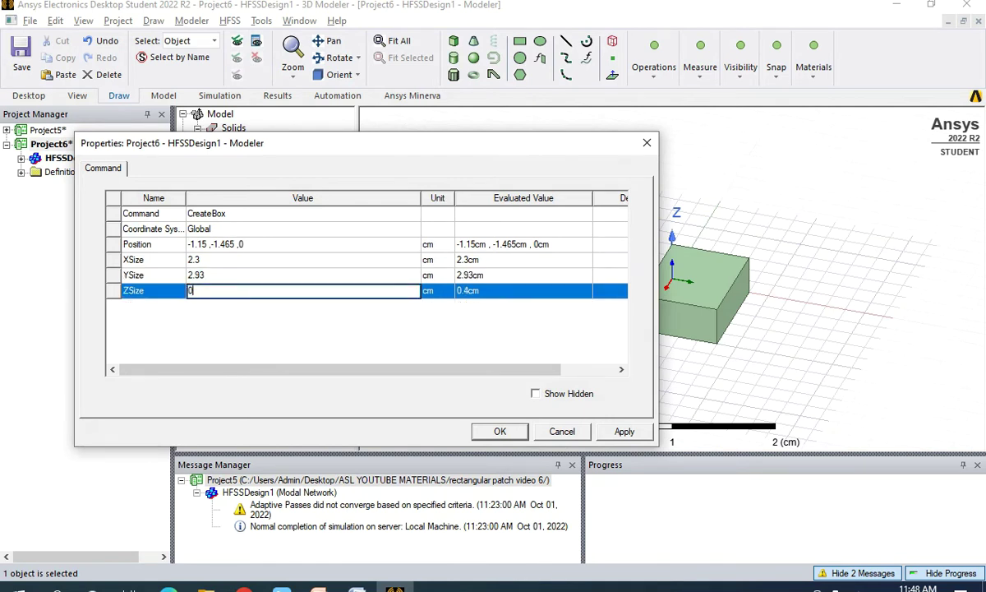
{"action": "type", "text": "078"}
{"action": "key", "text": "Return"}
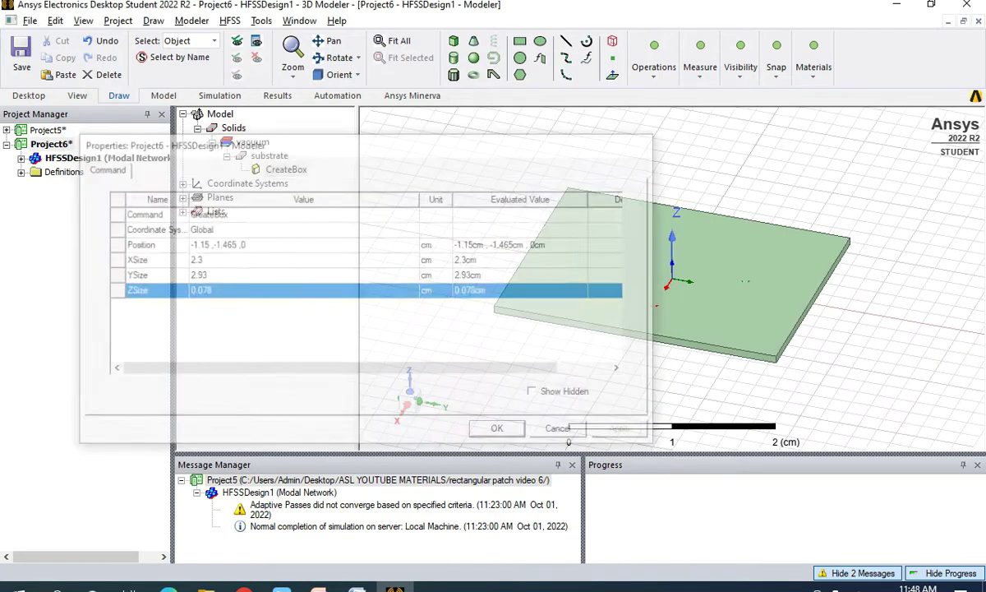
Assign the material Rogers RT/duroid 5880 (tm) to the substrate.
{"action": "left_click_drag", "start_coordinate": [657, 329], "coordinate": [674, 288]}
{"action": "left_click", "coordinate": [270, 156]}
{"action": "right_click", "coordinate": [269, 156]}
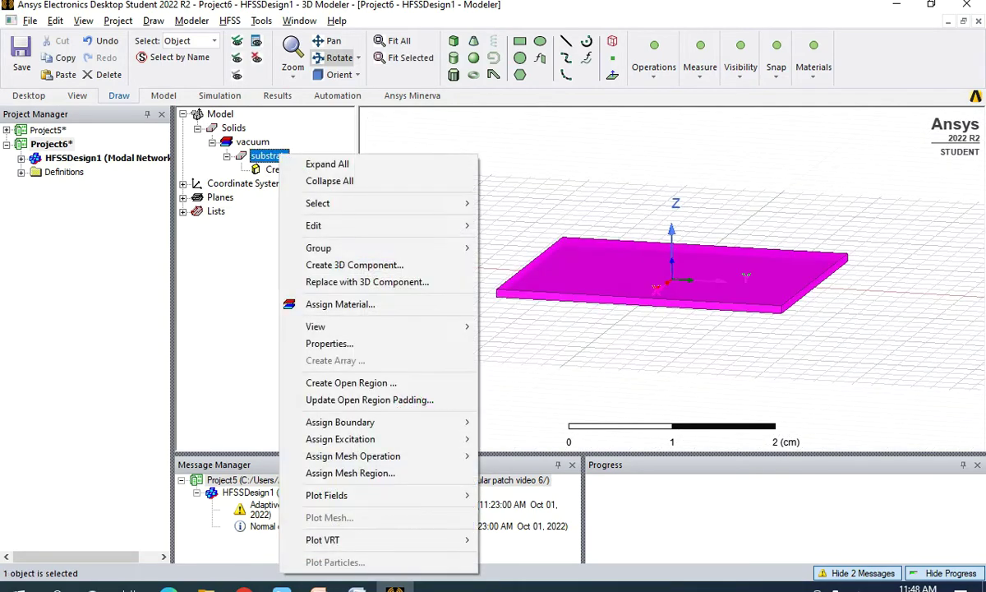
{"action": "left_click", "coordinate": [331, 304]}
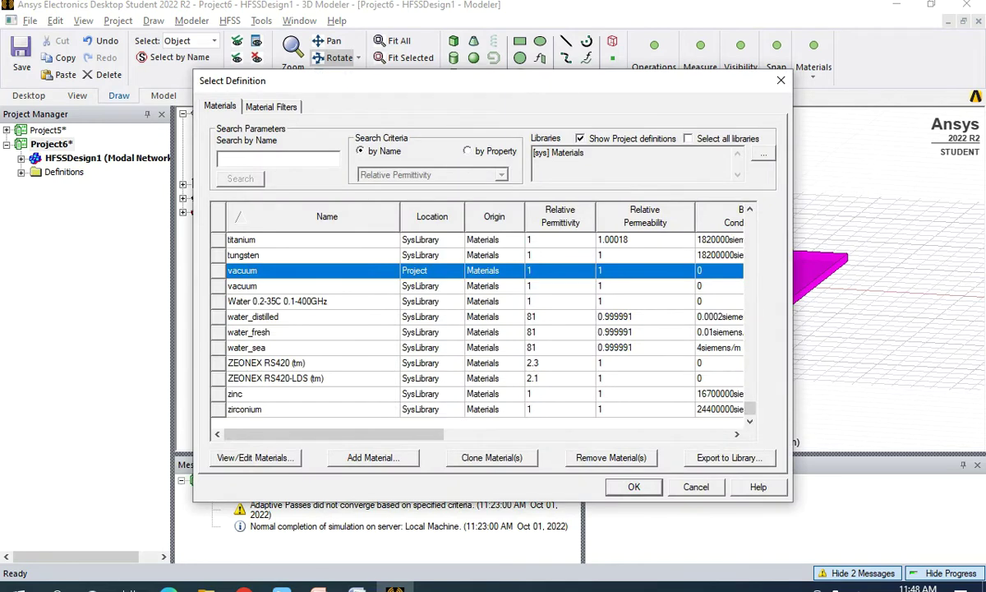
{"action": "type", "text": "ro"}
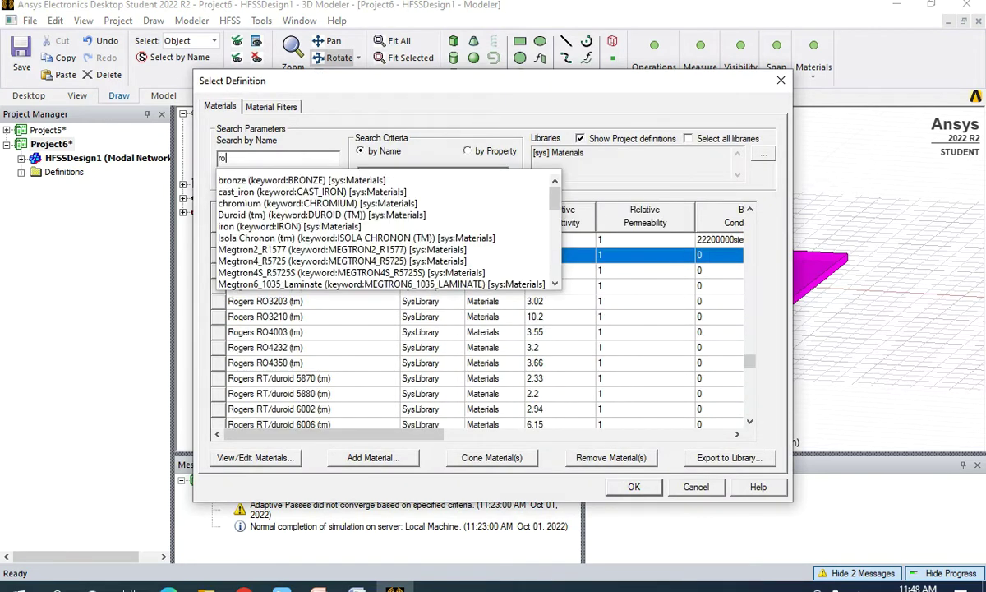
{"action": "type", "text": "ger"}
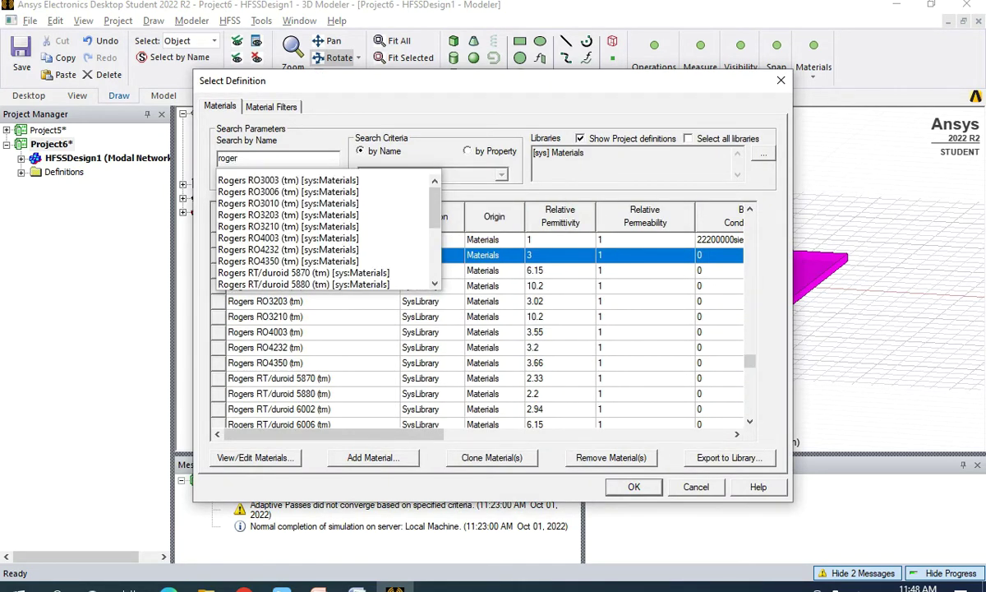
{"action": "left_click", "coordinate": [309, 394]}
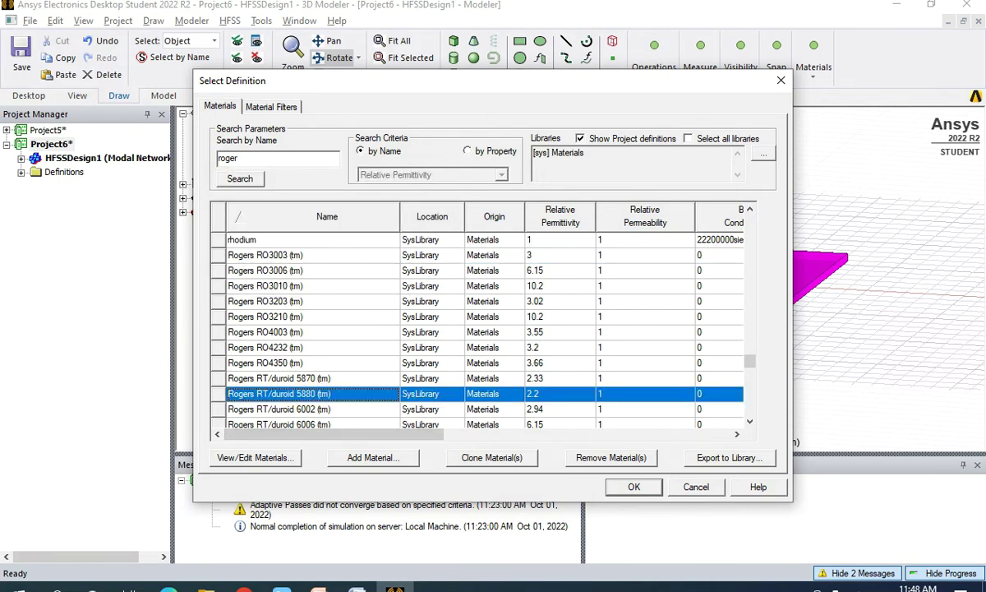
{"action": "key", "text": "Return"}
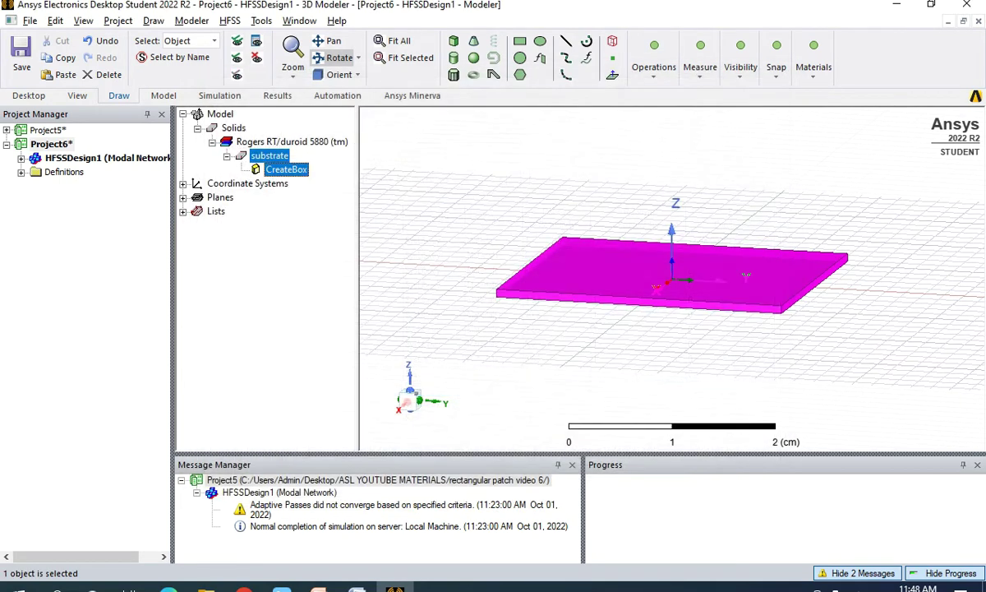
{"action": "left_click", "coordinate": [292, 142]}
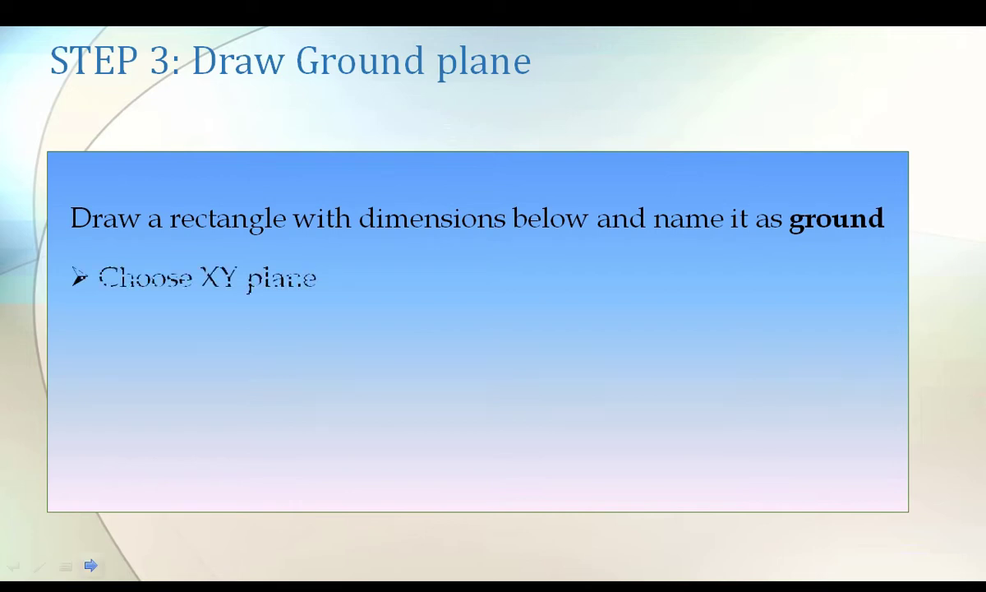
{"action": "left_click", "coordinate": [90, 566]}
{"action": "left_click", "coordinate": [90, 566]}
{"action": "left_click", "coordinate": [84, 529]}
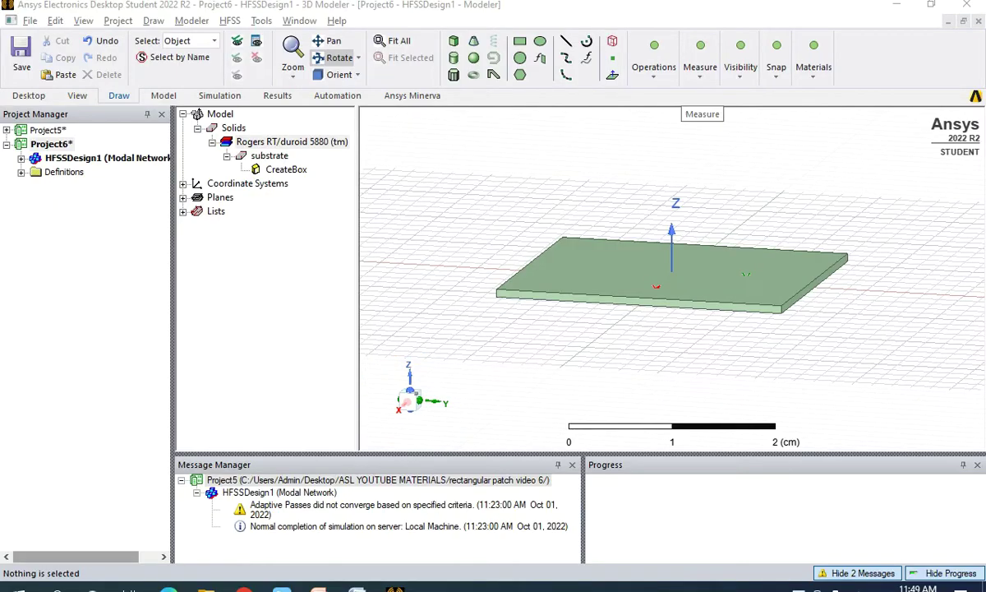
{"action": "left_click", "coordinate": [740, 67]}
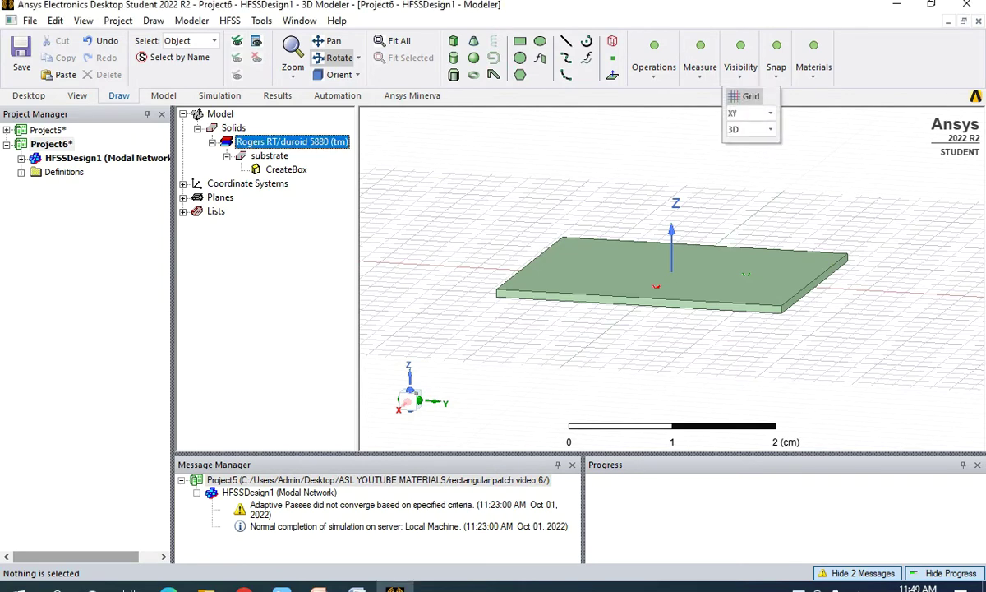
{"action": "key", "text": "Escape"}
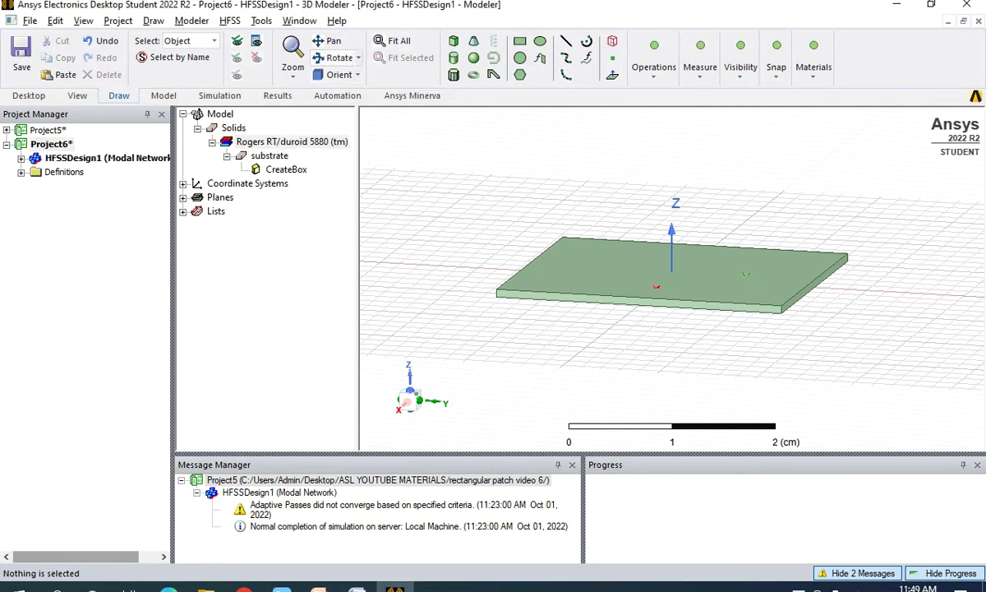
Draw a rectangle about 2.3 by 2.93 cm between opposite corners of the substrate's upper face in the XY plane.
{"action": "left_click", "coordinate": [604, 270]}
{"action": "left_click", "coordinate": [339, 57]}
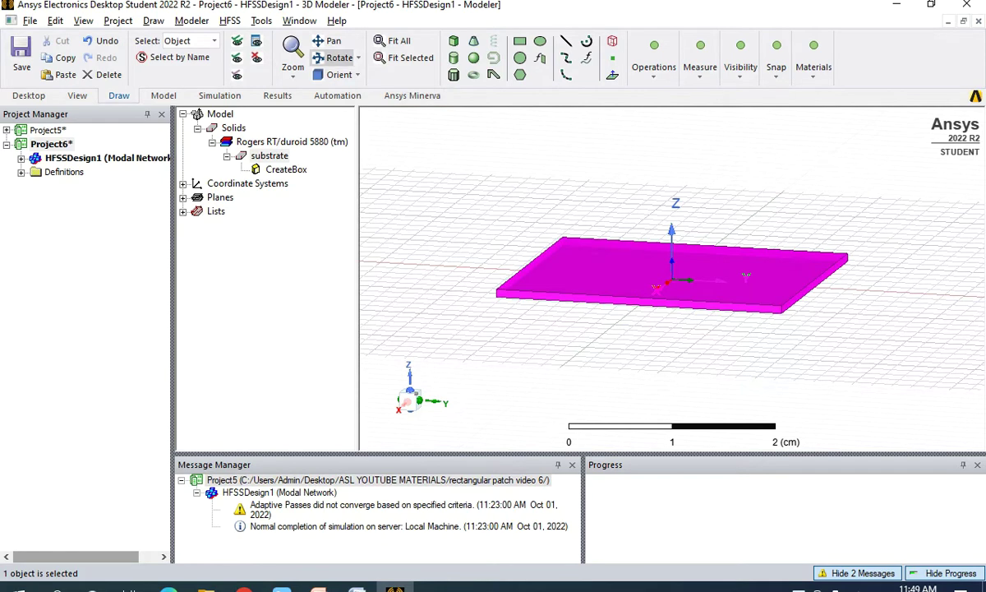
{"action": "left_click_drag", "start_coordinate": [639, 156], "coordinate": [635, 247]}
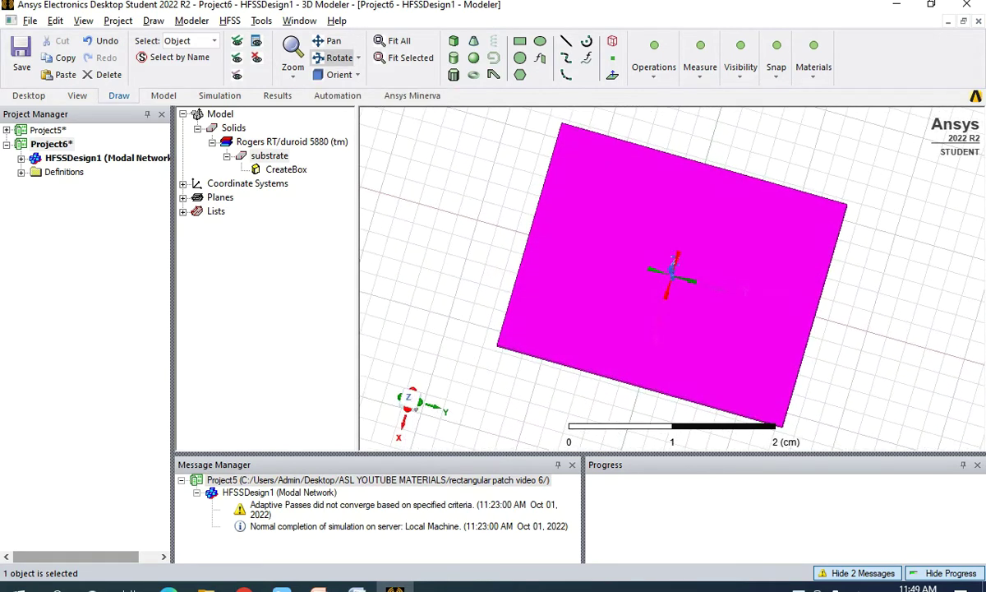
{"action": "left_click", "coordinate": [520, 41]}
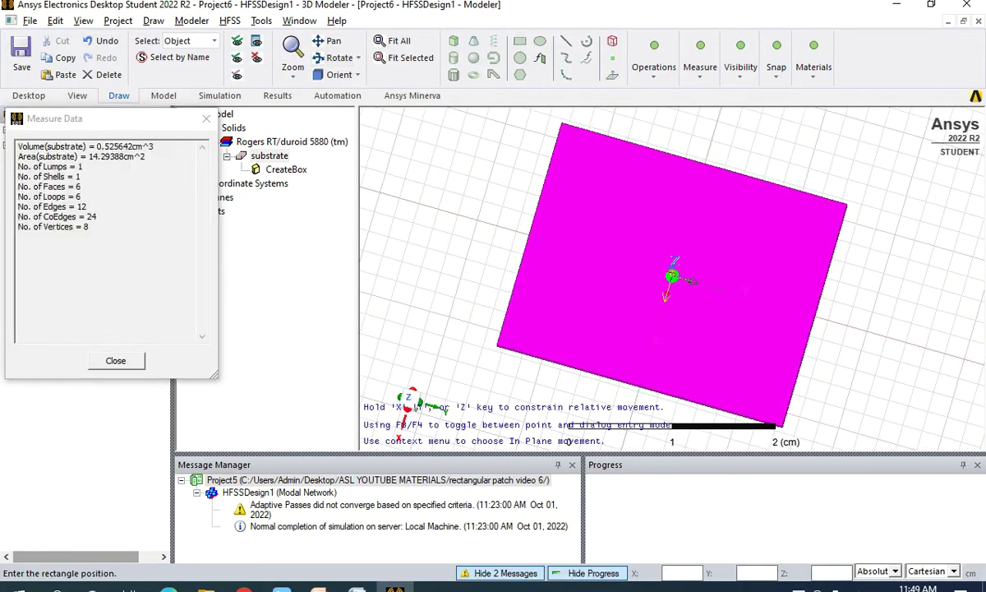
{"action": "left_click", "coordinate": [563, 125]}
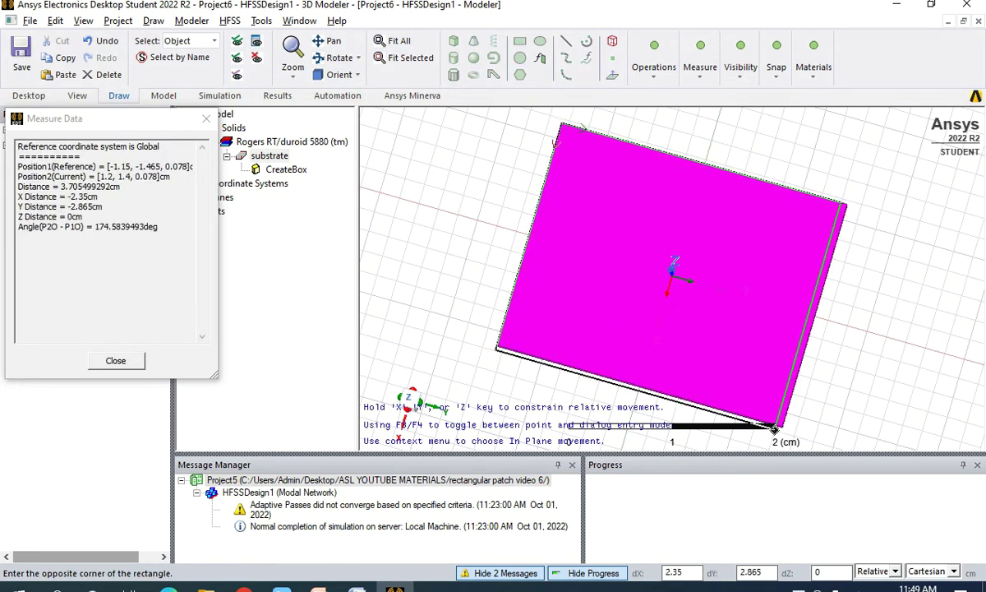
{"action": "left_click", "coordinate": [778, 425]}
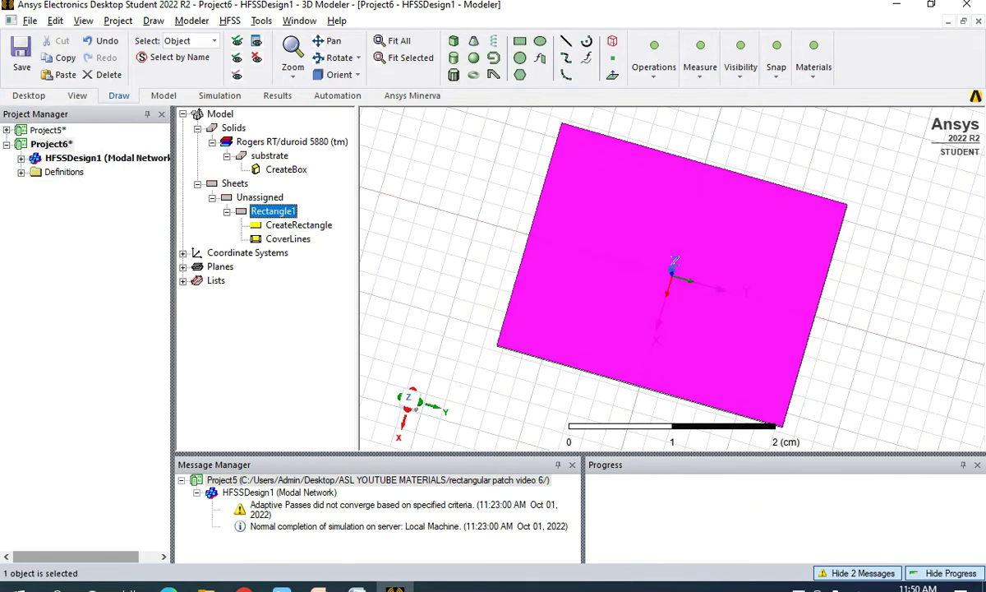
Rename the rectangle sheet as ground.
{"action": "left_click", "coordinate": [337, 57]}
{"action": "mouse_move", "coordinate": [674, 329]}
{"action": "left_mouse_down"}
{"action": "mouse_move", "coordinate": [674, 206]}
{"action": "mouse_move", "coordinate": [641, 267]}
{"action": "mouse_move", "coordinate": [674, 272]}
{"action": "mouse_move", "coordinate": [670, 337]}
{"action": "left_mouse_up"}
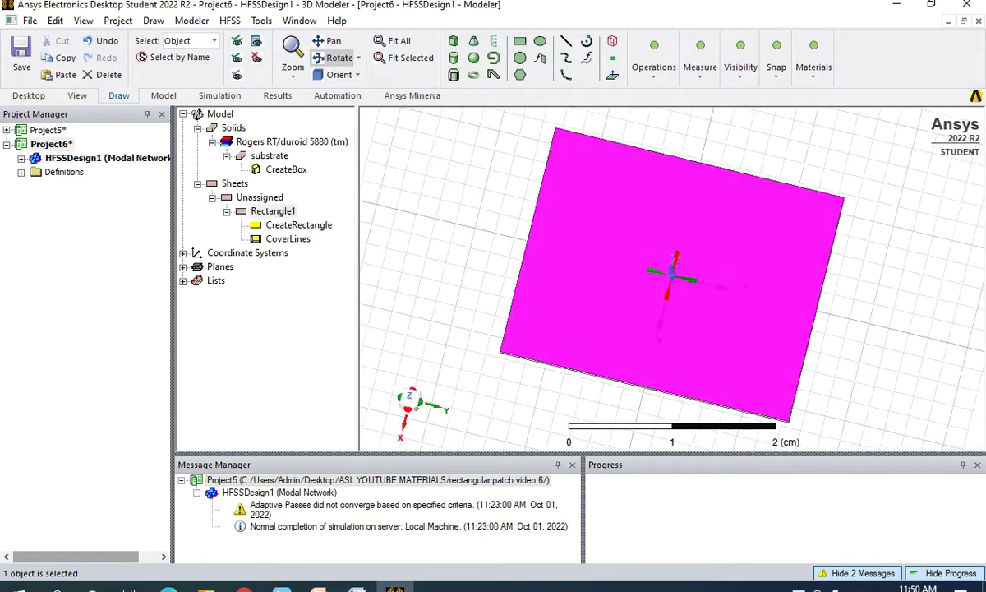
{"action": "double_click", "coordinate": [272, 212]}
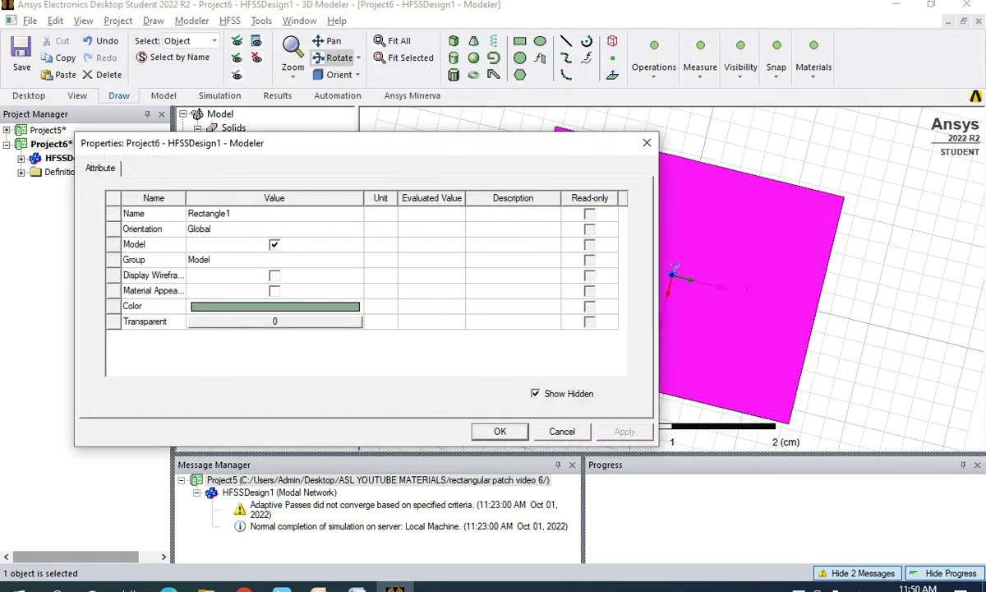
{"action": "left_click", "coordinate": [273, 213]}
{"action": "type", "text": "ground"}
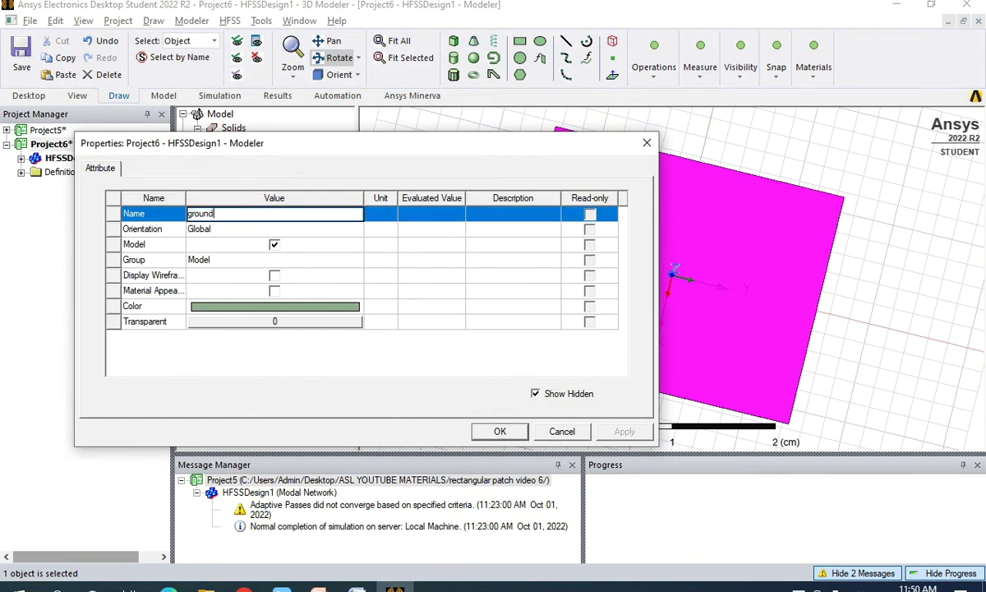
{"action": "key", "text": "Return"}
Set the ground rectangle's position to -1.15, -1.465, 0 cm so it lies on the substrate's underside.
{"action": "double_click", "coordinate": [237, 224]}
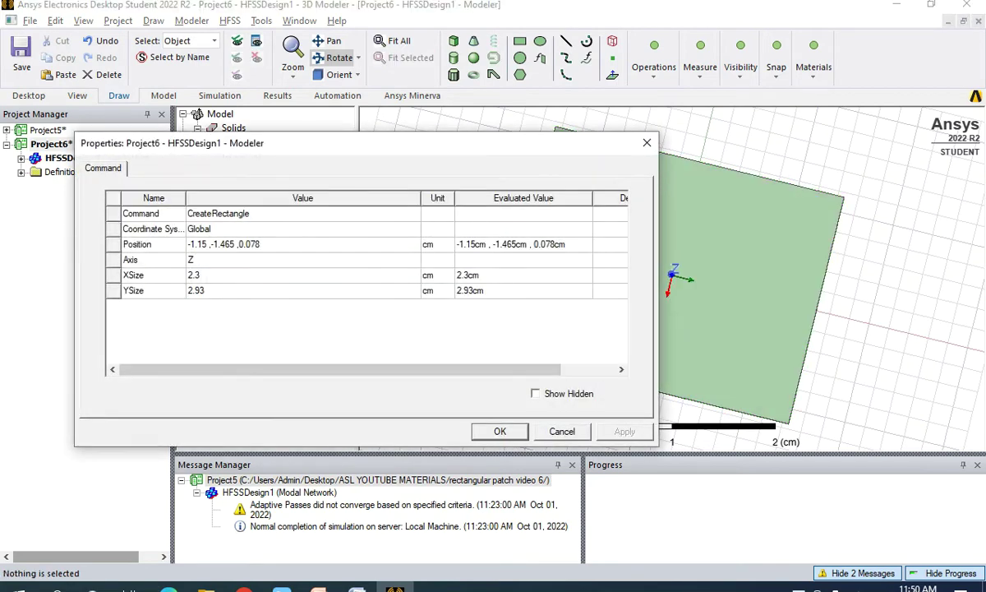
{"action": "left_click", "coordinate": [246, 244]}
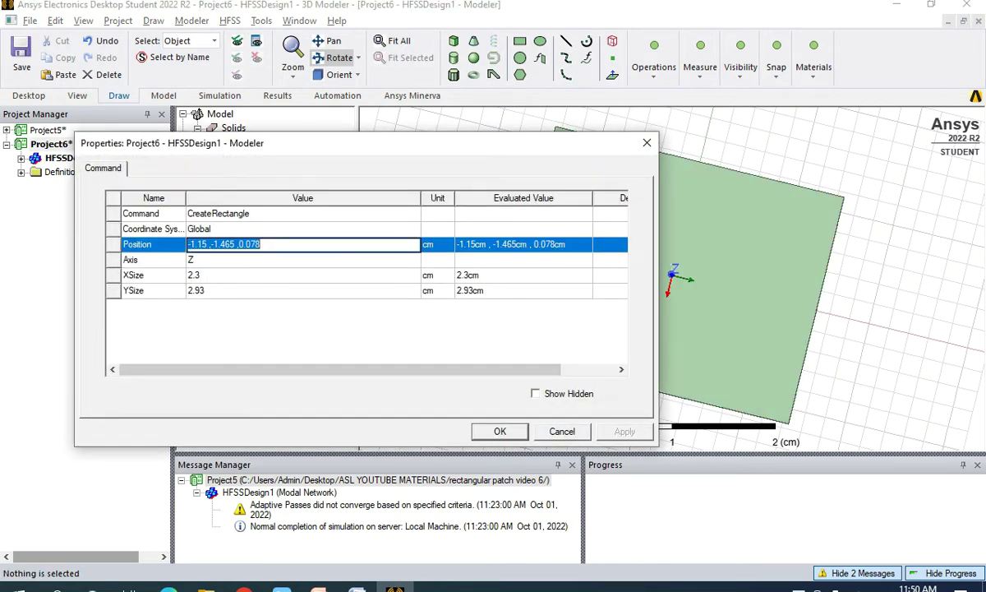
{"action": "left_click", "coordinate": [261, 244]}
{"action": "key", "text": "BackSpace"}
{"action": "key", "text": "BackSpace"}
{"action": "key", "text": "BackSpace"}
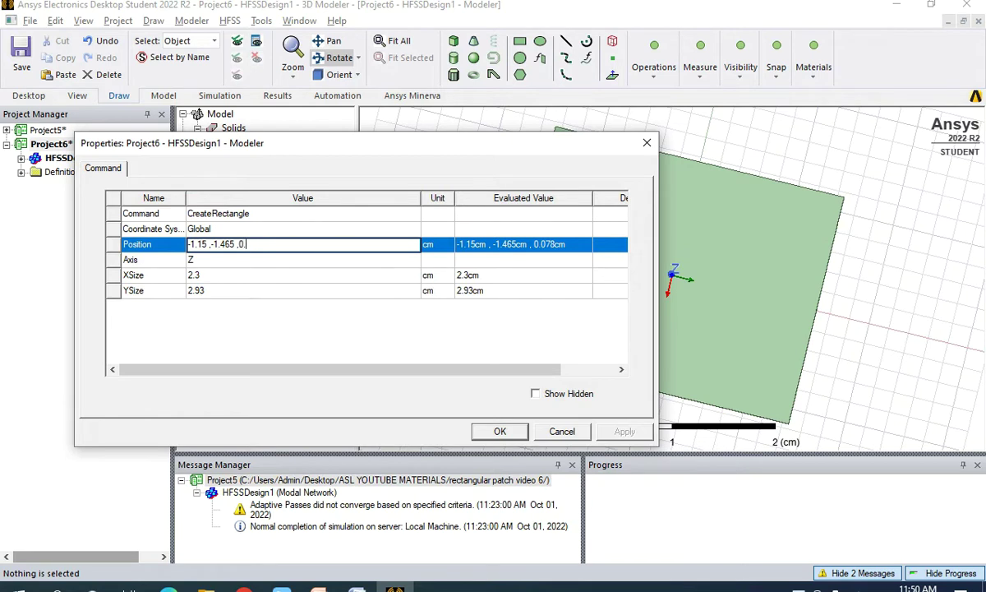
{"action": "key", "text": "BackSpace"}
{"action": "key", "text": "Return"}
{"action": "left_click", "coordinate": [261, 276]}
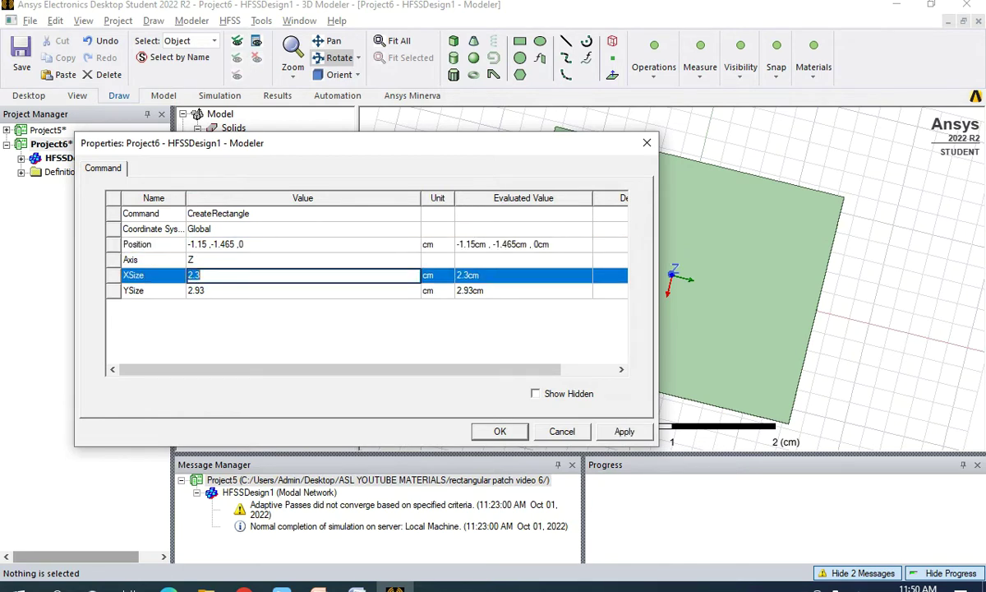
{"action": "left_click", "coordinate": [261, 291]}
{"action": "key", "text": "Return"}
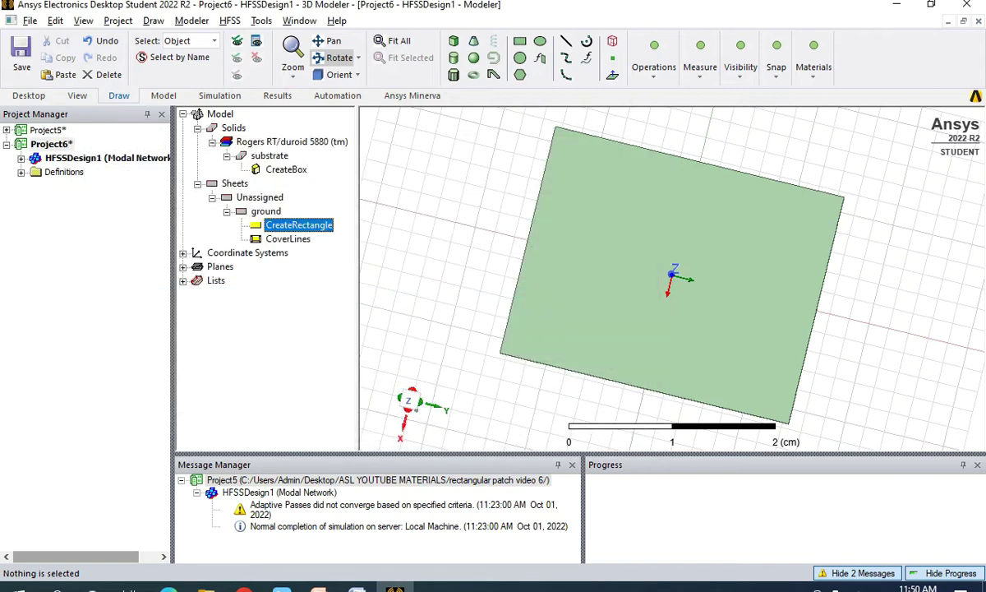
Assign a Perfect E boundary with its default name and settings to the ground sheet.
{"action": "left_click", "coordinate": [266, 211]}
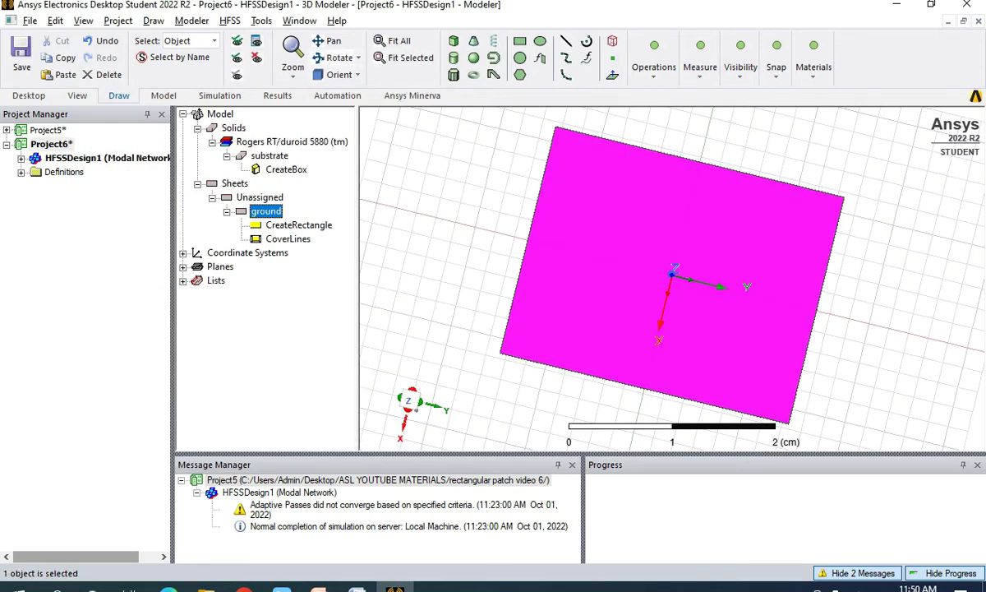
{"action": "left_click_drag", "start_coordinate": [576, 346], "coordinate": [564, 196]}
{"action": "scroll", "coordinate": [684, 311], "scroll_direction": "up", "scroll_amount": 4}
{"action": "left_click_drag", "start_coordinate": [685, 310], "coordinate": [684, 289]}
{"action": "mouse_move", "coordinate": [661, 243]}
{"action": "left_mouse_down"}
{"action": "mouse_move", "coordinate": [660, 253]}
{"action": "mouse_move", "coordinate": [646, 248]}
{"action": "left_mouse_up"}
{"action": "left_click", "coordinate": [270, 156]}
{"action": "left_click", "coordinate": [736, 251]}
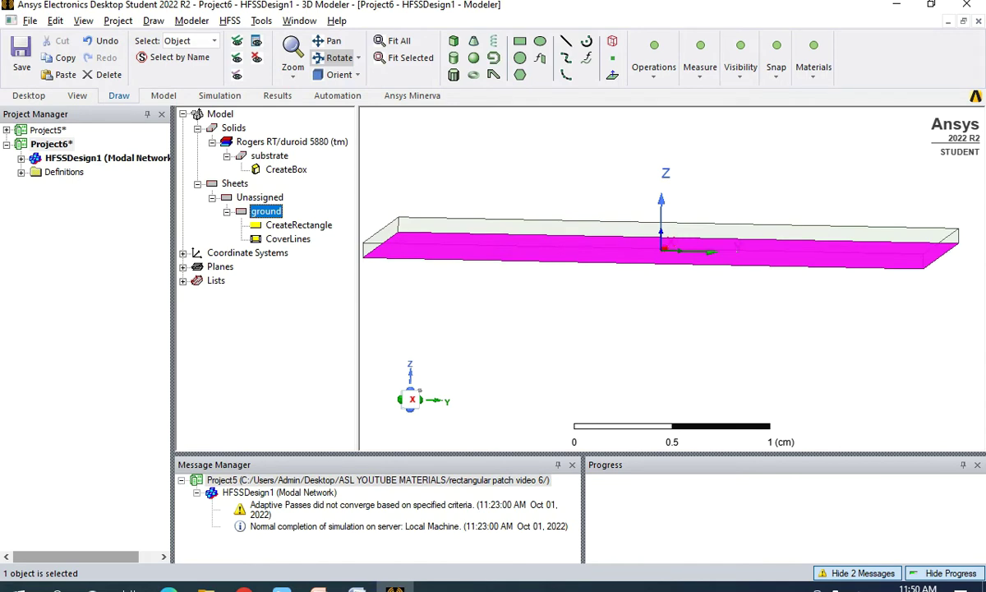
{"action": "right_click", "coordinate": [274, 211]}
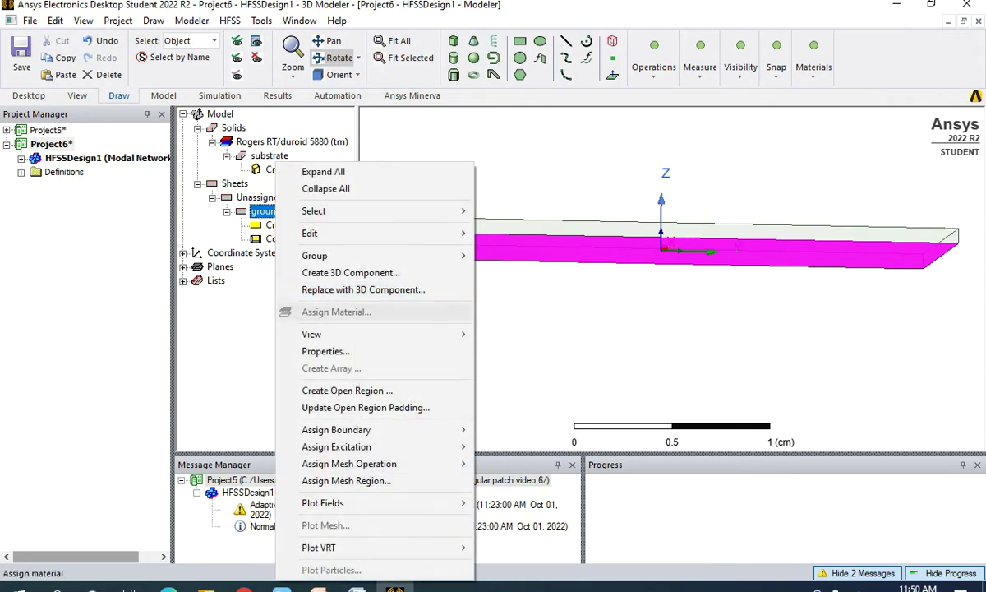
{"action": "mouse_move", "coordinate": [345, 429]}
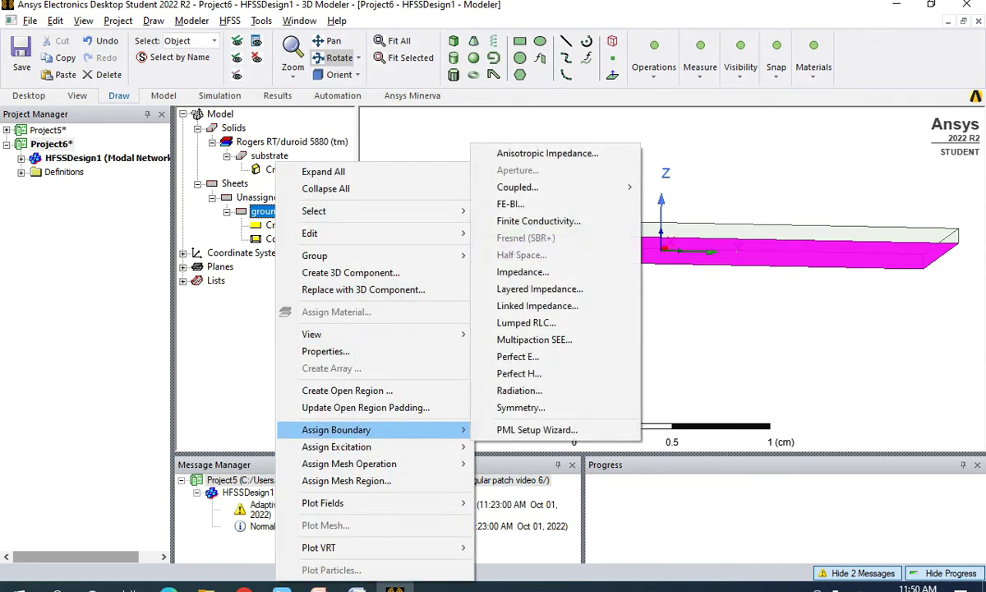
{"action": "left_click", "coordinate": [518, 356]}
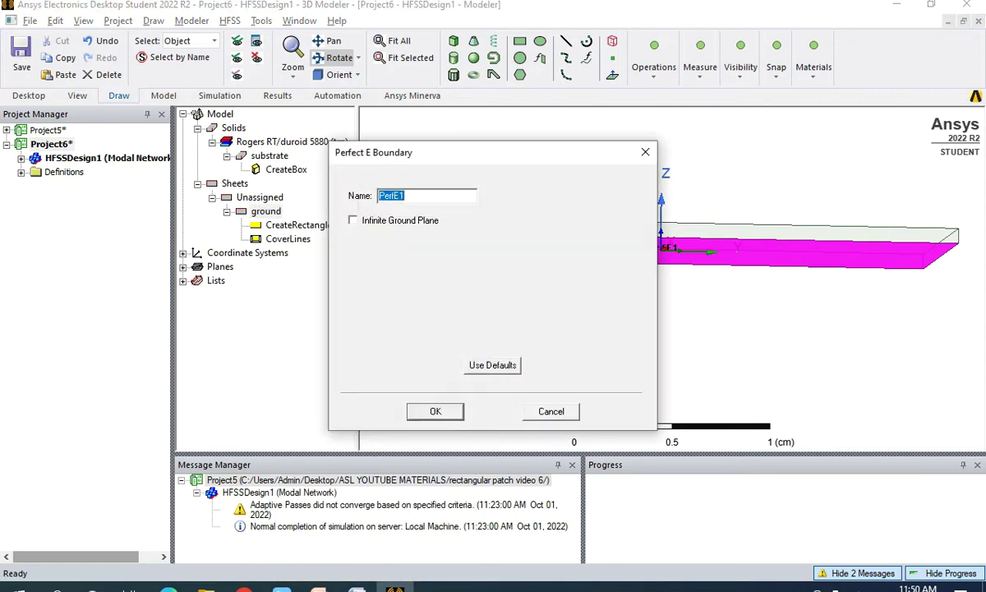
{"action": "key", "text": "Return"}
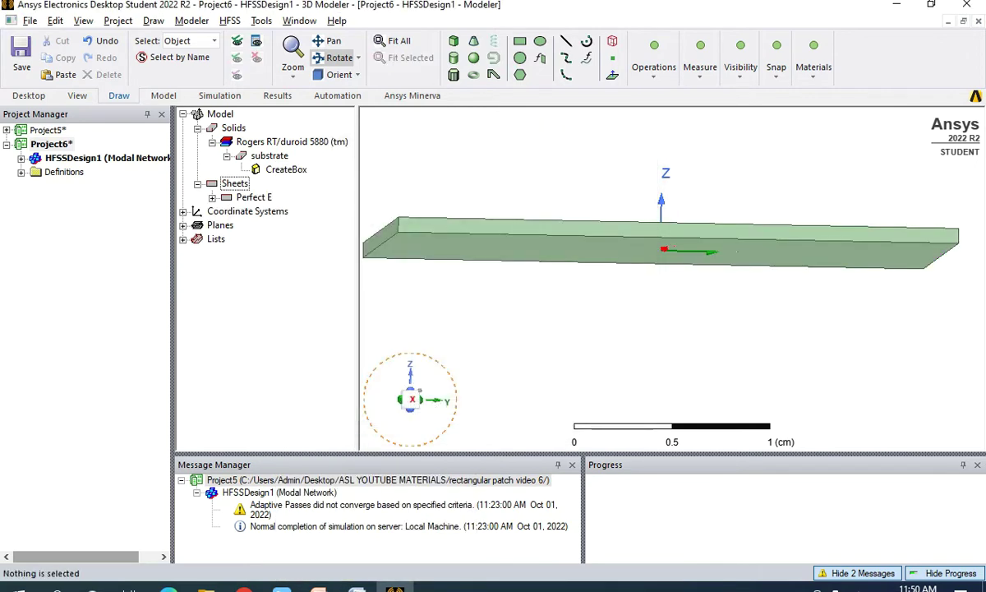
Expand the design's boundaries and inspect the PerfE1 boundary on the model.
{"action": "left_click", "coordinate": [21, 159]}
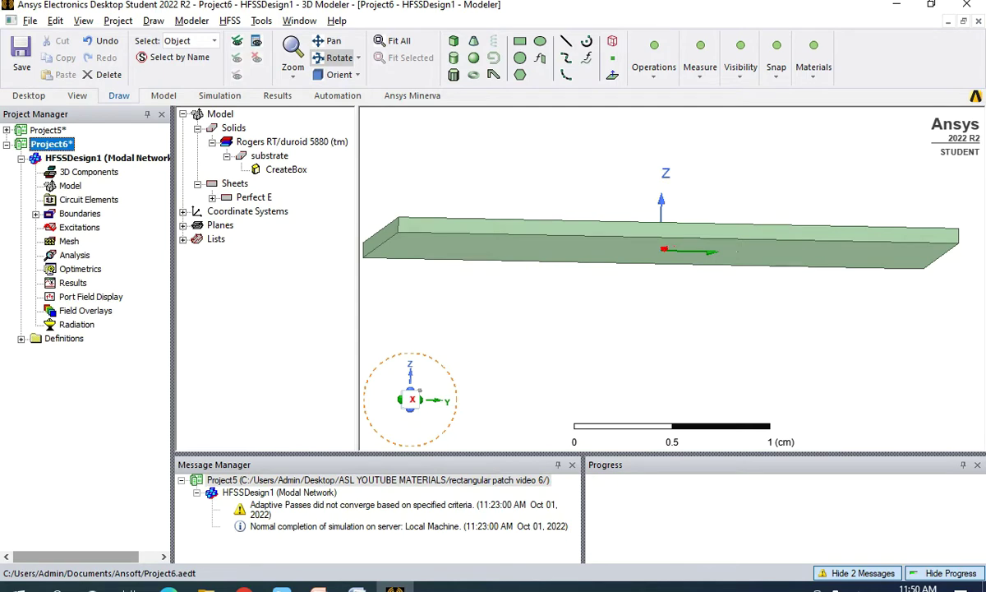
{"action": "left_click", "coordinate": [35, 214]}
{"action": "left_click", "coordinate": [87, 227]}
{"action": "mouse_move", "coordinate": [662, 304]}
{"action": "left_mouse_down"}
{"action": "mouse_move", "coordinate": [661, 267]}
{"action": "mouse_move", "coordinate": [662, 302]}
{"action": "left_mouse_up"}
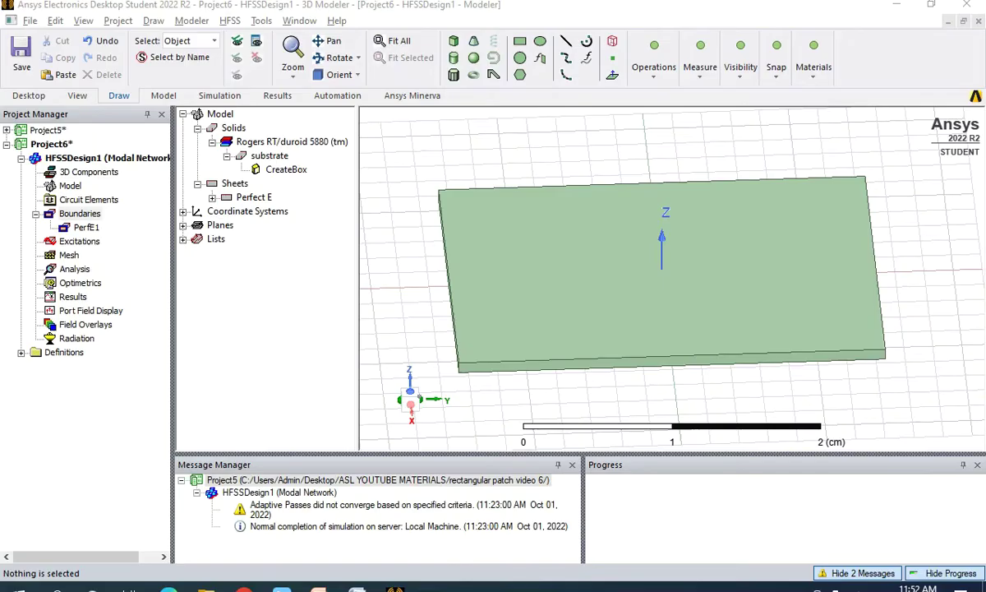
Inspect the substrate and the ground sheet on the model, viewed from the side and from above.
{"action": "left_click", "coordinate": [269, 156]}
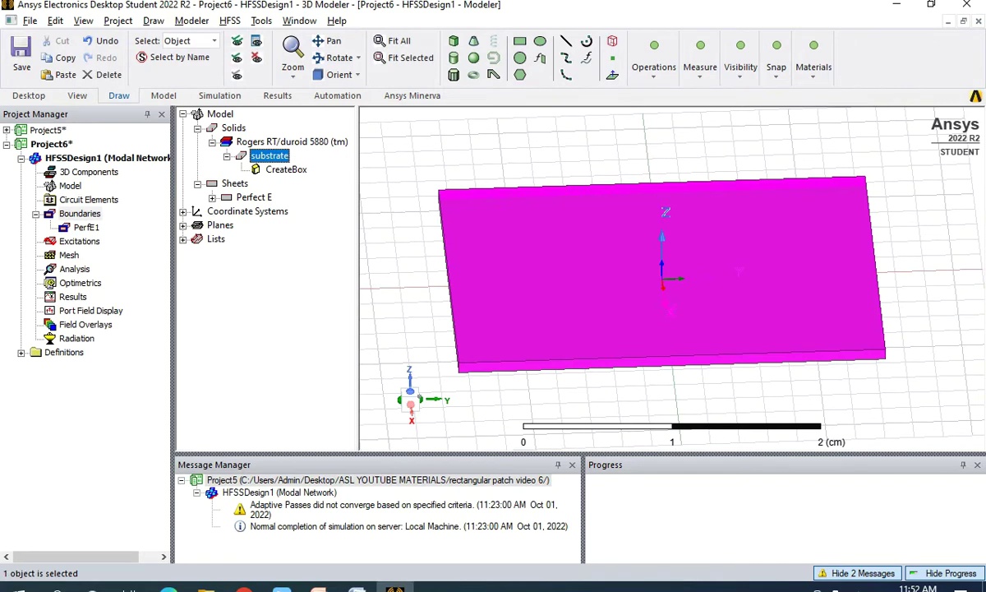
{"action": "left_click_drag", "start_coordinate": [618, 353], "coordinate": [618, 257]}
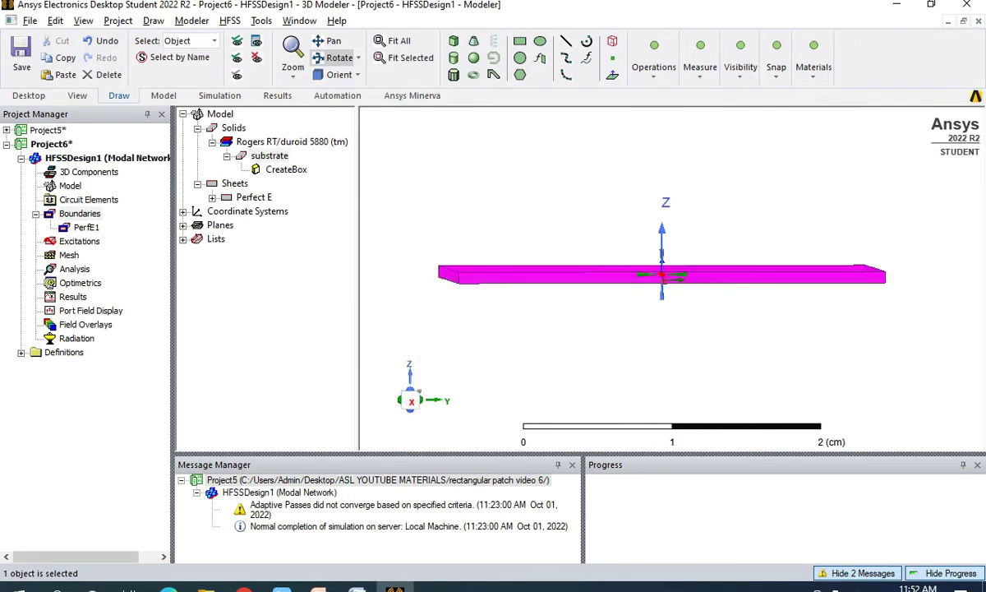
{"action": "left_click", "coordinate": [254, 197]}
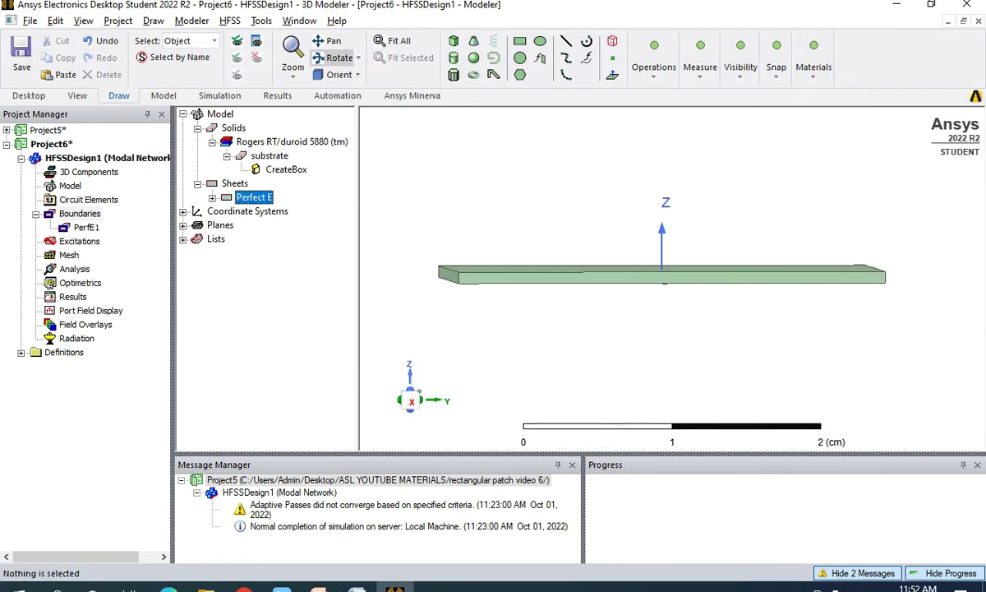
{"action": "left_click", "coordinate": [212, 197]}
{"action": "left_click", "coordinate": [265, 212]}
{"action": "left_click_drag", "start_coordinate": [618, 345], "coordinate": [617, 251]}
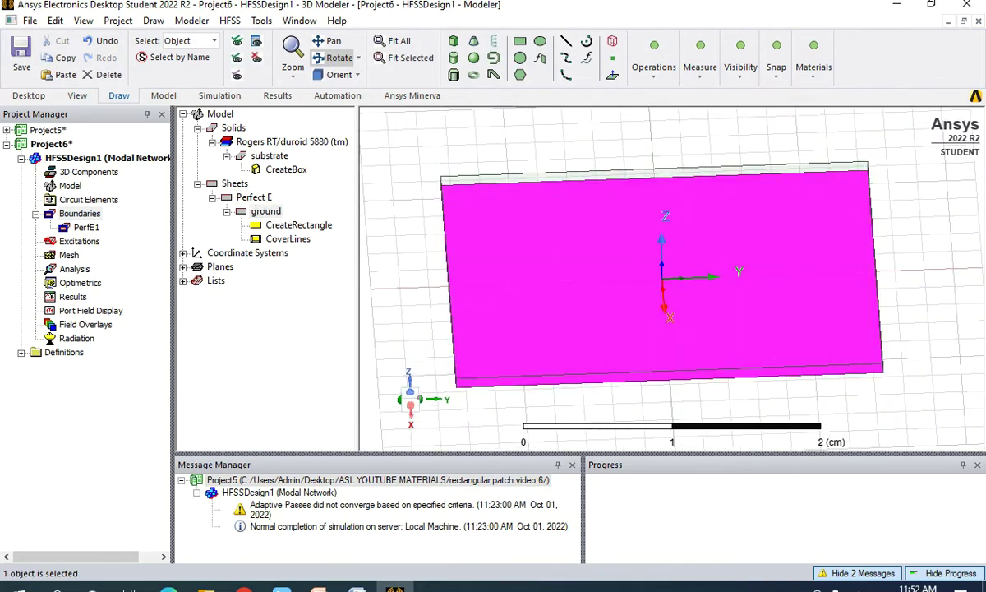
Draw a rectangle about 1 by 0.8 cm in the XY plane near the middle of the substrate.
{"action": "left_click", "coordinate": [521, 42]}
{"action": "left_click", "coordinate": [600, 212]}
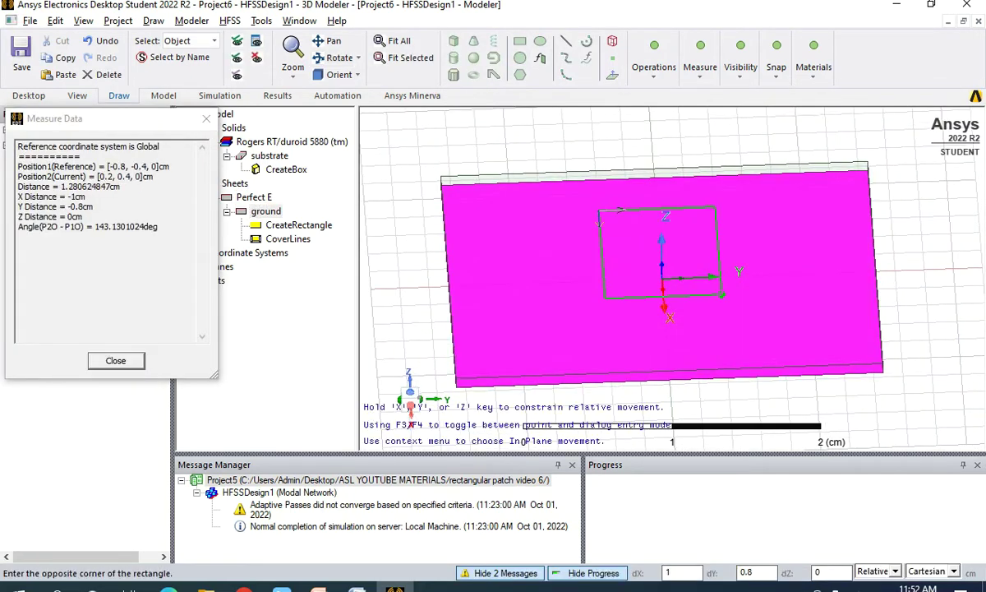
{"action": "left_click", "coordinate": [722, 295]}
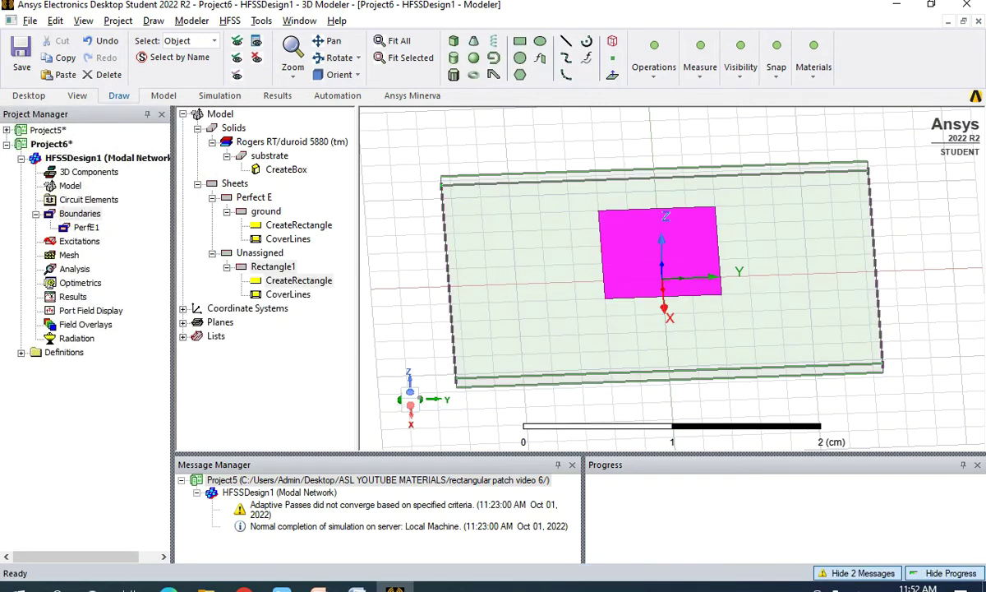
Rename the new rectangle sheet as patch.
{"action": "double_click", "coordinate": [273, 266]}
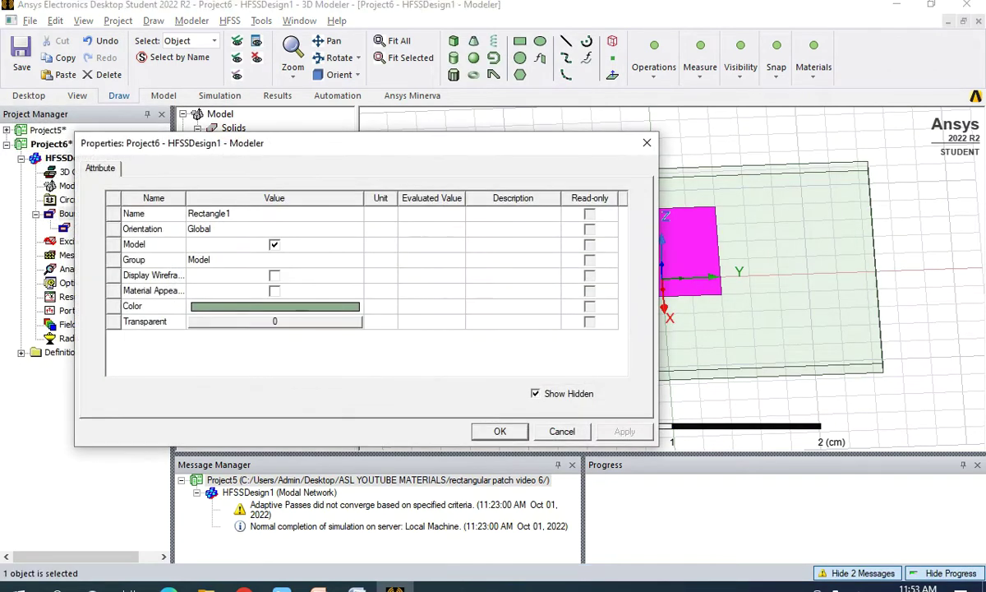
{"action": "left_click", "coordinate": [246, 213]}
{"action": "type", "text": "path"}
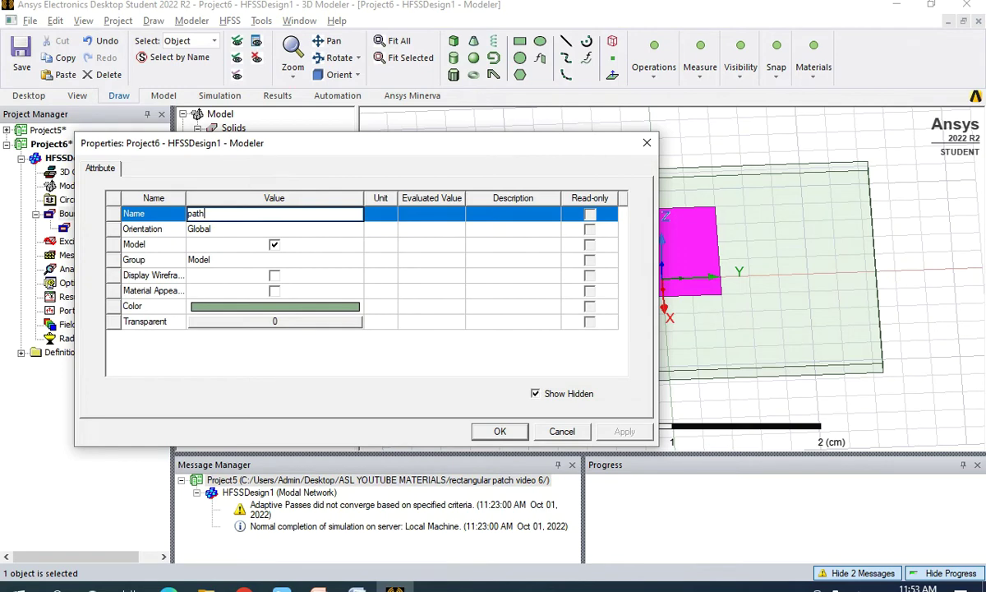
{"action": "key", "text": "BackSpace"}
{"action": "type", "text": "ch"}
{"action": "key", "text": "Return"}
{"action": "key", "text": "Return"}
Set the patch rectangle's position to -0.595, -0.942, 0.078 cm, its XSize to 1.19 cm and its YSize to 0.97 cm.
{"action": "double_click", "coordinate": [299, 281]}
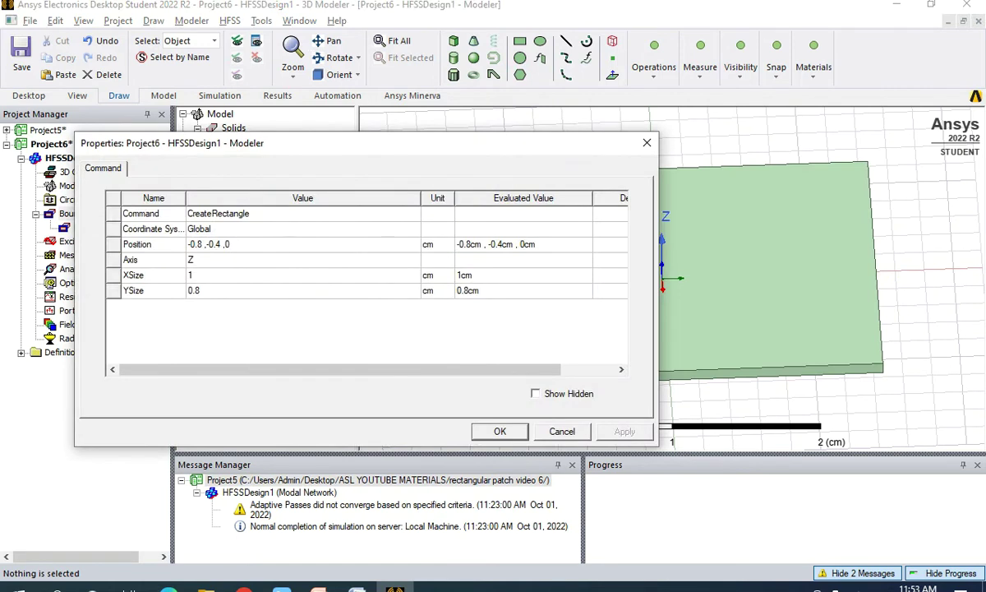
{"action": "left_click", "coordinate": [239, 244]}
{"action": "type", "text": "-0.595"}
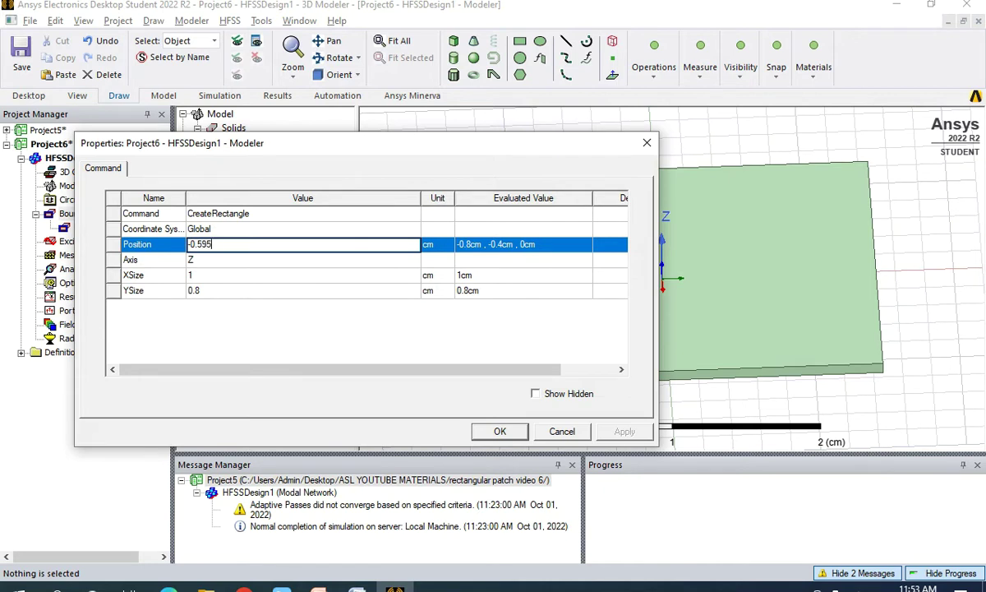
{"action": "type", "text": ",-0.942,0.078"}
{"action": "left_click", "coordinate": [197, 275]}
{"action": "type", "text": "1.19"}
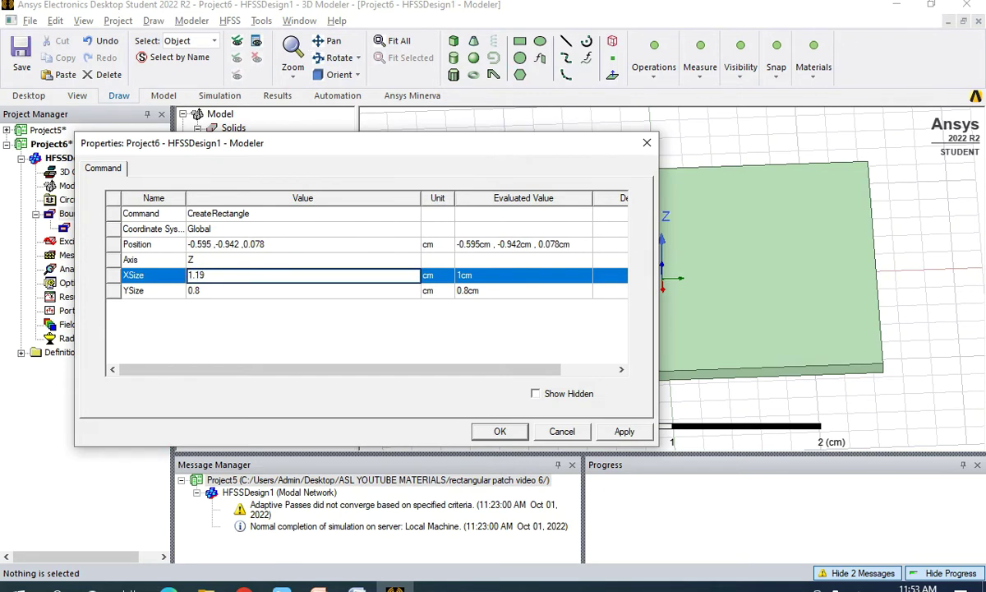
{"action": "left_click", "coordinate": [198, 291]}
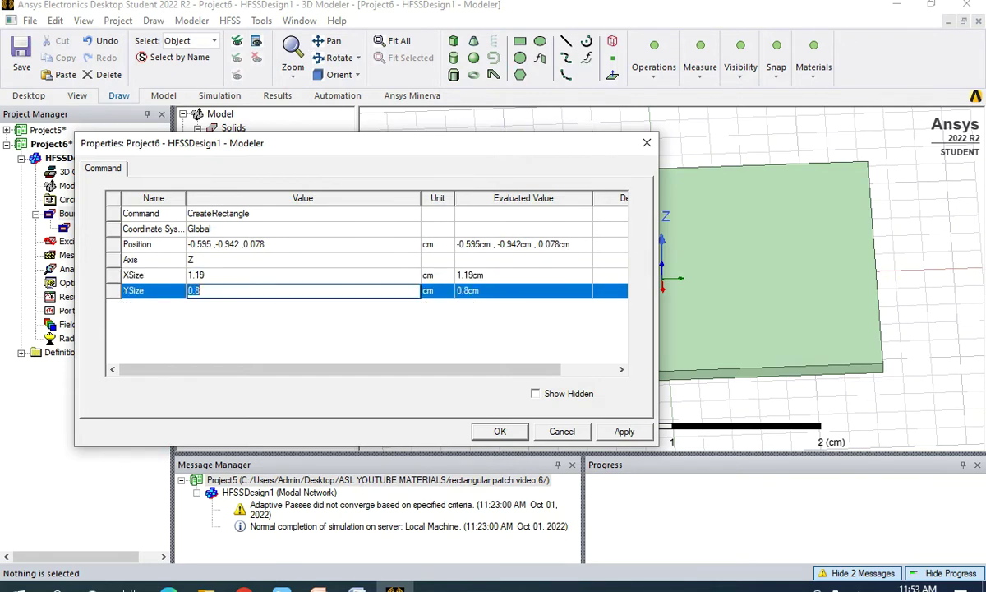
{"action": "type", "text": "0.97"}
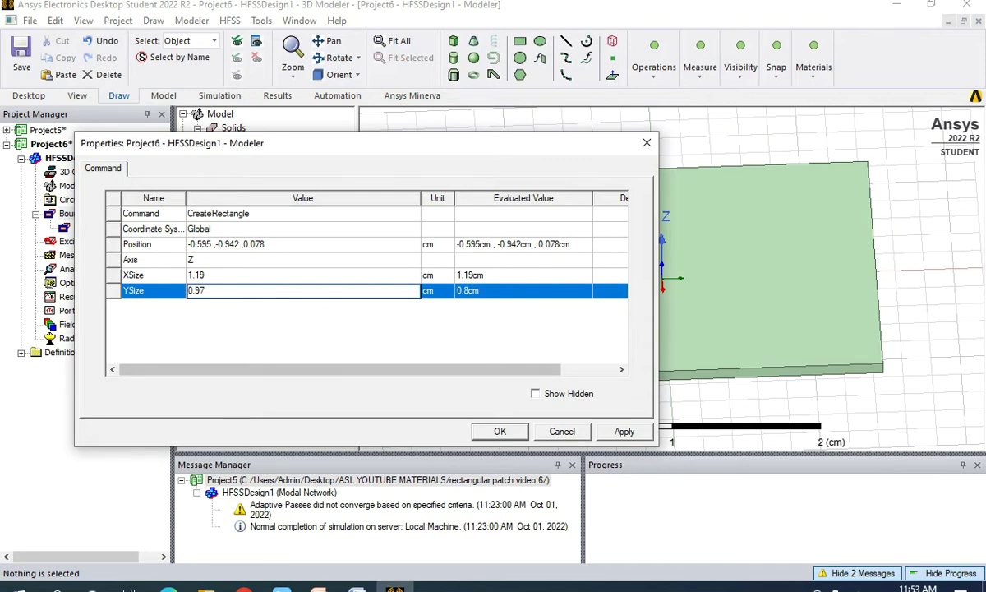
{"action": "key", "text": "Return"}
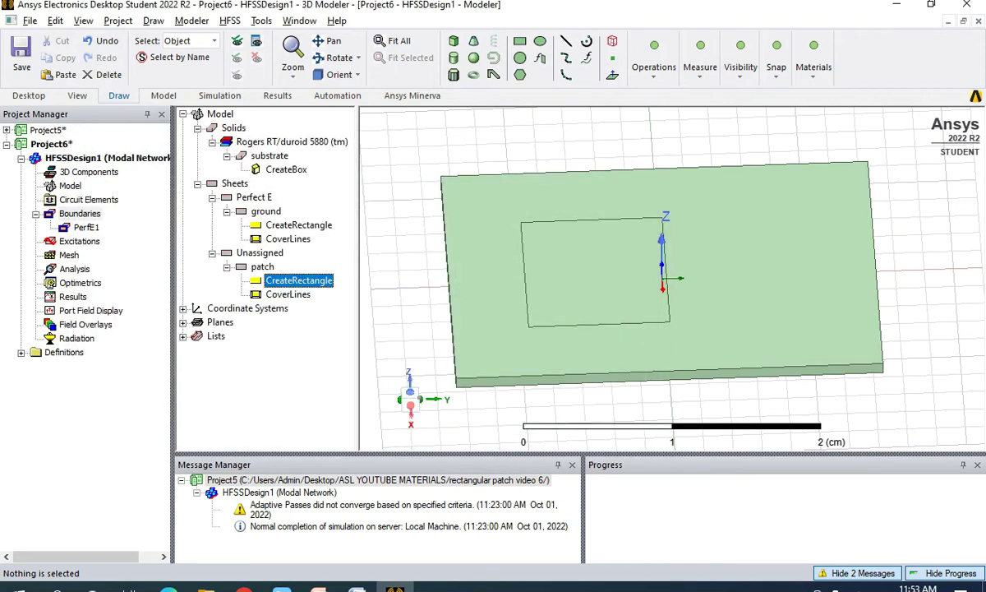
{"action": "left_click", "coordinate": [263, 267]}
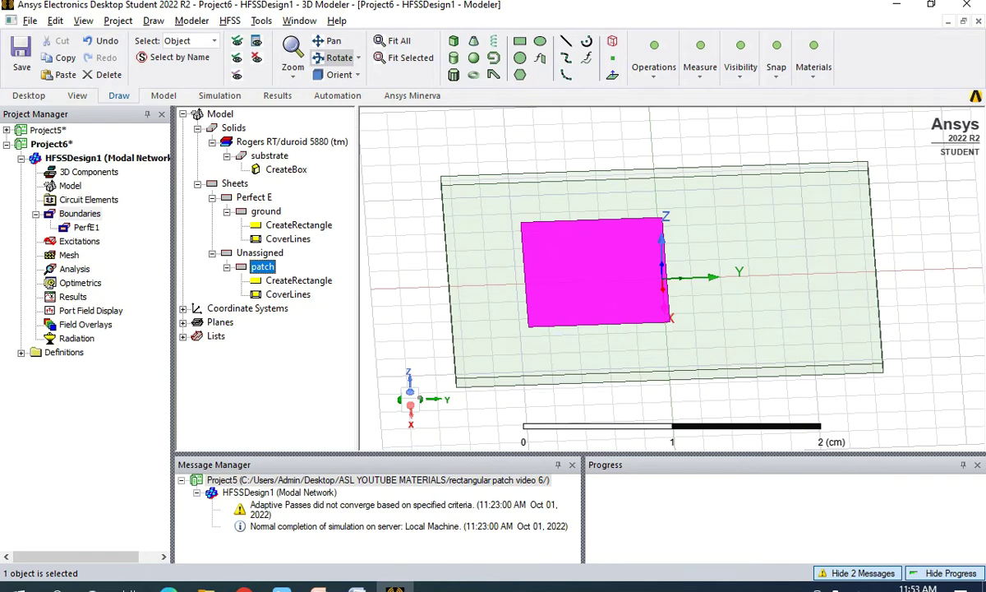
{"action": "left_click_drag", "start_coordinate": [674, 346], "coordinate": [682, 242]}
{"action": "key", "text": "Up"}
{"action": "key", "text": "Up"}
{"action": "key", "text": "Up"}
{"action": "key", "text": "Up"}
{"action": "key", "text": "Up"}
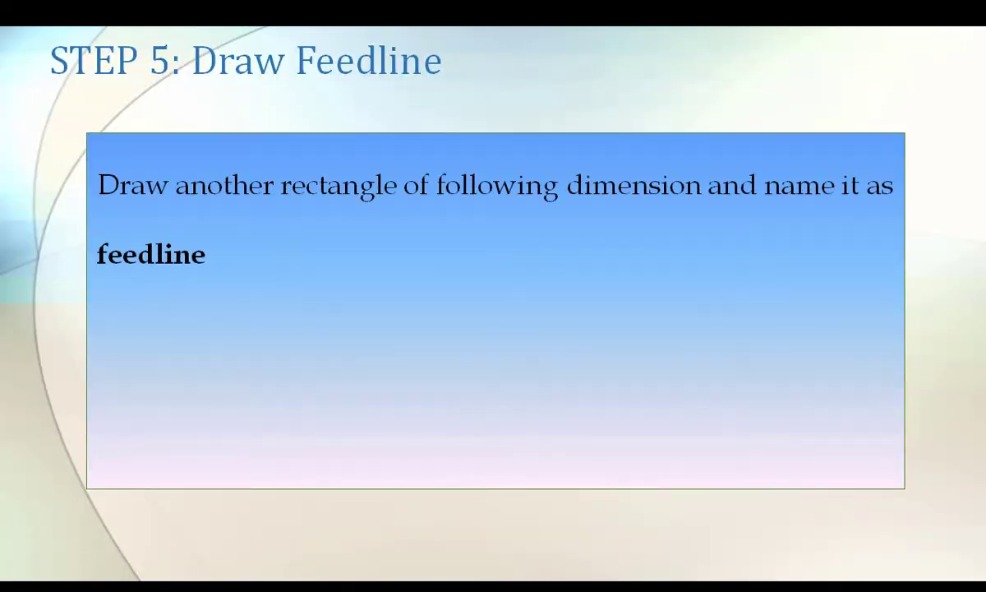
{"action": "key", "text": "Right"}
{"action": "key", "text": "Right"}
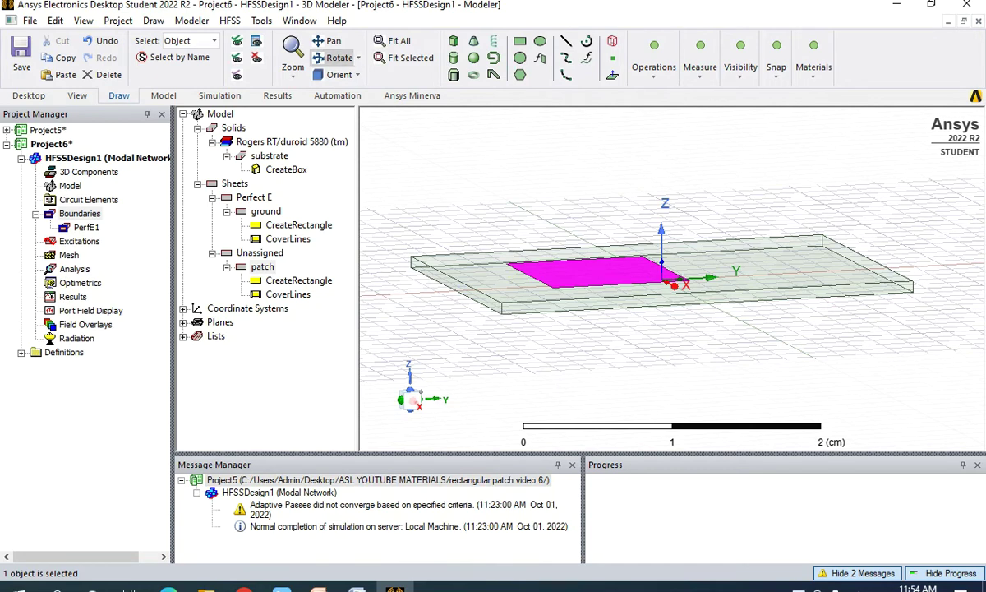
Draw a rectangle about 0.2 by 0.8 cm extending along Y from the patch's inner edge and name it feedline.
{"action": "left_click_drag", "start_coordinate": [610, 185], "coordinate": [613, 260]}
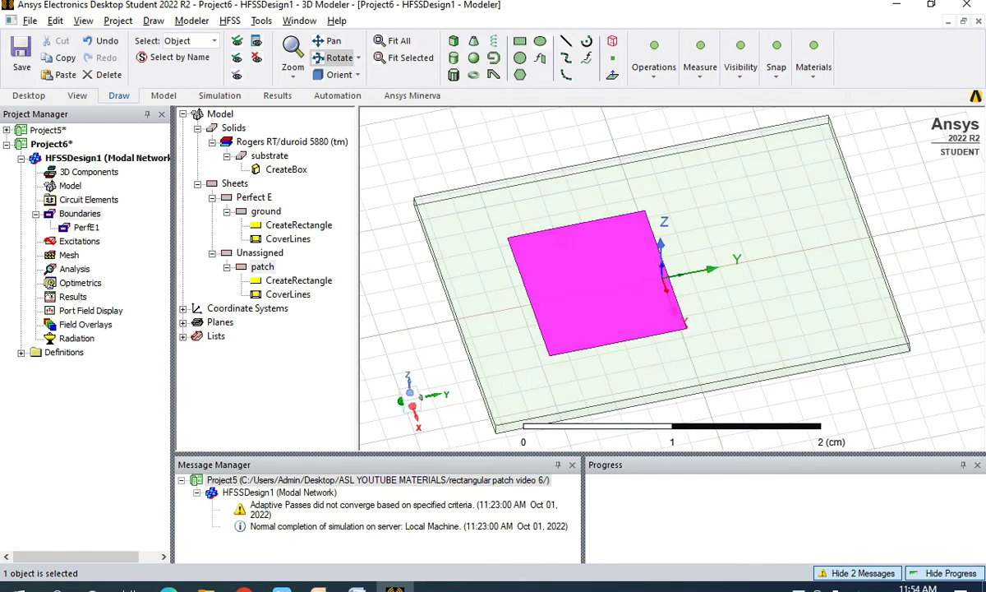
{"action": "left_click", "coordinate": [520, 40]}
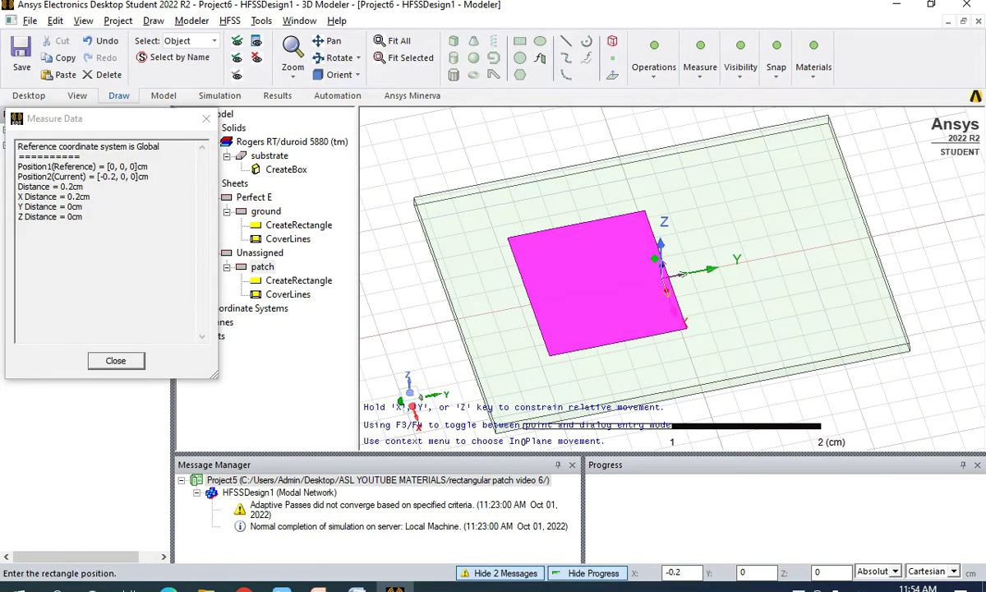
{"action": "left_click", "coordinate": [655, 259]}
{"action": "left_click", "coordinate": [773, 257]}
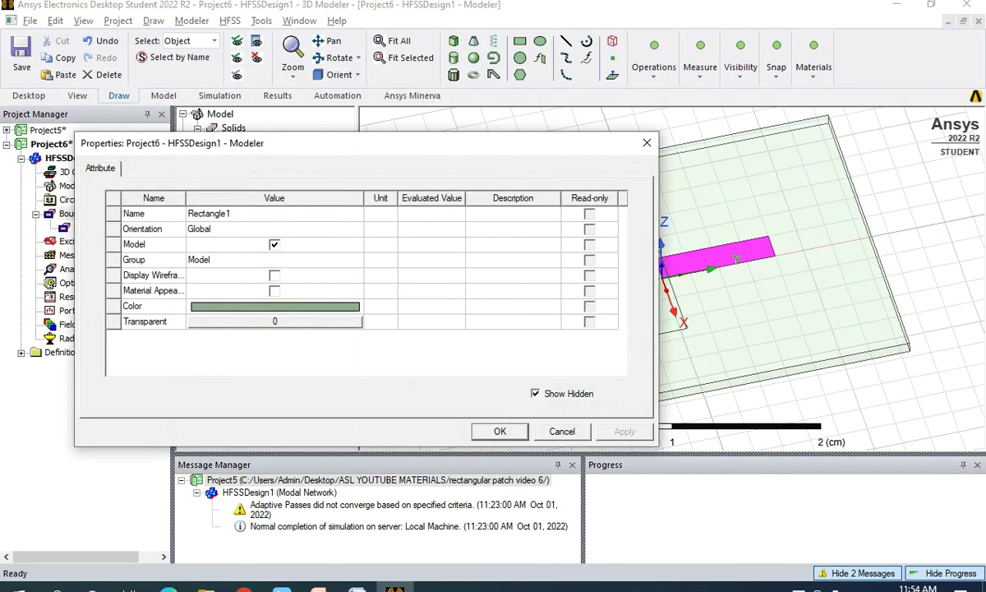
{"action": "type", "text": "feedline"}
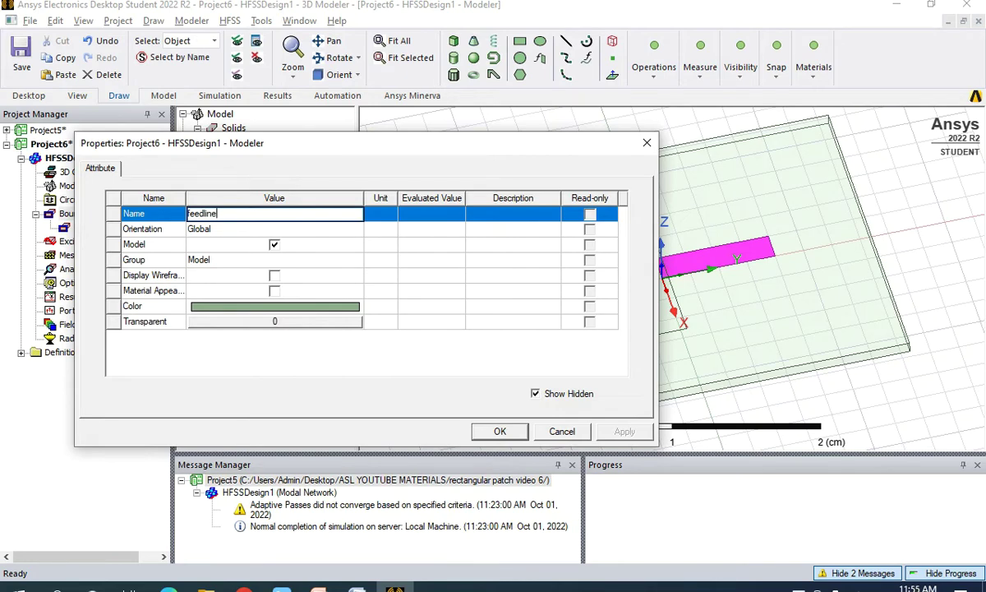
{"action": "key", "text": "Return"}
Set the feedline rectangle's position to -0.1215, 0.942, 0.078 cm, its XSize to 0.243 cm and its YSize to -0.916 cm.
{"action": "double_click", "coordinate": [299, 281]}
{"action": "left_click", "coordinate": [247, 244]}
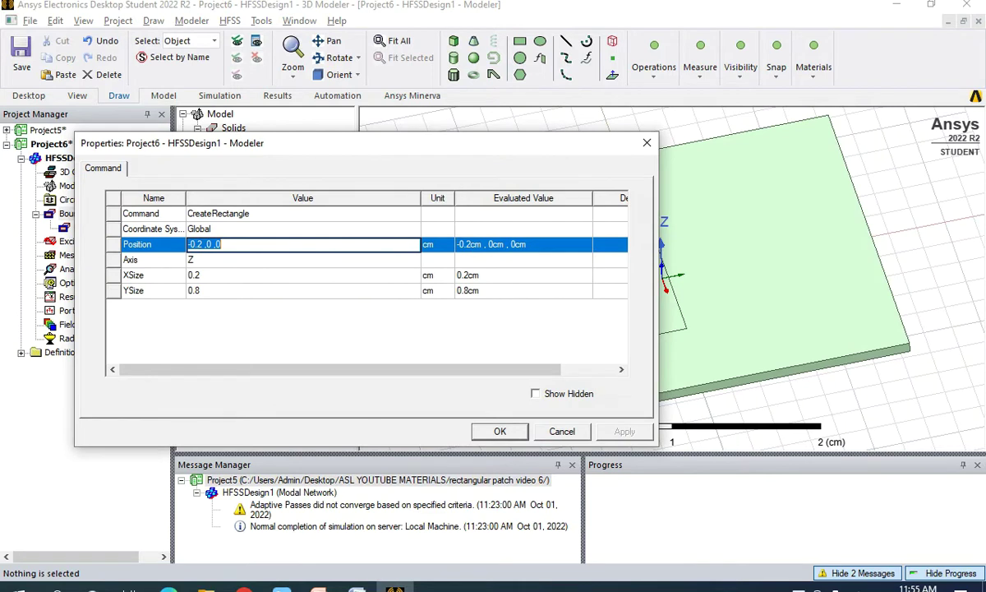
{"action": "type", "text": "-0.1215,0.942,0.078"}
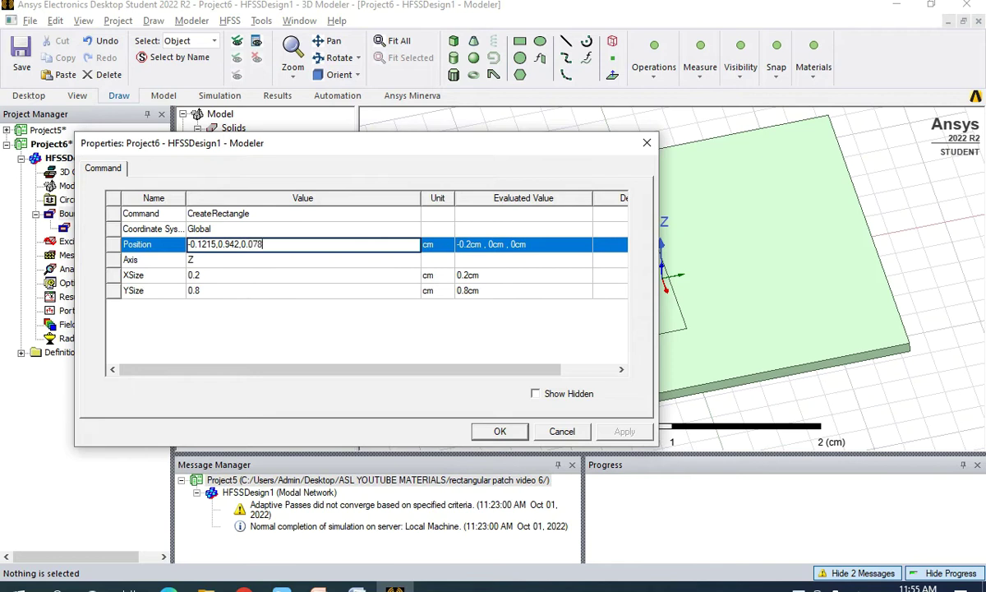
{"action": "key", "text": "Tab"}
{"action": "key", "text": "Tab"}
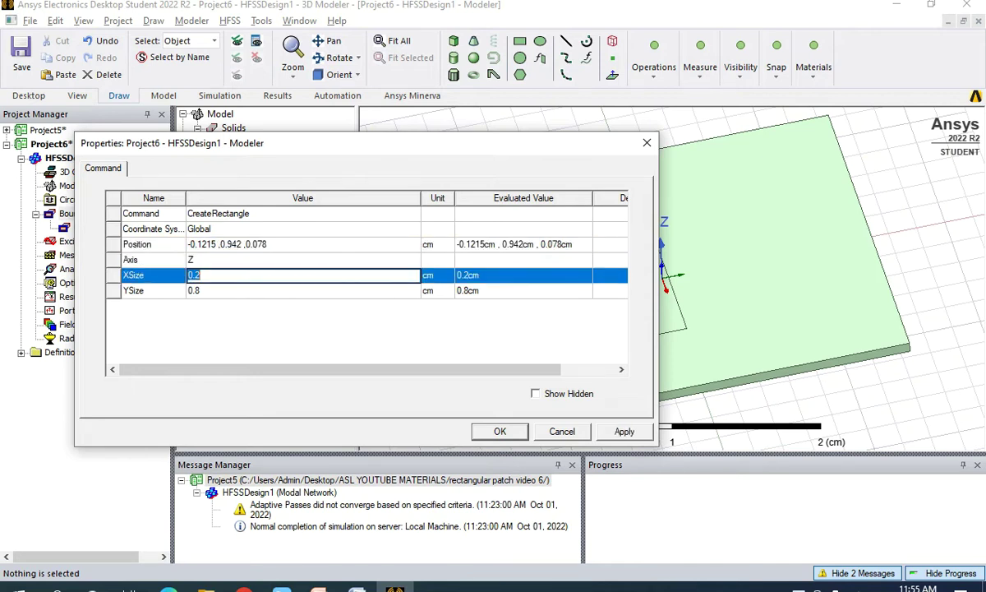
{"action": "type", "text": "0.243"}
{"action": "key", "text": "Tab"}
{"action": "type", "text": "-0"}
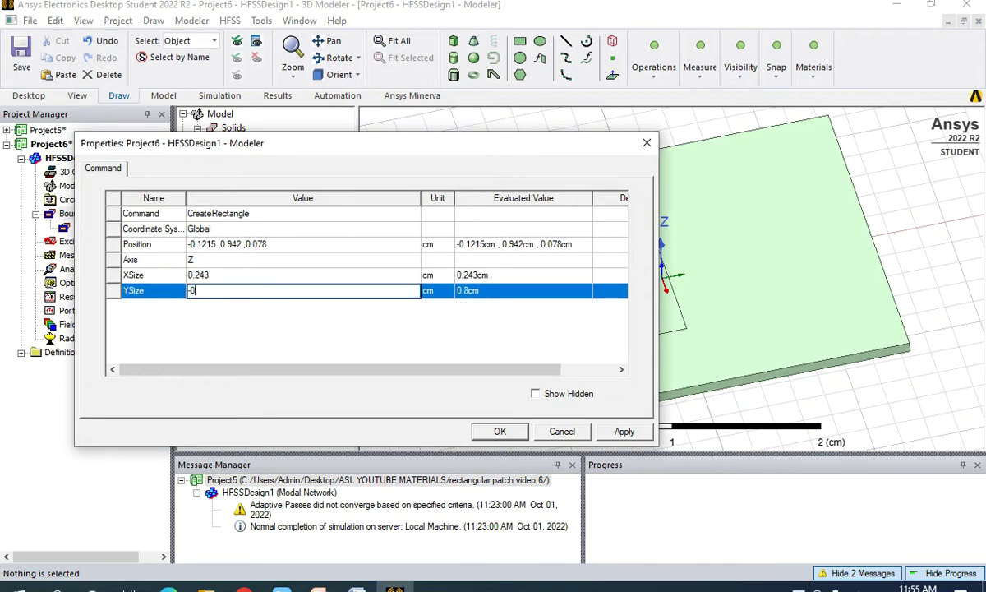
{"action": "type", "text": ".916"}
{"action": "key", "text": "Return"}
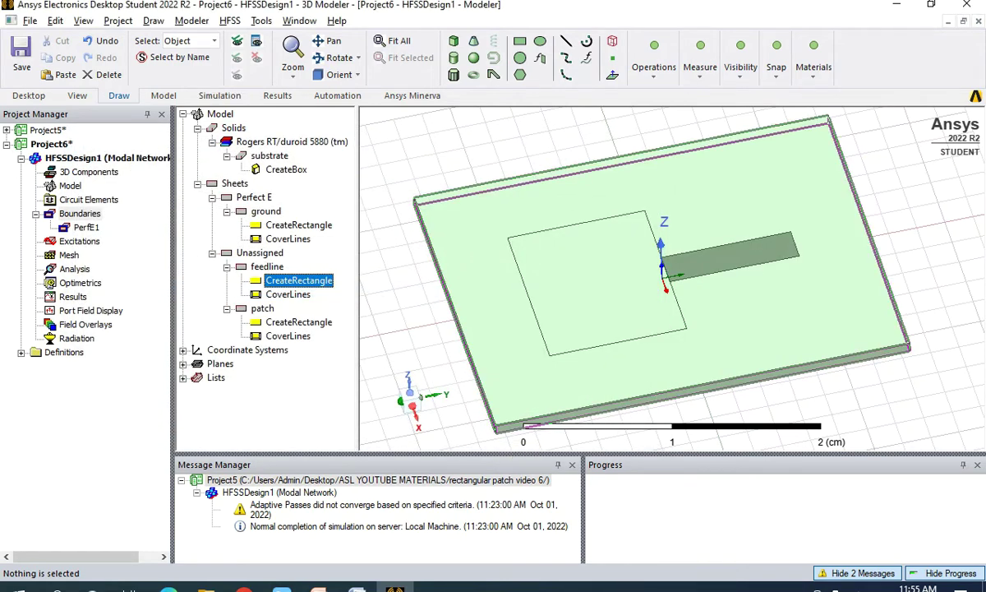
Unite the patch and feedline sheets into one object.
{"action": "left_click", "coordinate": [267, 267]}
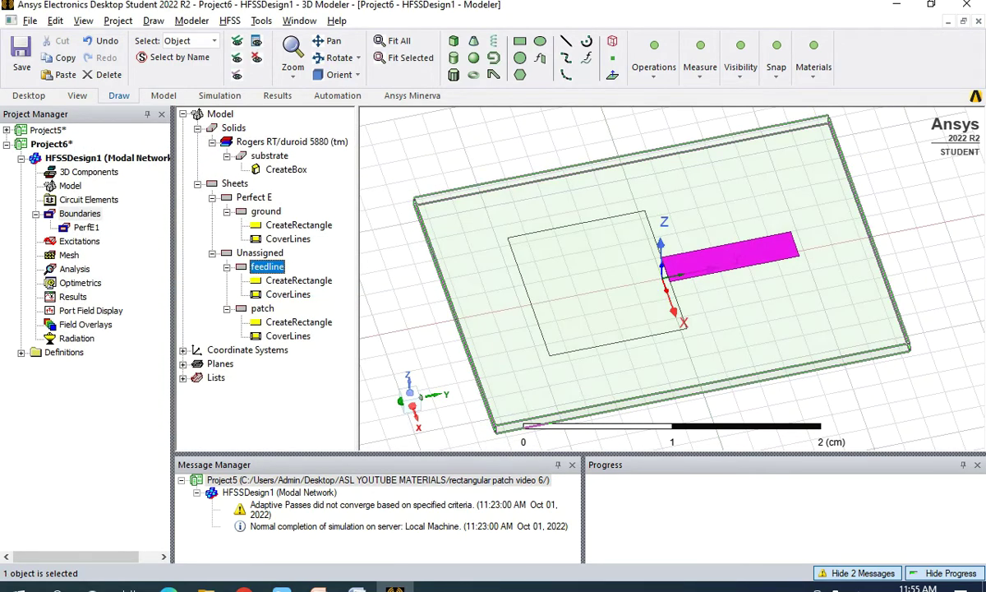
{"action": "left_click", "coordinate": [262, 308]}
{"action": "left_click", "coordinate": [267, 266]}
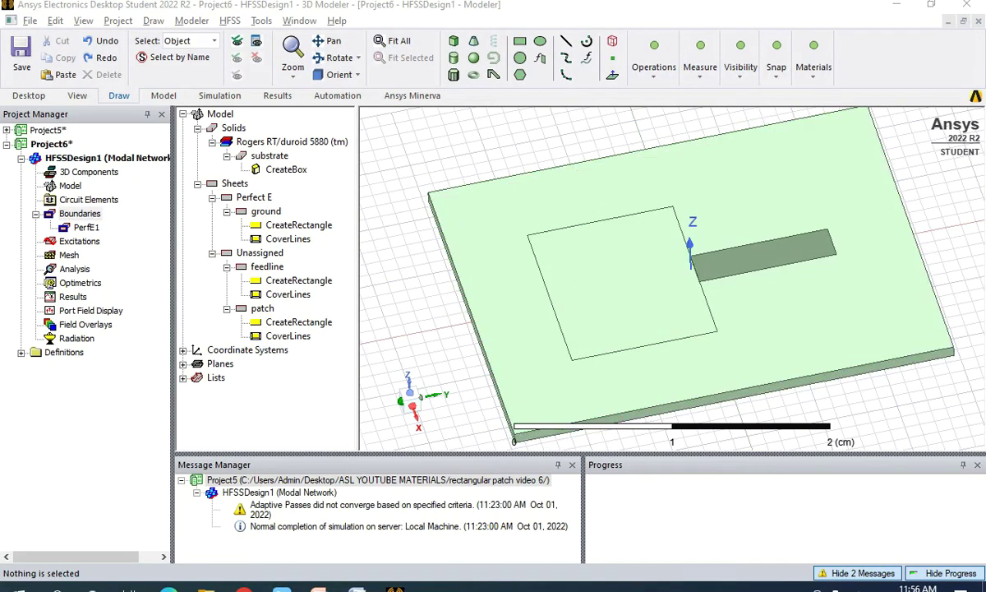
{"action": "left_click", "coordinate": [262, 308]}
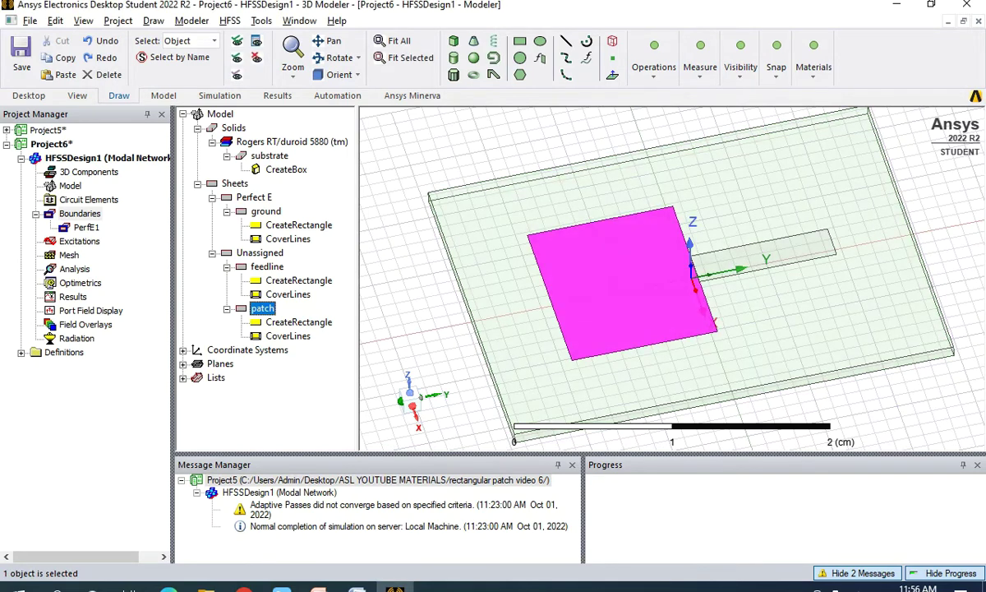
{"action": "left_click", "coordinate": [752, 253], "text": "ctrl"}
{"action": "scroll", "coordinate": [756, 272], "scroll_direction": "up", "scroll_amount": 4}
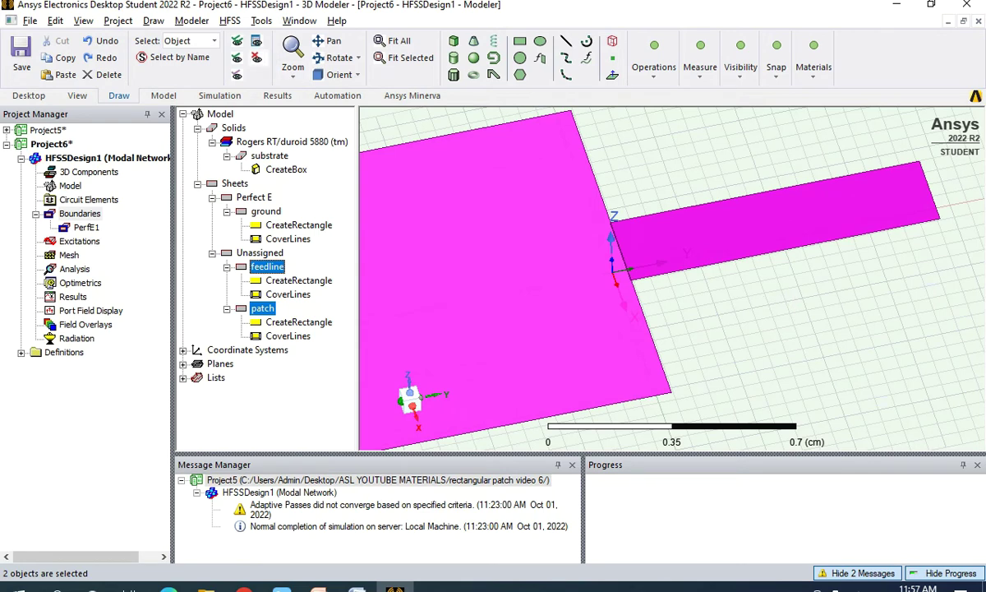
{"action": "left_click", "coordinate": [192, 21]}
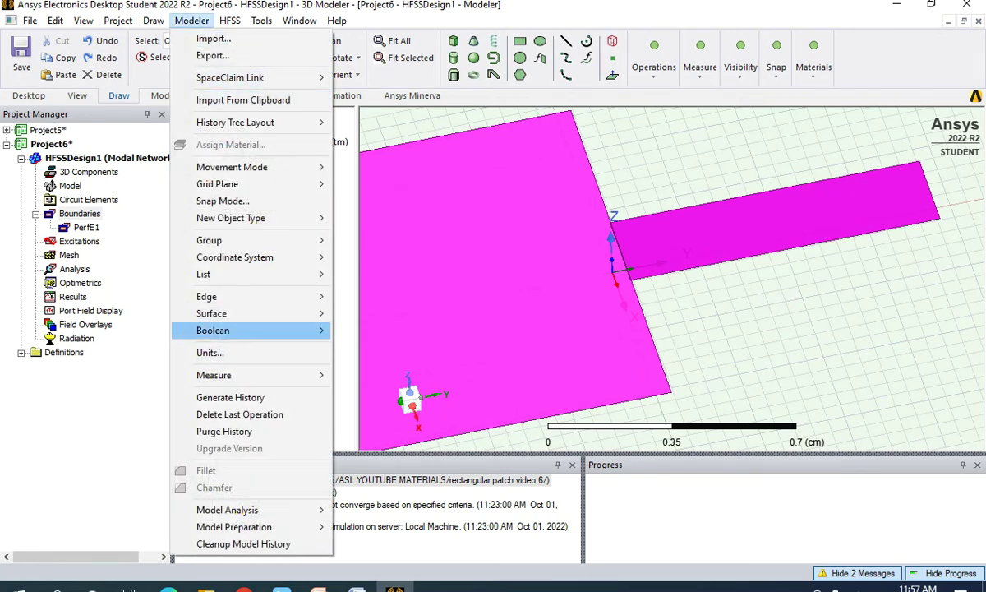
{"action": "mouse_move", "coordinate": [246, 330]}
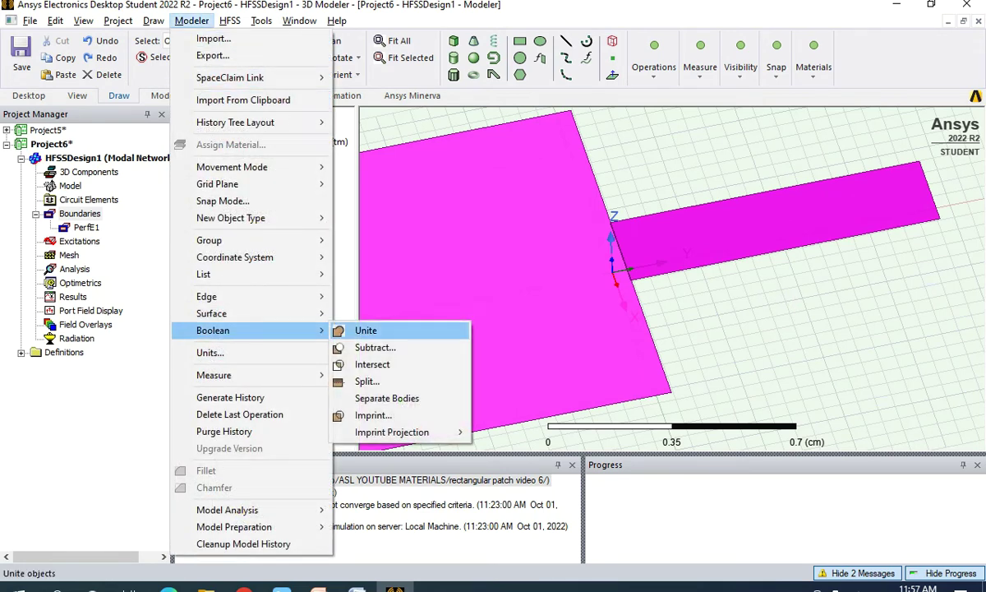
{"action": "left_click", "coordinate": [362, 330]}
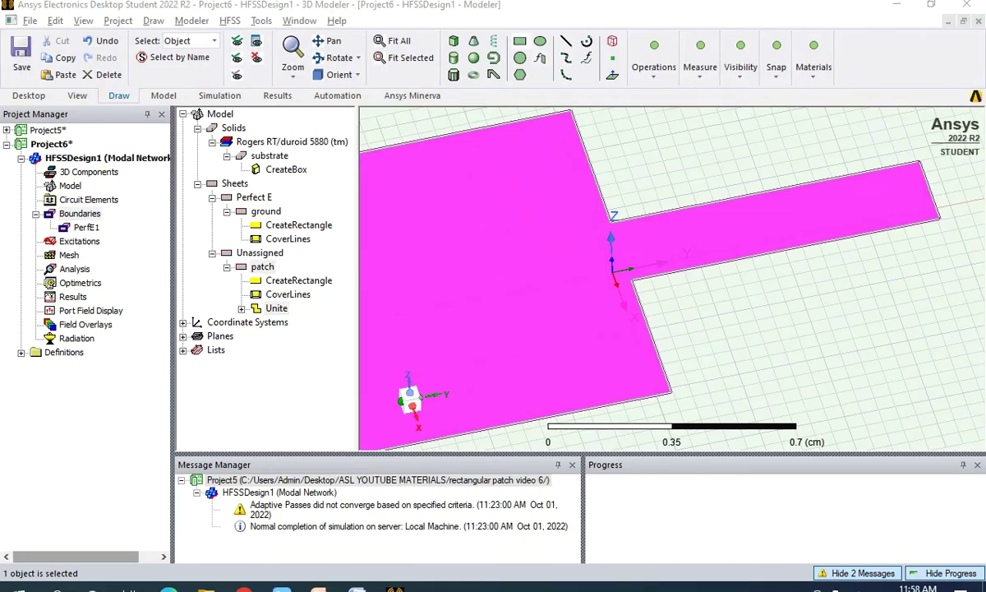
Draw a rectangle about 0.05 by 0.45 cm alongside the feedline and name it inset1.
{"action": "left_click", "coordinate": [519, 41]}
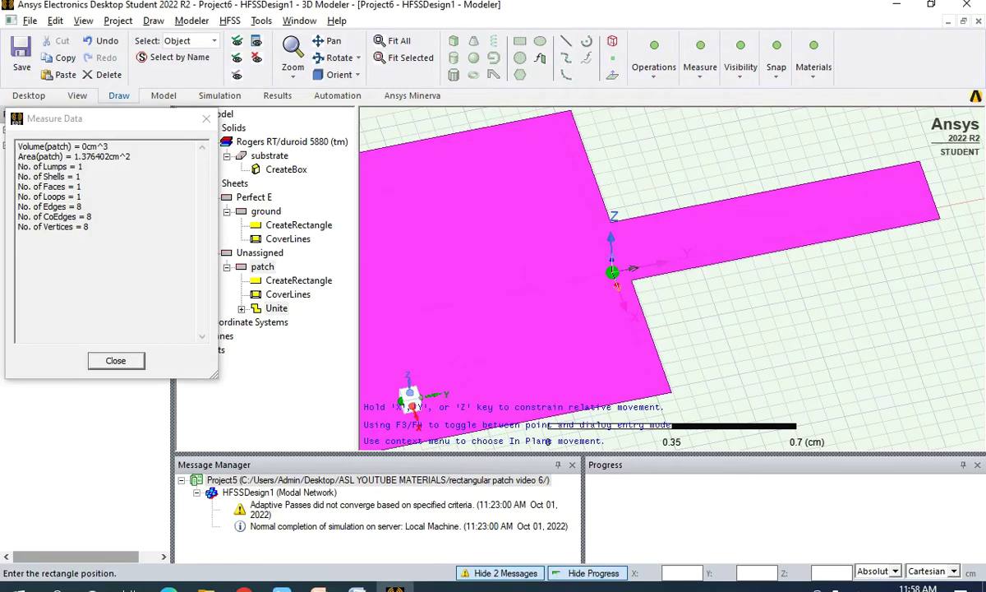
{"action": "left_click", "coordinate": [621, 195]}
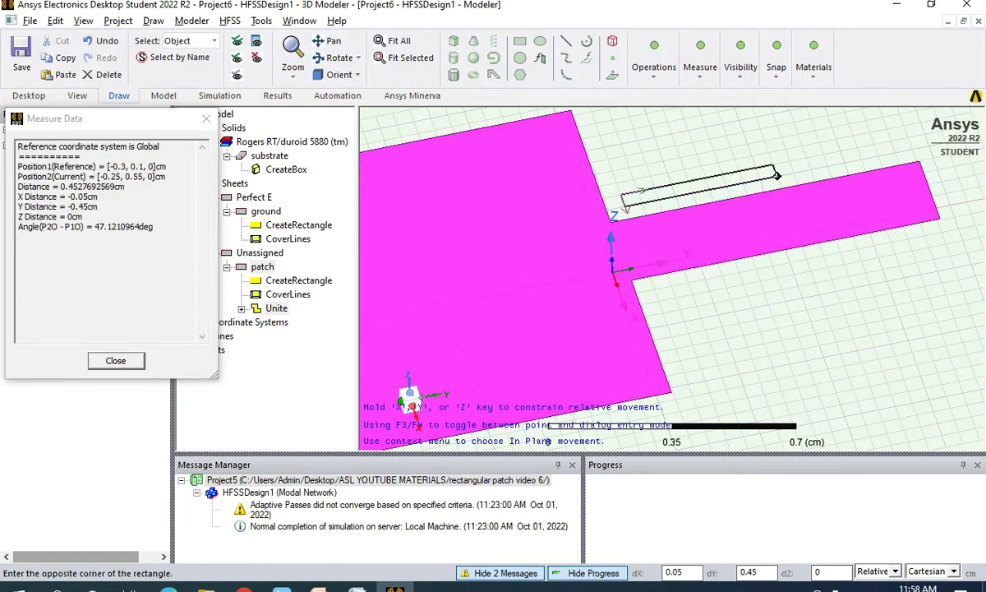
{"action": "left_click", "coordinate": [774, 172]}
{"action": "double_click", "coordinate": [273, 322]}
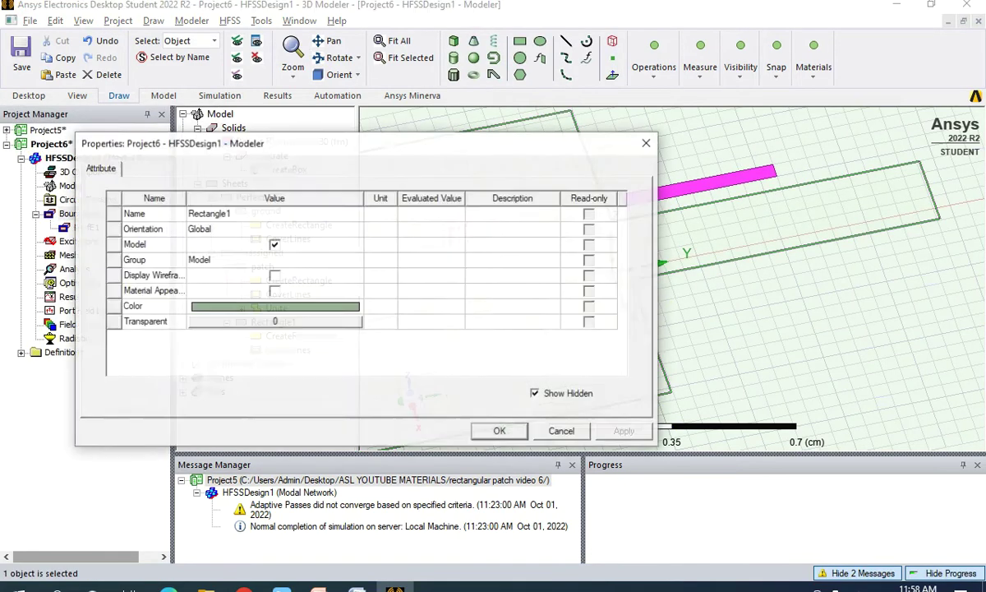
{"action": "left_click", "coordinate": [238, 213]}
{"action": "key", "text": "BackSpace"}
{"action": "type", "text": "inset1"}
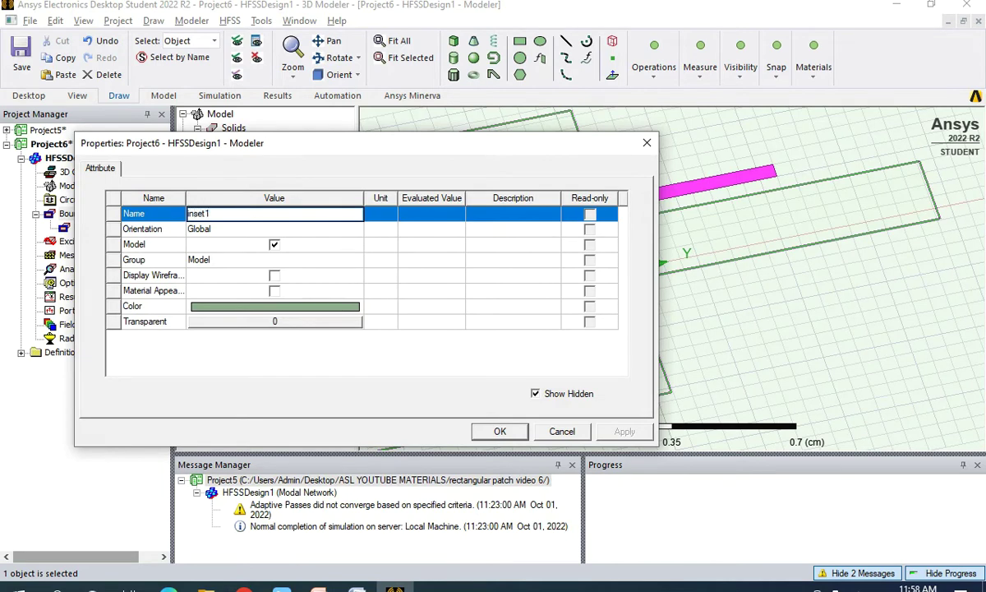
{"action": "key", "text": "Return"}
Set the inset1 rectangle's position to 0.1215, 0.028, 0.078 cm, its XSize to 0.05 cm and its YSize to -0.295 cm.
{"action": "double_click", "coordinate": [298, 280]}
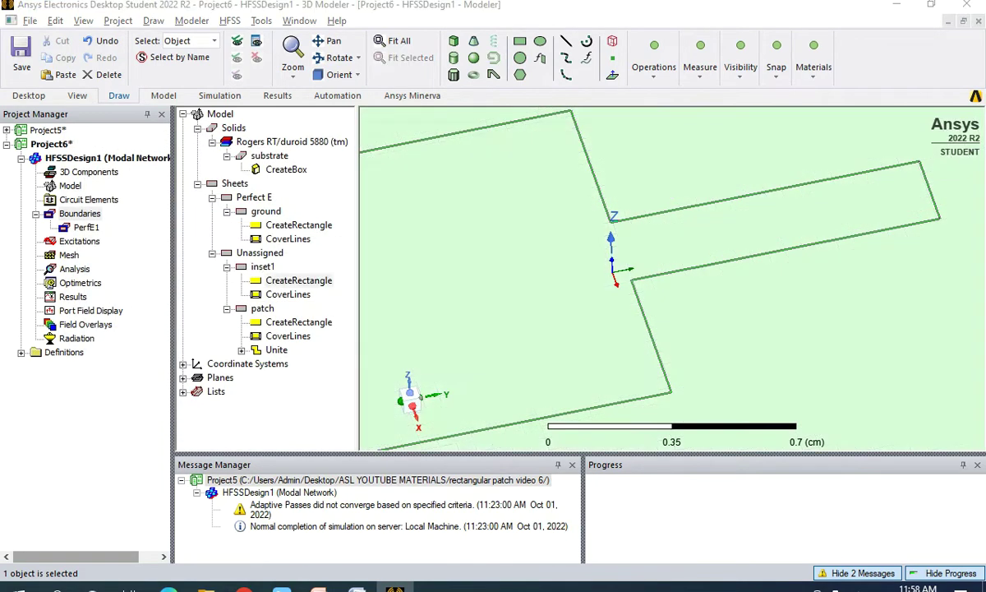
{"action": "left_click", "coordinate": [247, 245]}
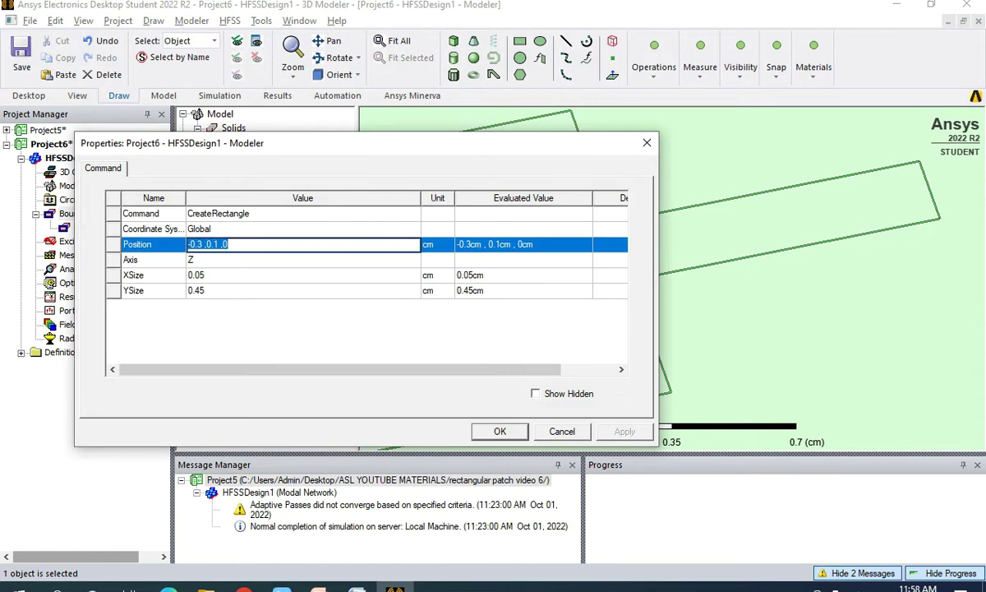
{"action": "type", "text": "0.1215,0.02"}
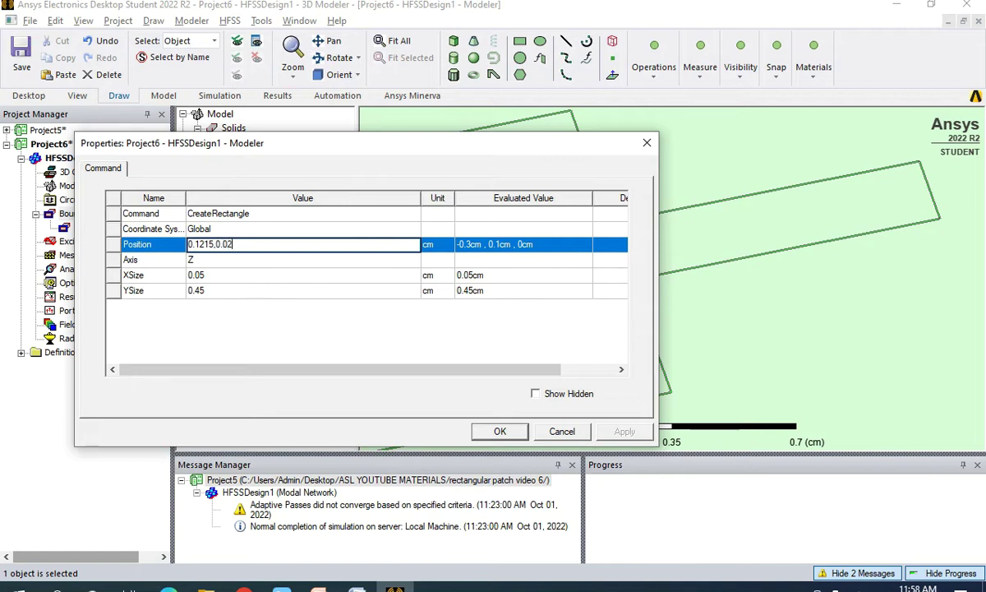
{"action": "type", "text": "8,0.078"}
{"action": "key", "text": "Return"}
{"action": "key", "text": "Tab"}
{"action": "type", "text": "0.0"}
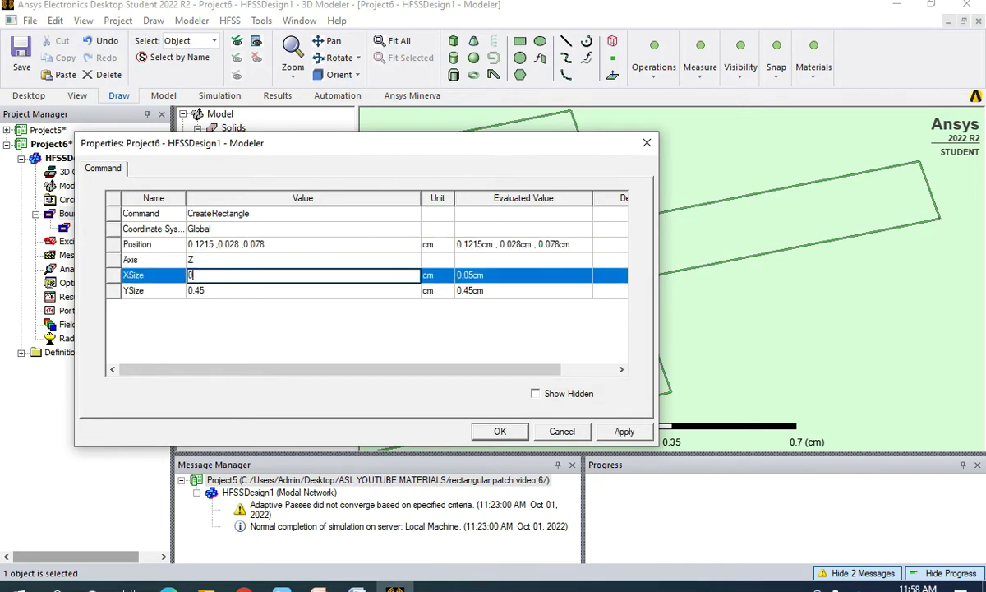
{"action": "type", "text": "5"}
{"action": "key", "text": "Tab"}
{"action": "type", "text": "-0.2"}
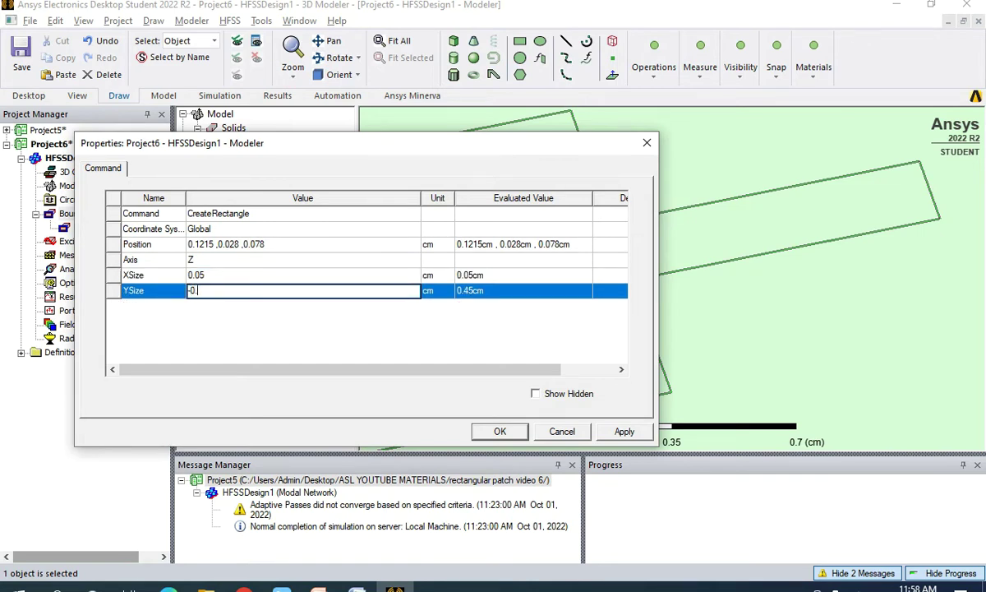
{"action": "type", "text": "95"}
{"action": "left_click", "coordinate": [499, 432]}
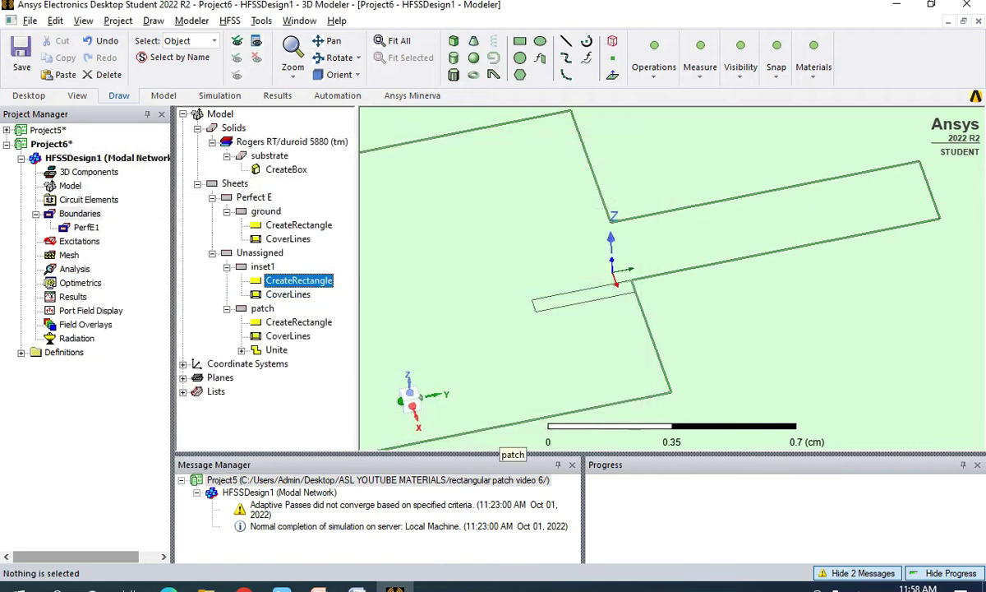
Draw another rectangle about 0.05 by 0.3 cm on the feedline's negative-X side and name it inset2.
{"action": "left_click", "coordinate": [263, 267]}
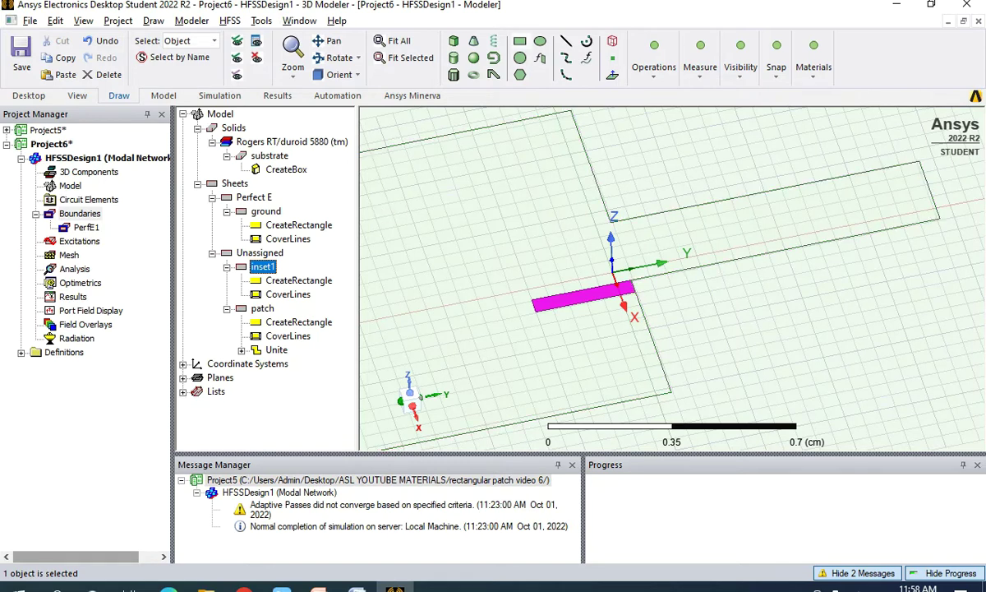
{"action": "left_click", "coordinate": [519, 41]}
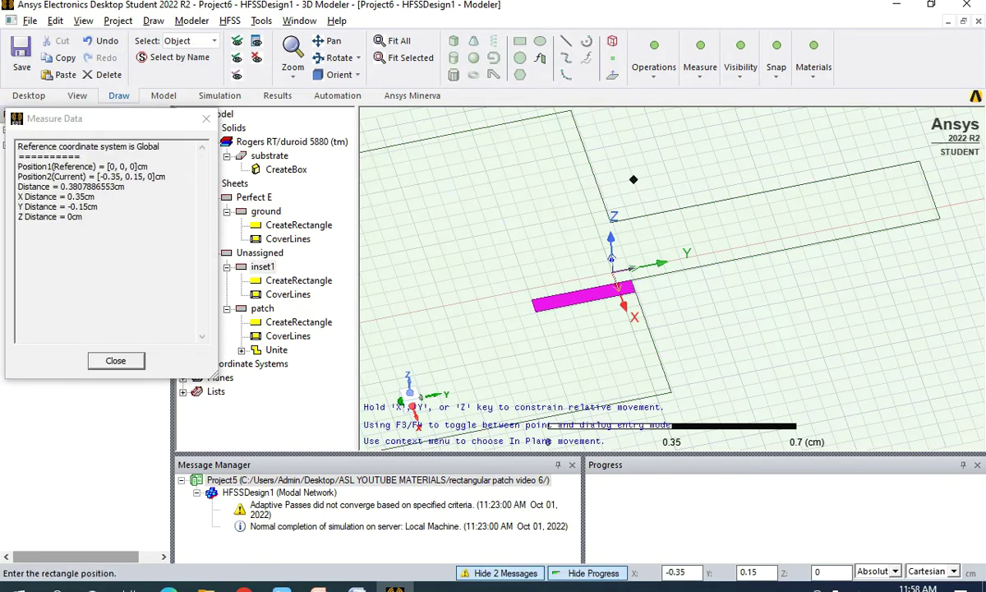
{"action": "left_click", "coordinate": [638, 185]}
{"action": "left_click", "coordinate": [721, 171]}
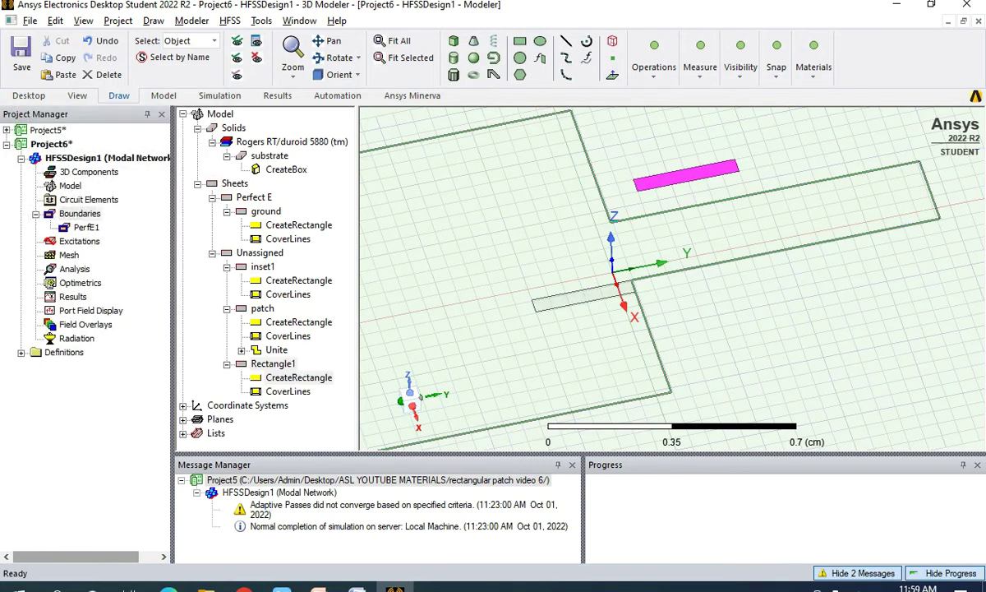
{"action": "left_click", "coordinate": [274, 213]}
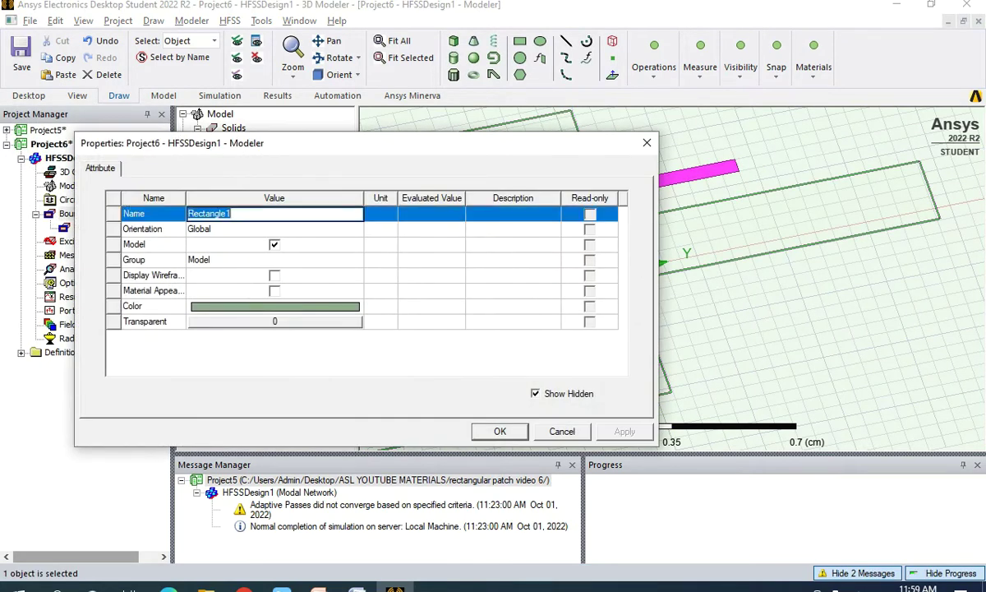
{"action": "type", "text": "inset2"}
{"action": "key", "text": "Return"}
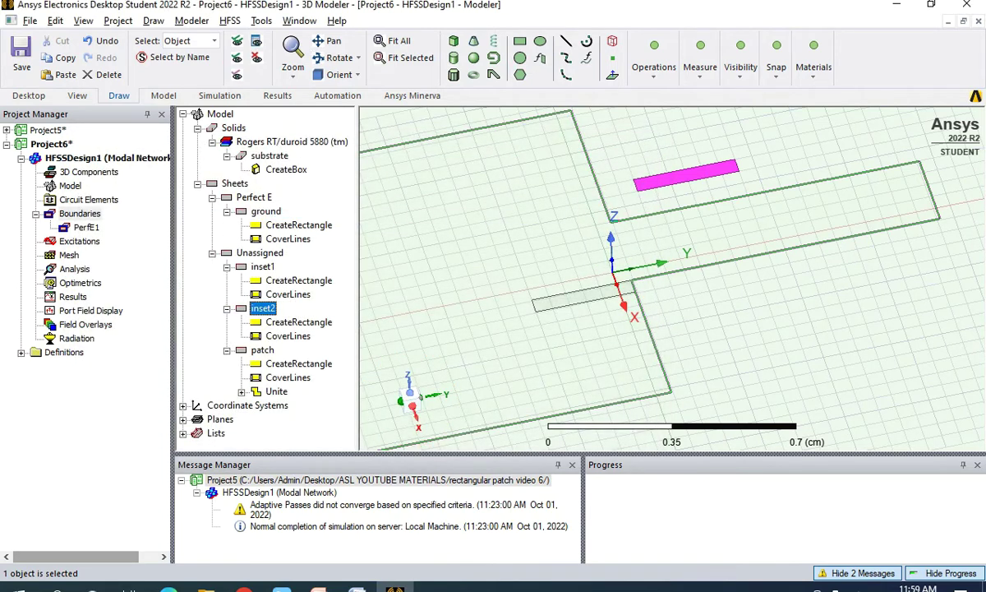
Set the inset2 rectangle's position to -0.1215, 0.028, 0.078 cm, its XSize to -0.05 cm and its YSize to -0.295 cm.
{"action": "double_click", "coordinate": [299, 322]}
{"action": "left_click", "coordinate": [276, 244]}
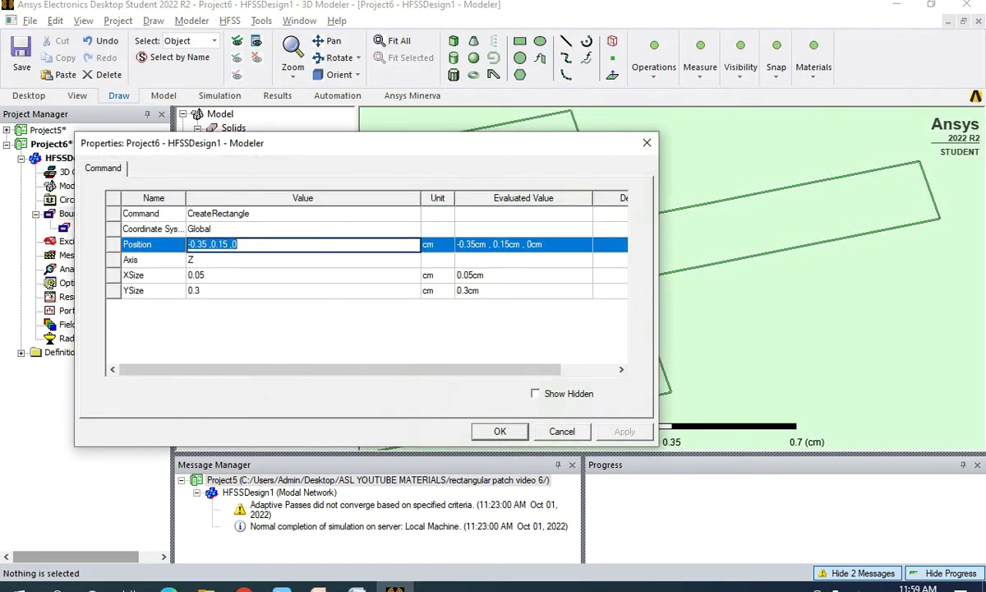
{"action": "type", "text": "-0.1215 "}
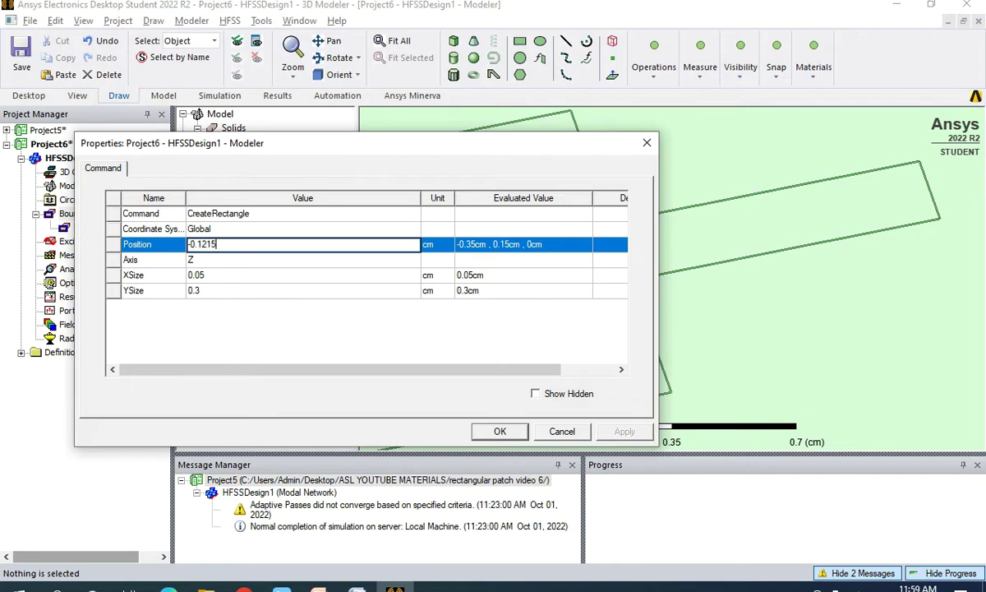
{"action": "type", "text": ",0.028 ,0.078"}
{"action": "key", "text": "Tab"}
{"action": "key", "text": "Tab"}
{"action": "type", "text": "-0.0"}
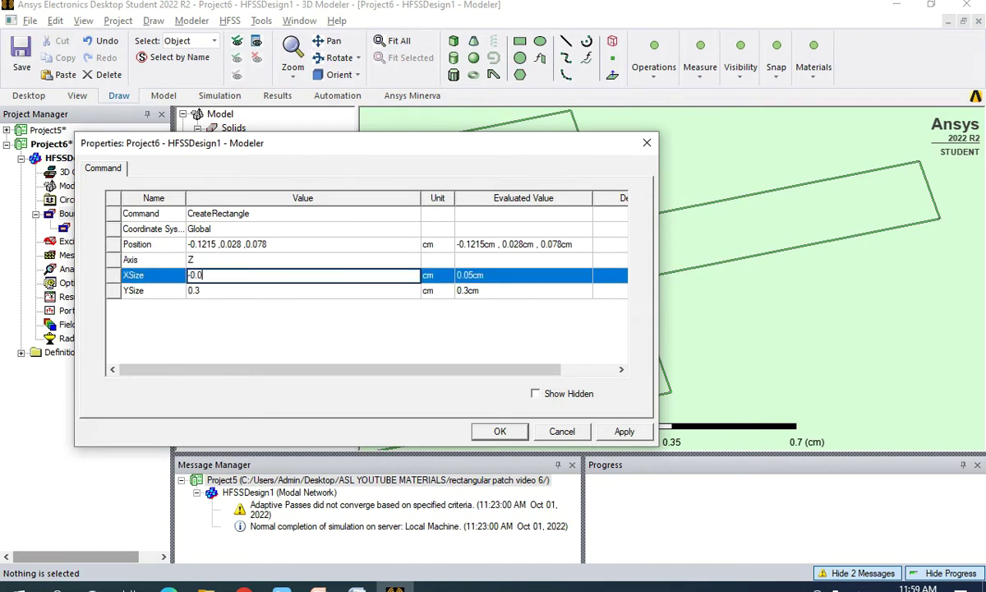
{"action": "type", "text": "5"}
{"action": "key", "text": "Tab"}
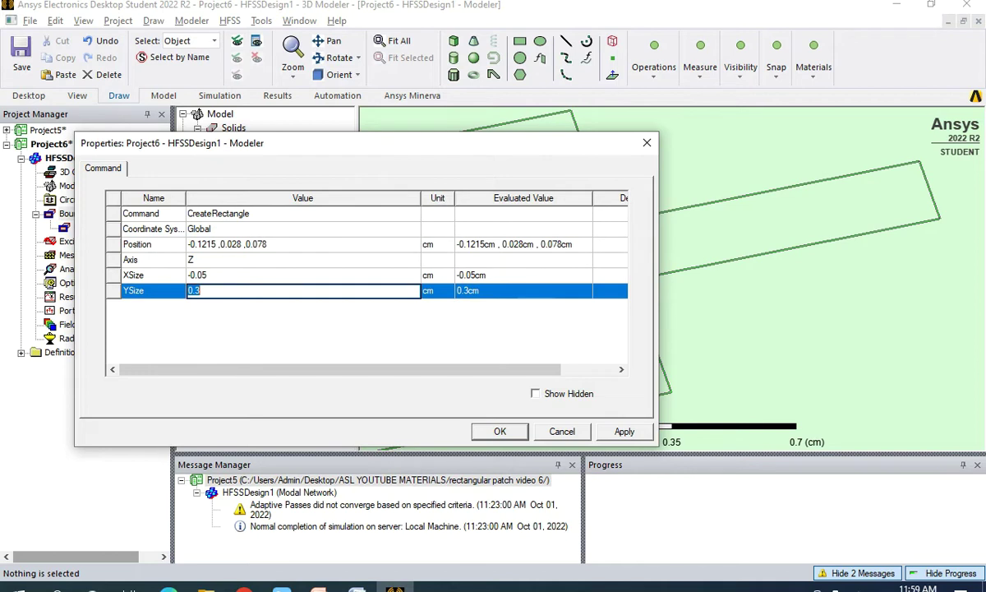
{"action": "type", "text": "-0.295"}
{"action": "key", "text": "Return"}
{"action": "left_click", "coordinate": [497, 430]}
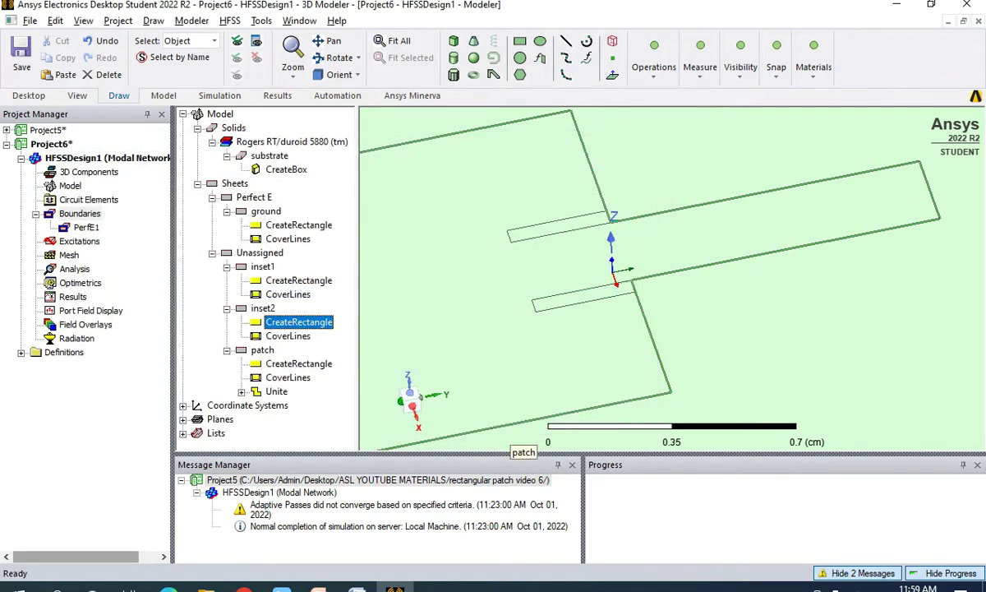
{"action": "left_click", "coordinate": [263, 308]}
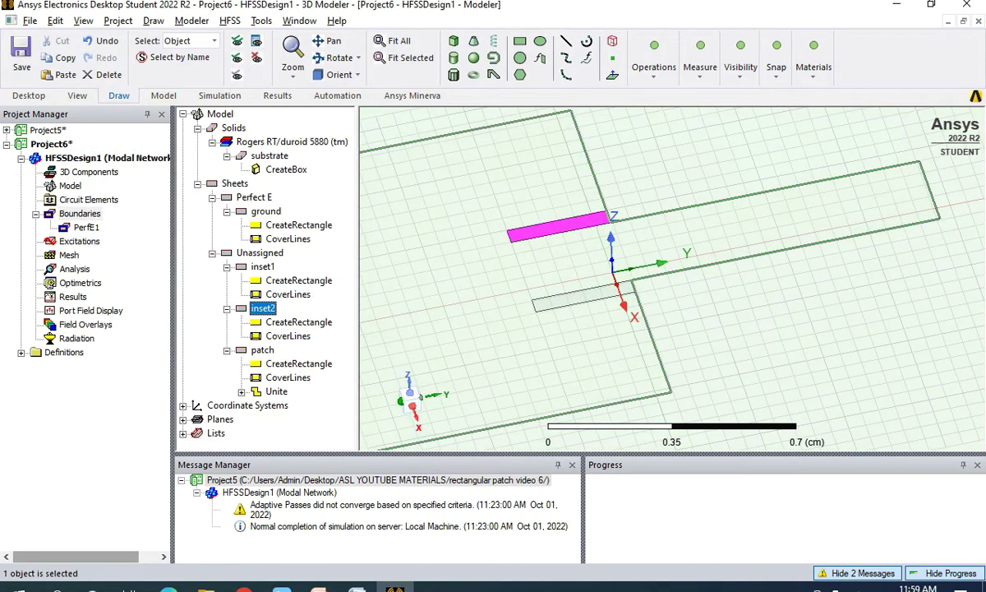
{"action": "left_click", "coordinate": [263, 267]}
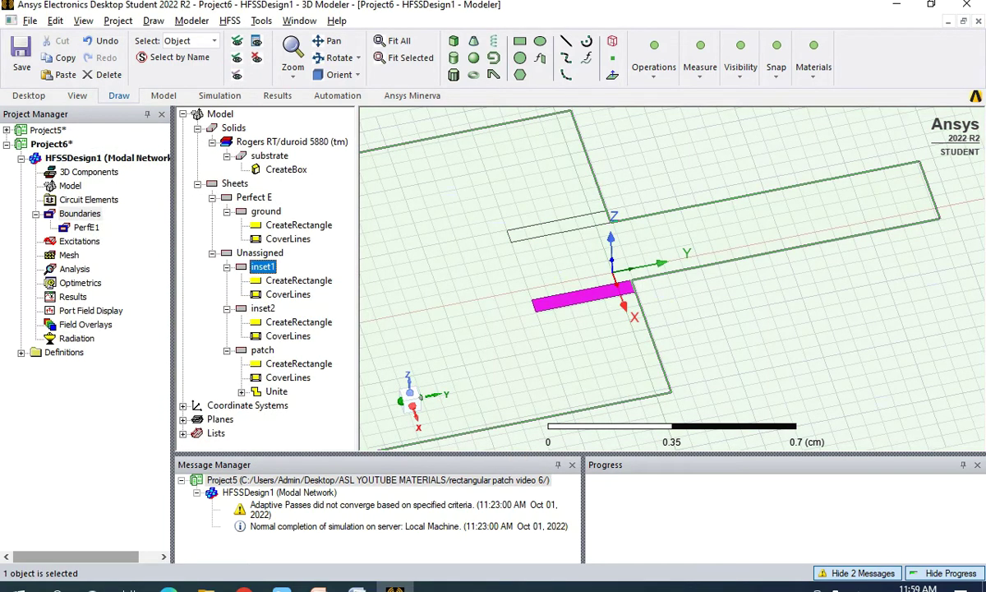
{"action": "left_click", "coordinate": [263, 308]}
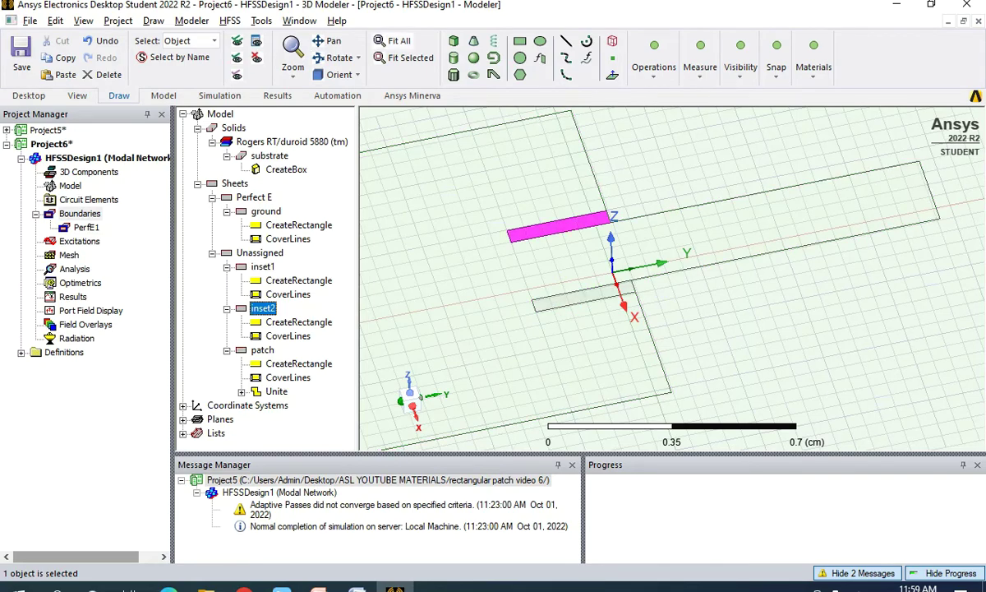
Subtract inset1 and inset2 from the patch without cloning the tool objects.
{"action": "left_click", "coordinate": [393, 41]}
{"action": "left_click", "coordinate": [338, 58]}
{"action": "left_click_drag", "start_coordinate": [673, 296], "coordinate": [635, 262]}
{"action": "scroll", "coordinate": [709, 289], "scroll_direction": "up", "scroll_amount": 5}
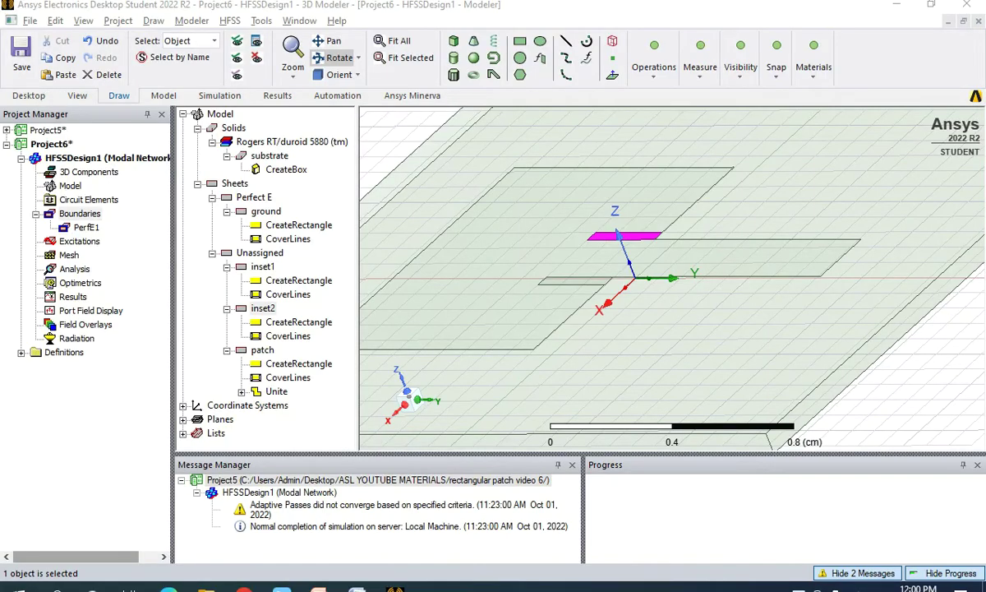
{"action": "left_click", "coordinate": [262, 350]}
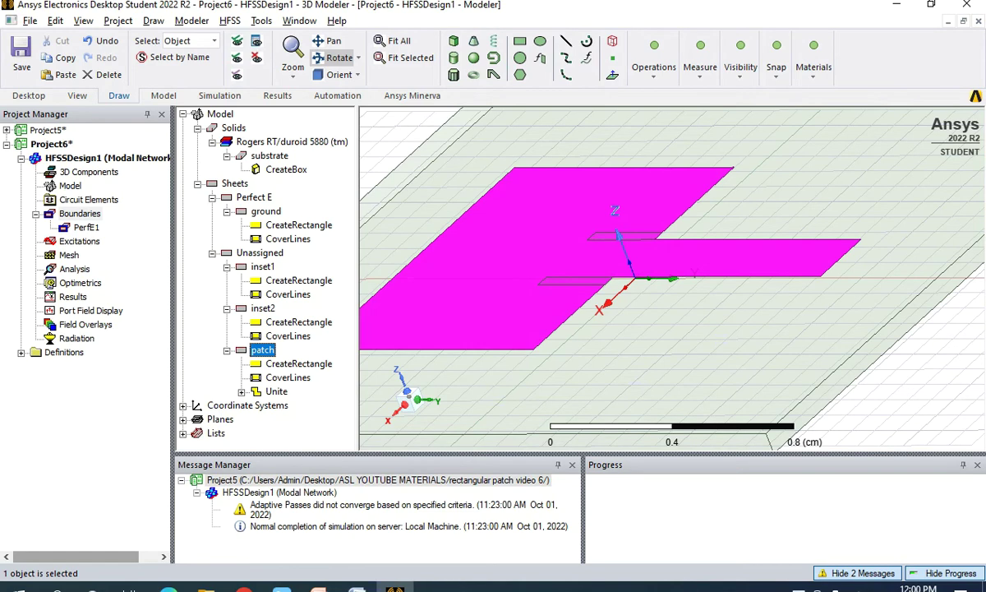
{"action": "left_click", "coordinate": [263, 308], "text": "ctrl"}
{"action": "left_click", "coordinate": [263, 267], "text": "ctrl"}
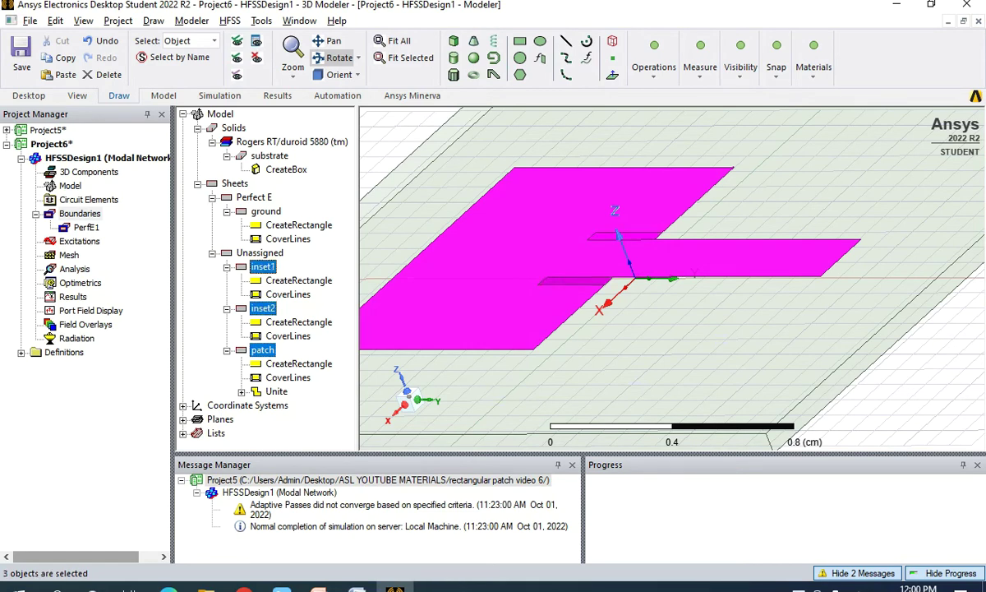
{"action": "left_click", "coordinate": [192, 21]}
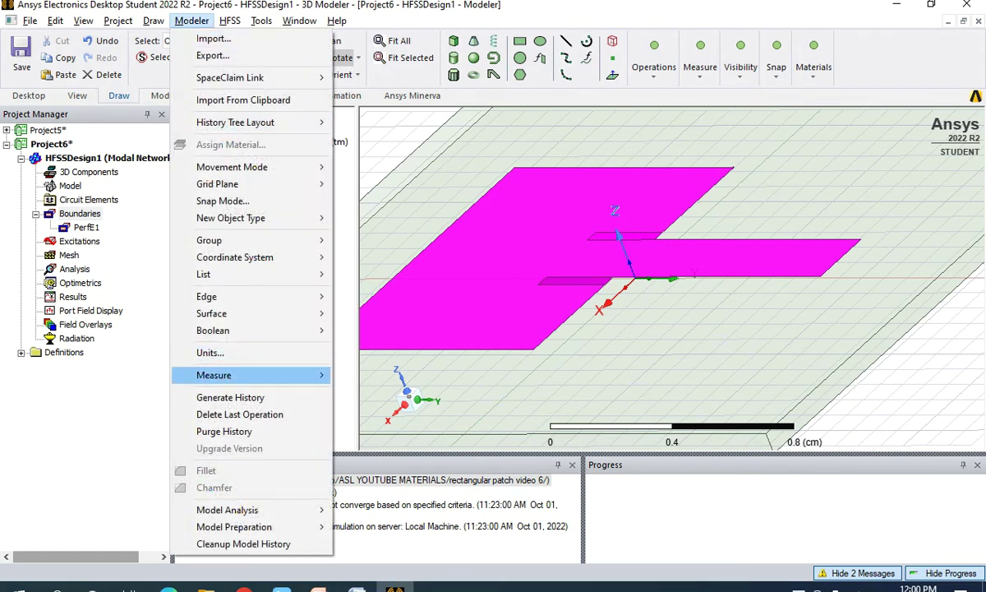
{"action": "mouse_move", "coordinate": [213, 329]}
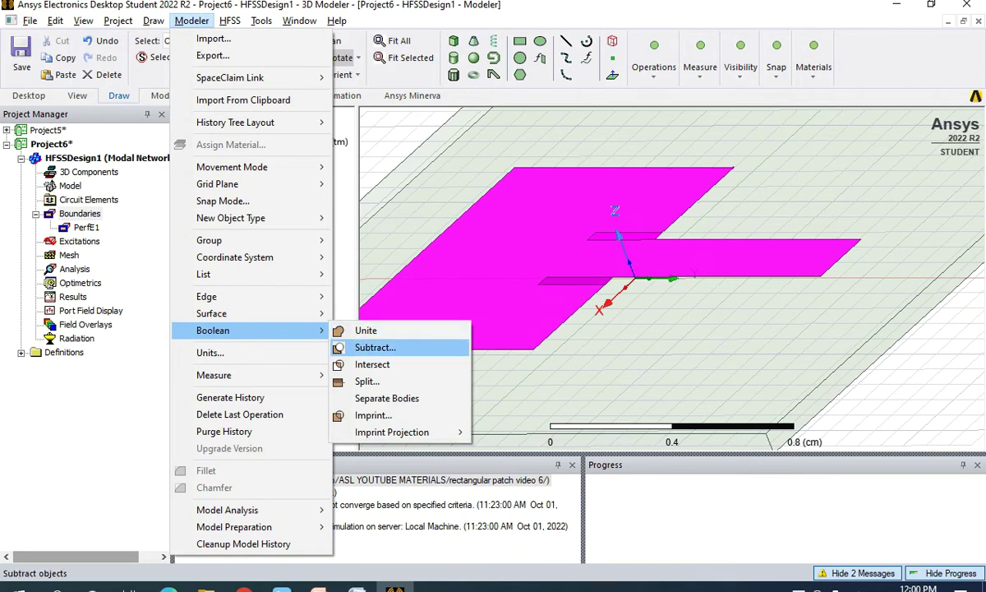
{"action": "left_click", "coordinate": [375, 347]}
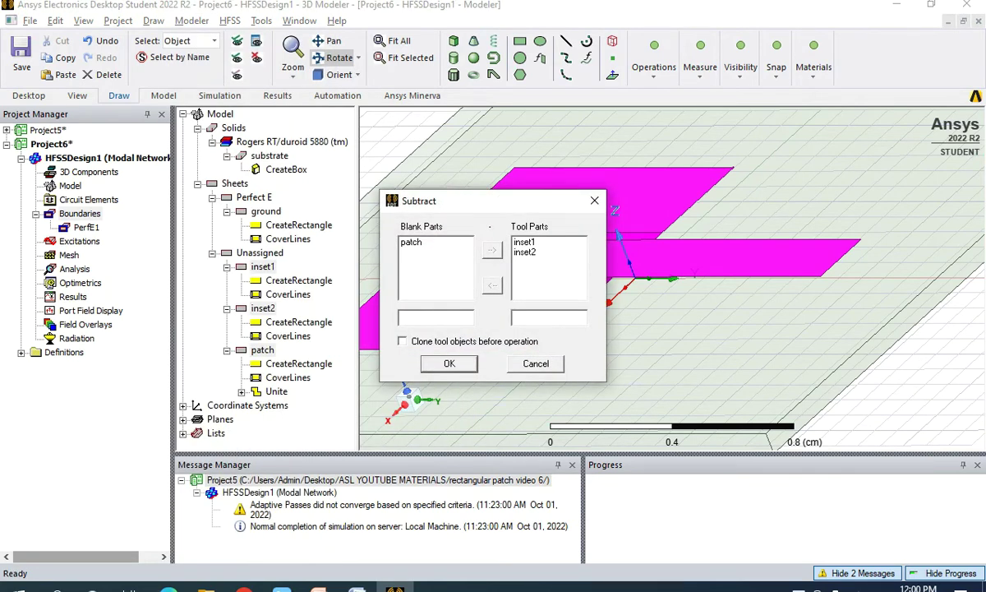
{"action": "left_click", "coordinate": [450, 363]}
Assign a Perfect E boundary to the notched patch sheet, keeping the default name and no infinite ground plane.
{"action": "scroll", "coordinate": [592, 278], "scroll_direction": "up", "scroll_amount": 2}
{"action": "mouse_move", "coordinate": [592, 277]}
{"action": "left_mouse_down"}
{"action": "mouse_move", "coordinate": [621, 329]}
{"action": "mouse_move", "coordinate": [622, 321]}
{"action": "mouse_move", "coordinate": [599, 318]}
{"action": "left_mouse_up"}
{"action": "left_click", "coordinate": [263, 267]}
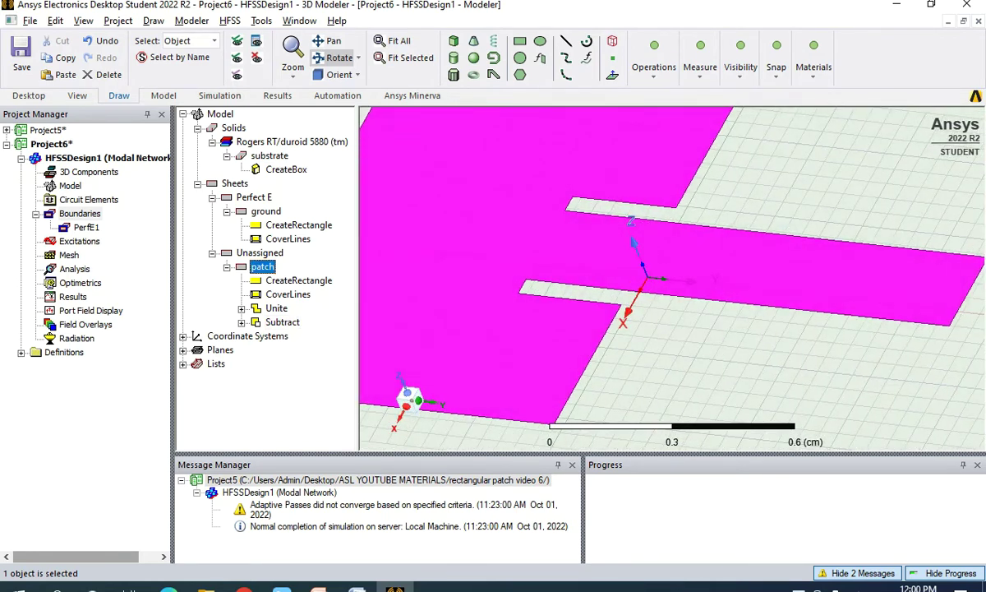
{"action": "right_click", "coordinate": [265, 266]}
{"action": "mouse_move", "coordinate": [353, 429]}
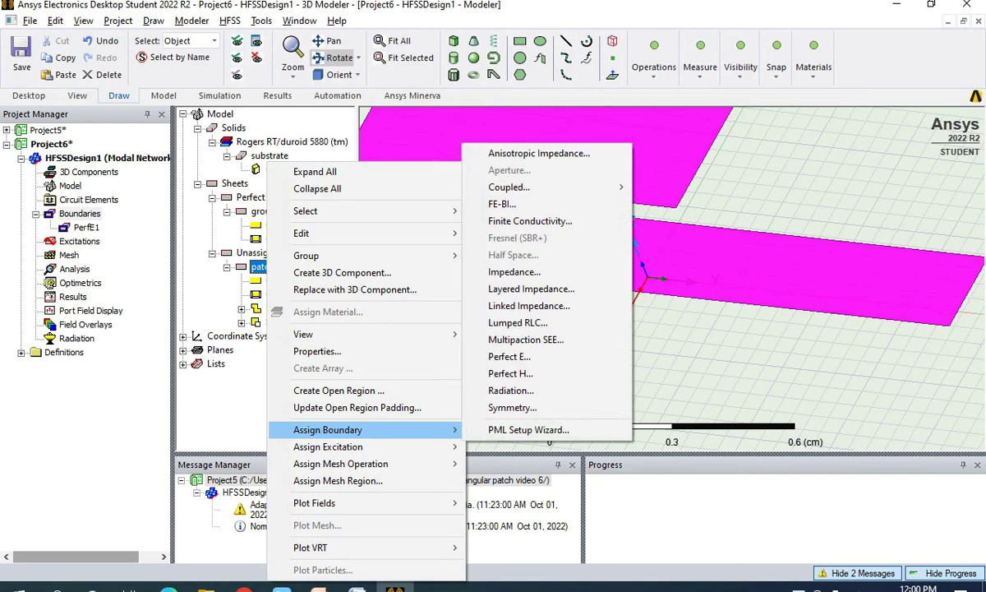
{"action": "left_click", "coordinate": [509, 356]}
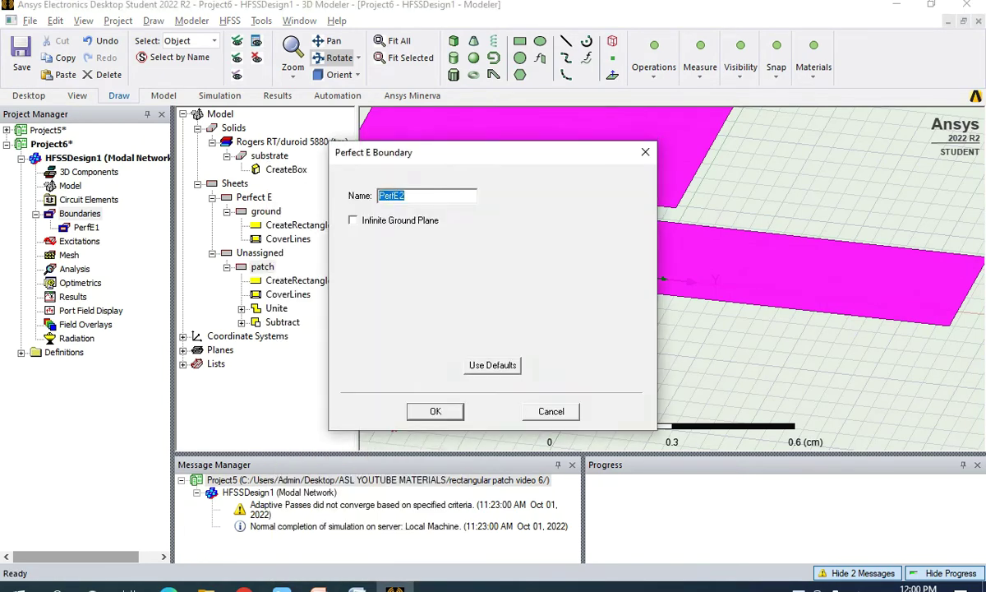
{"action": "key", "text": "Return"}
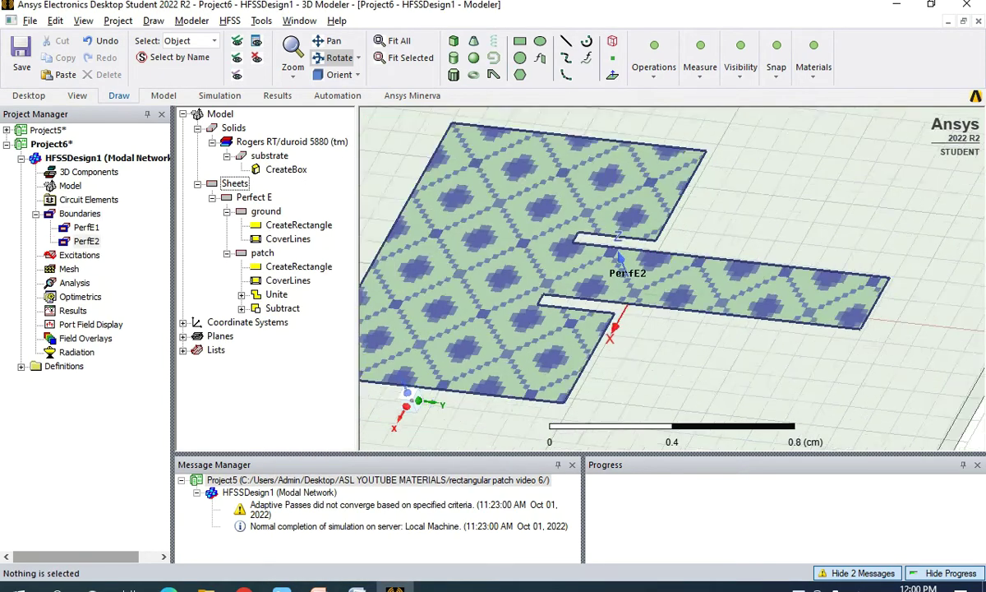
Set the drawing plane to XZ and orient the model to face the feedline's open end.
{"action": "scroll", "coordinate": [624, 337], "scroll_direction": "down", "scroll_amount": 3}
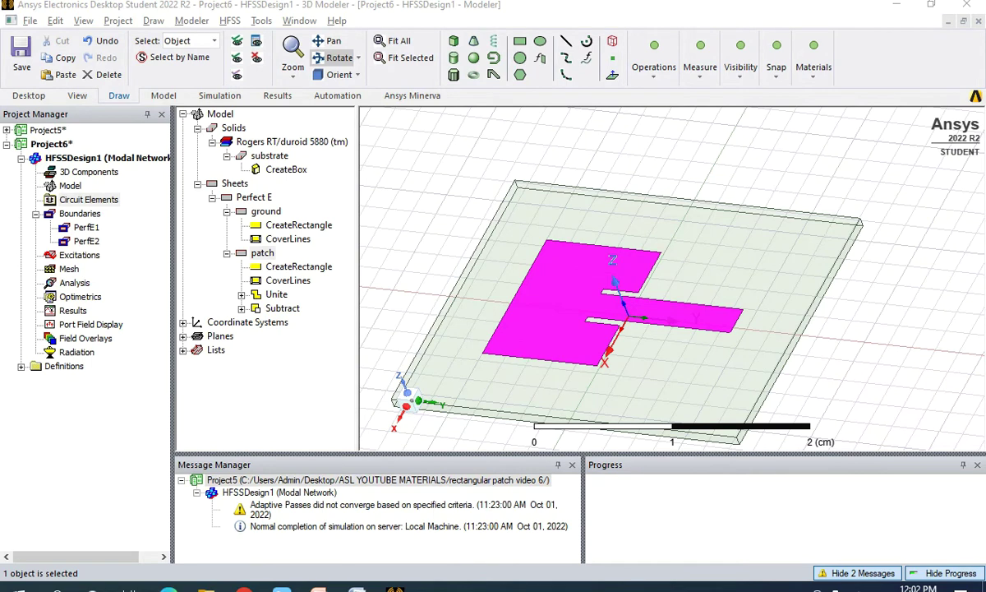
{"action": "left_click", "coordinate": [740, 67]}
{"action": "left_click", "coordinate": [770, 113]}
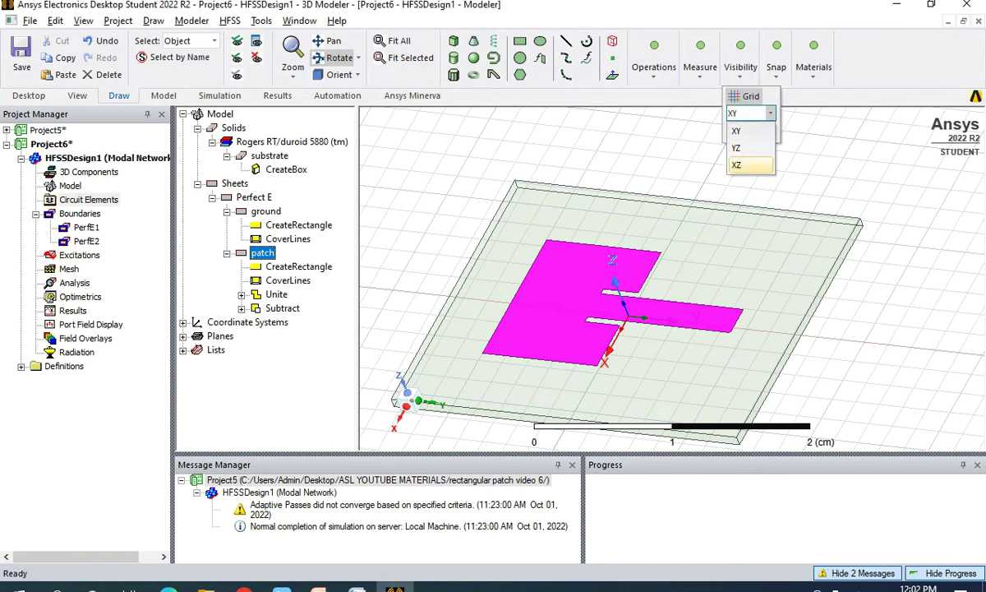
{"action": "left_click", "coordinate": [738, 164]}
{"action": "mouse_move", "coordinate": [589, 289]}
{"action": "left_mouse_down"}
{"action": "mouse_move", "coordinate": [543, 229]}
{"action": "mouse_move", "coordinate": [538, 276]}
{"action": "mouse_move", "coordinate": [535, 234]}
{"action": "mouse_move", "coordinate": [567, 284]}
{"action": "mouse_move", "coordinate": [567, 247]}
{"action": "mouse_move", "coordinate": [563, 267]}
{"action": "mouse_move", "coordinate": [588, 300]}
{"action": "left_mouse_up"}
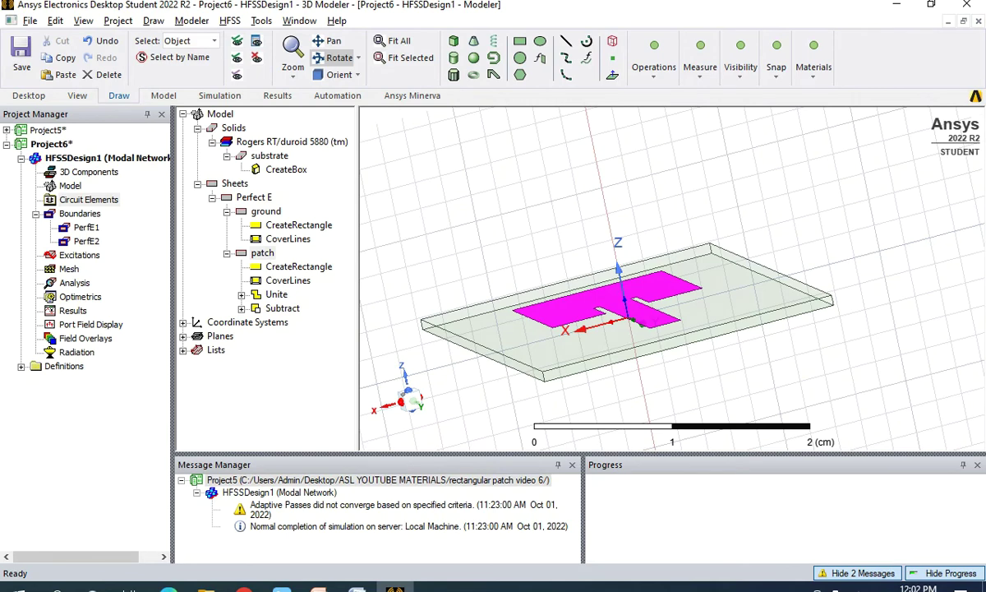
Draw a rectangle about 0.4 by 0.2 cm in the XZ plane near the feedline end and name it feed.
{"action": "left_click", "coordinate": [520, 41]}
{"action": "left_click", "coordinate": [658, 337]}
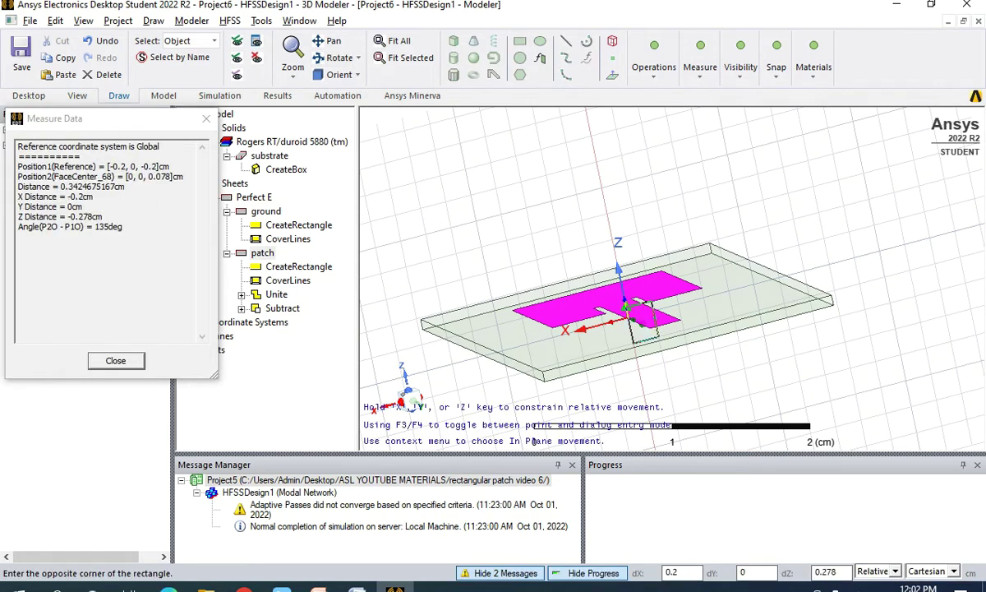
{"action": "left_click", "coordinate": [712, 353]}
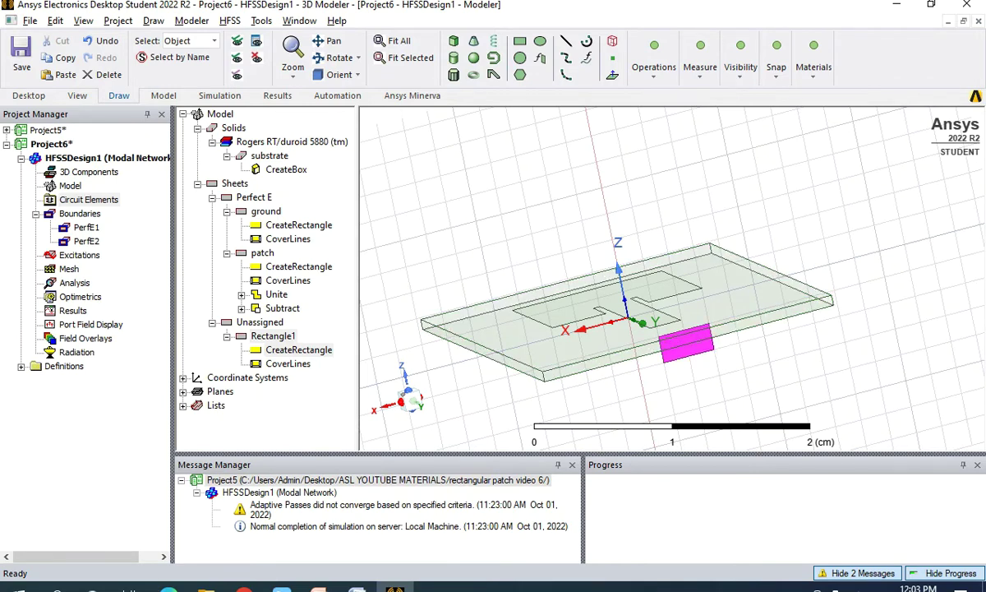
{"action": "double_click", "coordinate": [273, 336]}
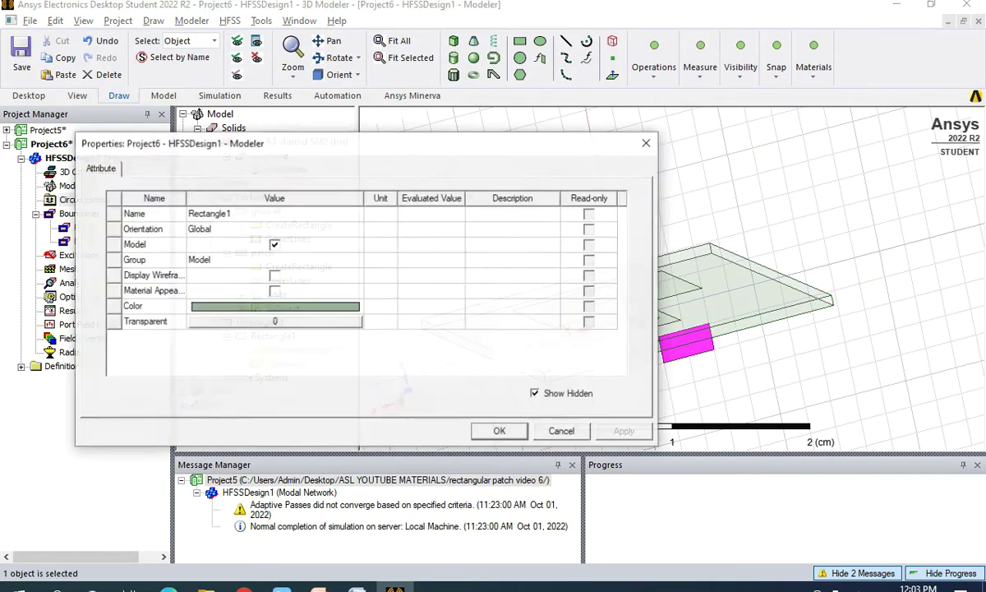
{"action": "left_click", "coordinate": [239, 214]}
{"action": "type", "text": "feed"}
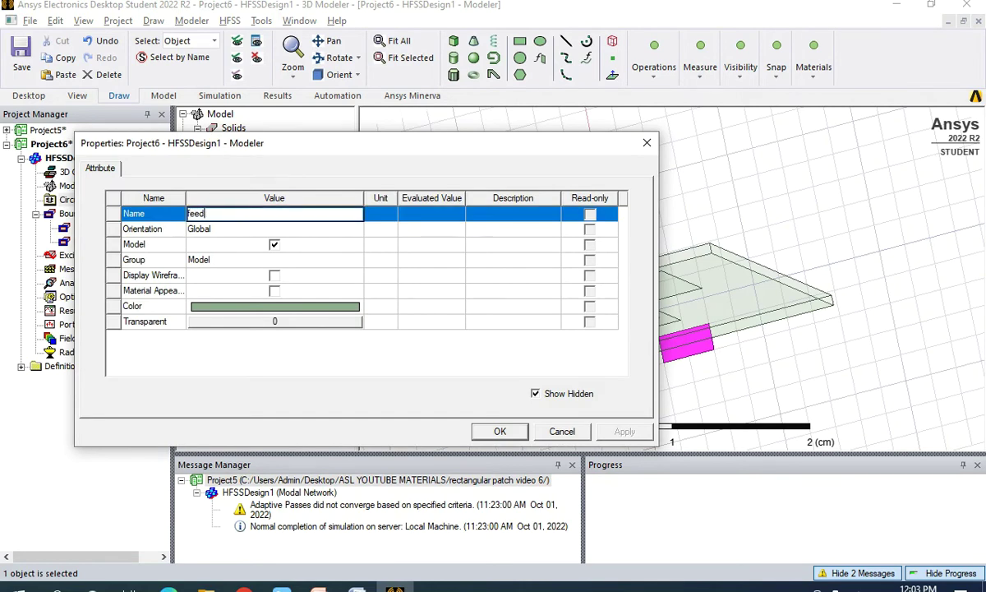
{"action": "key", "text": "Return"}
Set the feed rectangle's position to -0.1215, 0.942, 0.078 cm.
{"action": "double_click", "coordinate": [296, 346]}
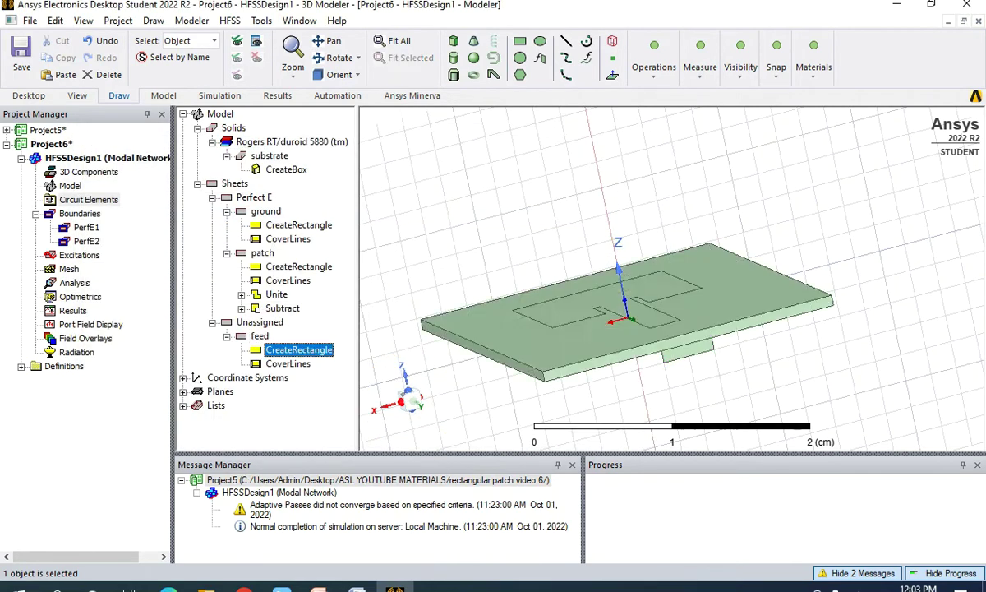
{"action": "left_click", "coordinate": [238, 244]}
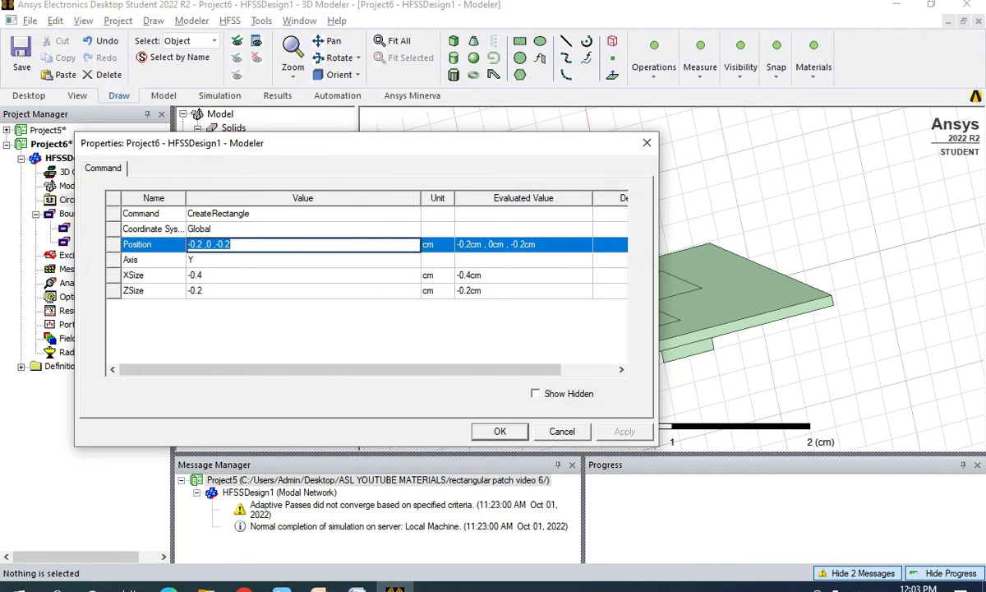
{"action": "type", "text": "-0.12"}
{"action": "type", "text": "15,"}
{"action": "type", "text": "0"}
{"action": "type", "text": ","}
{"action": "type", "text": "942"}
{"action": "type", "text": ",0"}
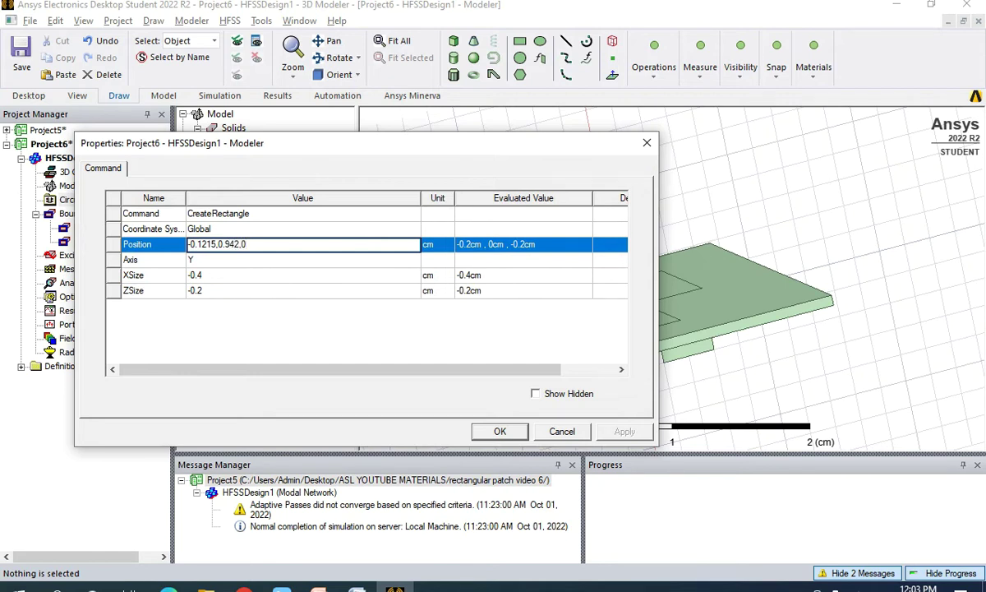
{"action": "type", "text": ".078"}
{"action": "key", "text": "Tab"}
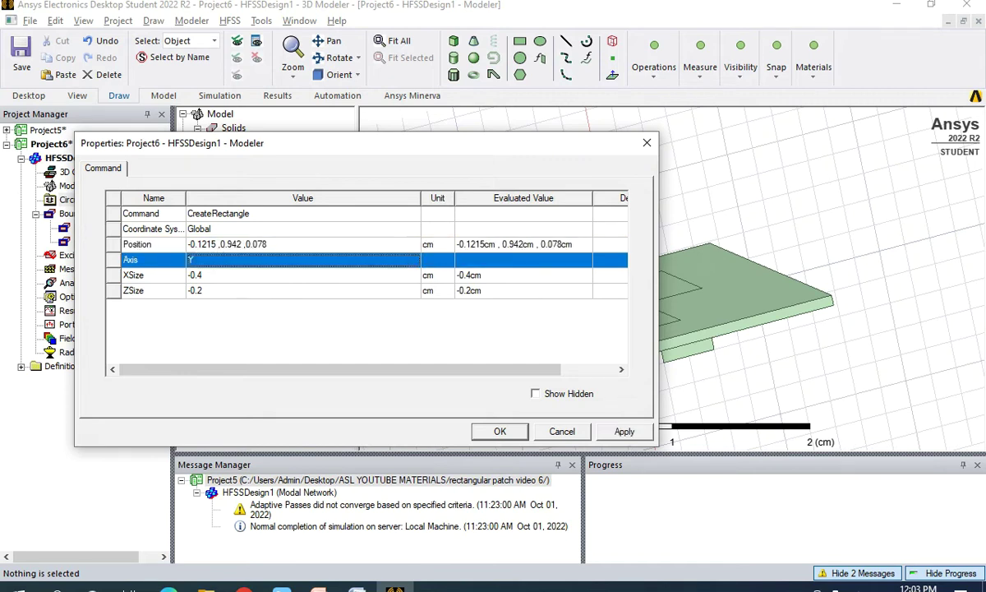
Set the feed rectangle's XSize to 0.243 cm and its ZSize to -0.078 cm.
{"action": "key", "text": "Tab"}
{"action": "type", "text": "0.243"}
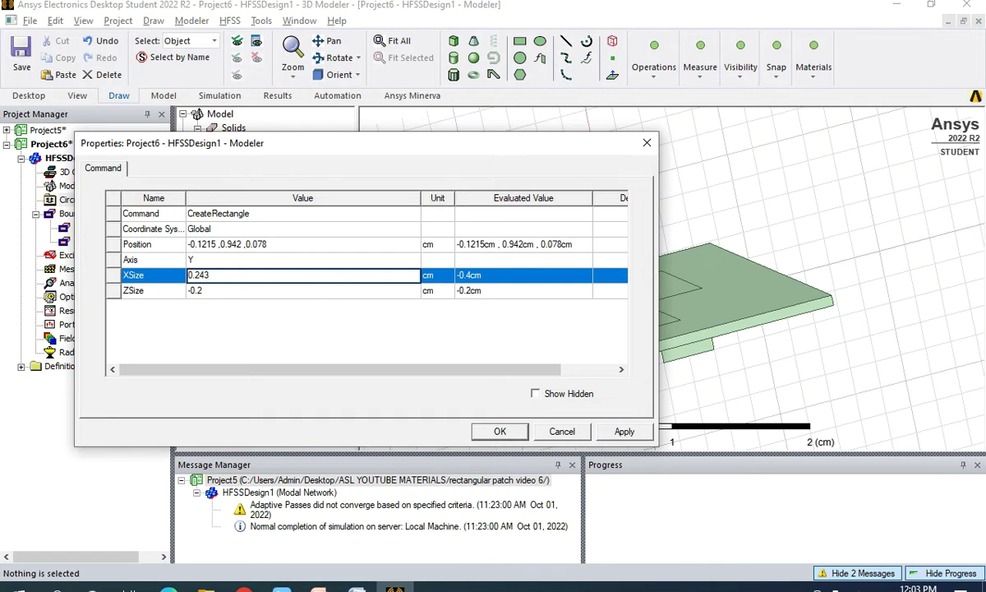
{"action": "key", "text": "Tab"}
{"action": "type", "text": "-0.0"}
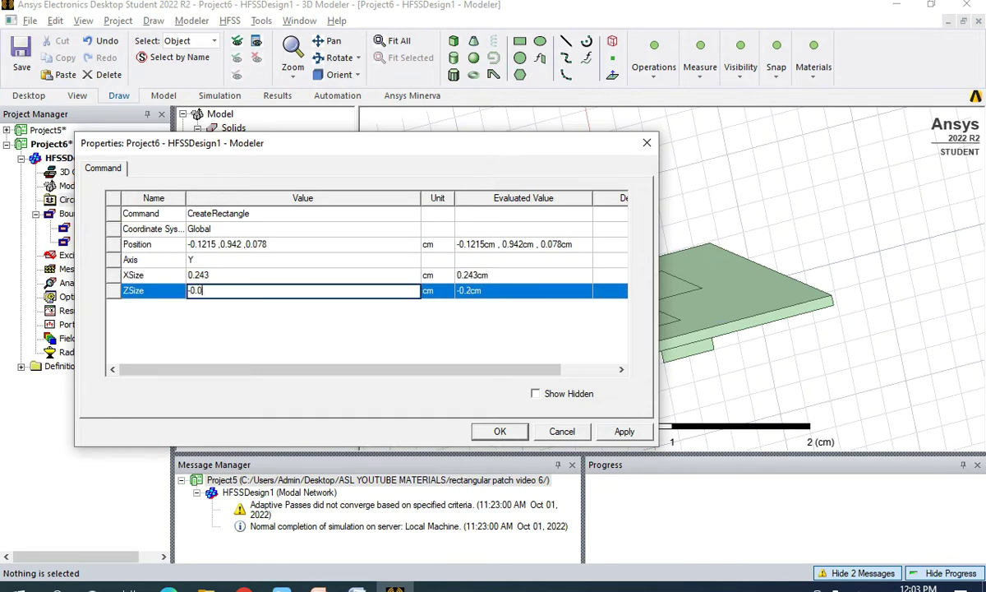
{"action": "type", "text": "78"}
{"action": "key", "text": "Return"}
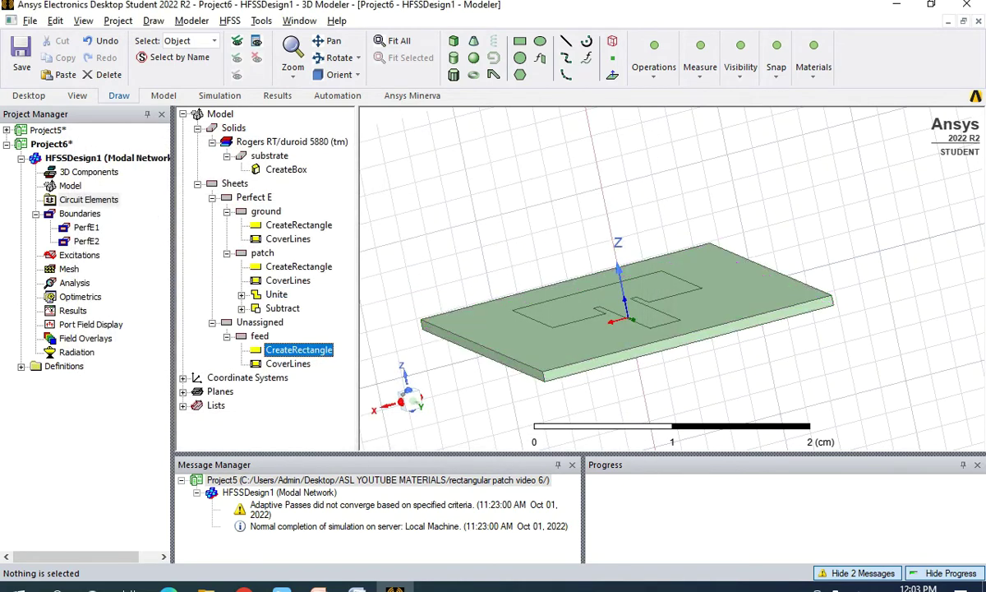
Begin assigning a lumped port excitation to the feed sheet, keeping the name 1 and the 50 ohm full port impedance.
{"action": "left_click", "coordinate": [260, 336]}
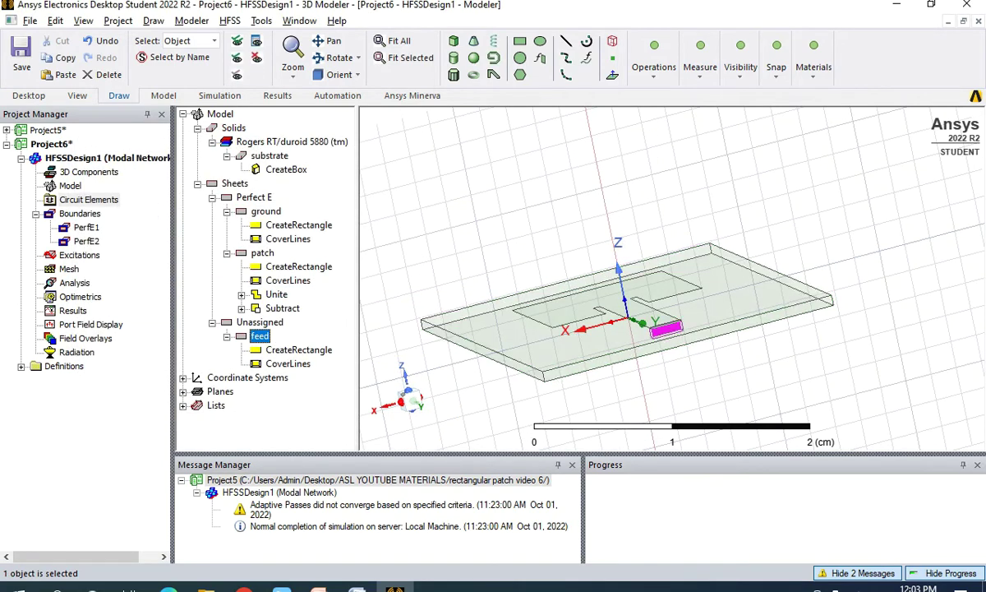
{"action": "scroll", "coordinate": [688, 326], "scroll_direction": "up", "scroll_amount": 5}
{"action": "left_click", "coordinate": [338, 59]}
{"action": "left_click_drag", "start_coordinate": [649, 330], "coordinate": [643, 298]}
{"action": "left_click", "coordinate": [260, 336]}
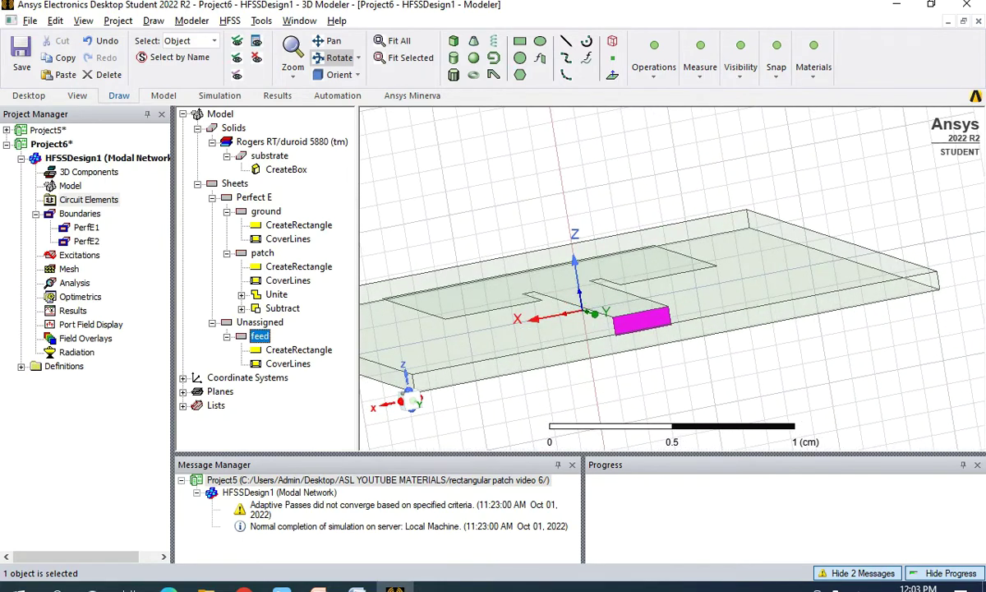
{"action": "scroll", "coordinate": [672, 278], "scroll_direction": "up", "scroll_amount": 4}
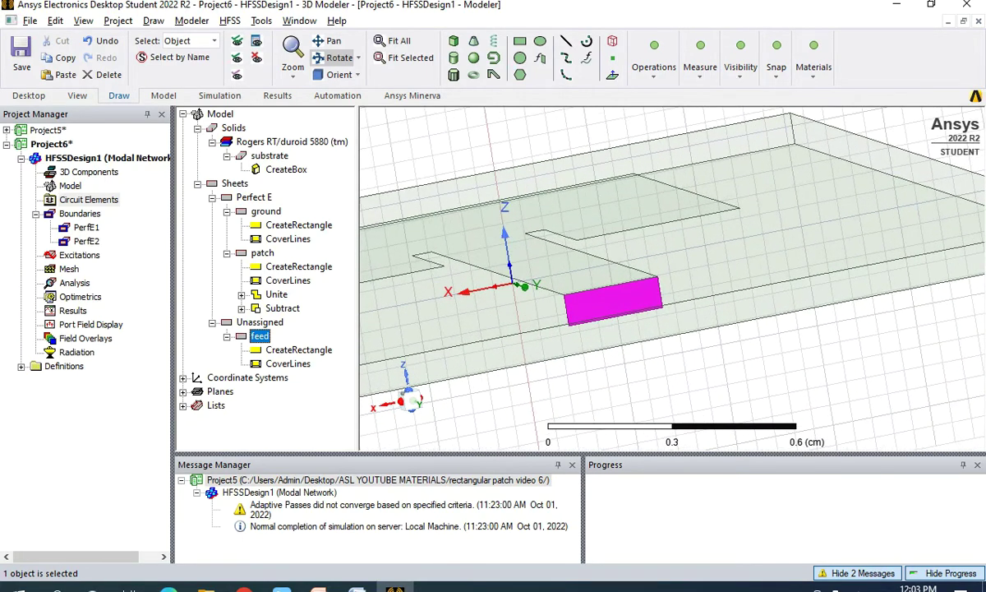
{"action": "right_click", "coordinate": [629, 296]}
{"action": "mouse_move", "coordinate": [724, 424]}
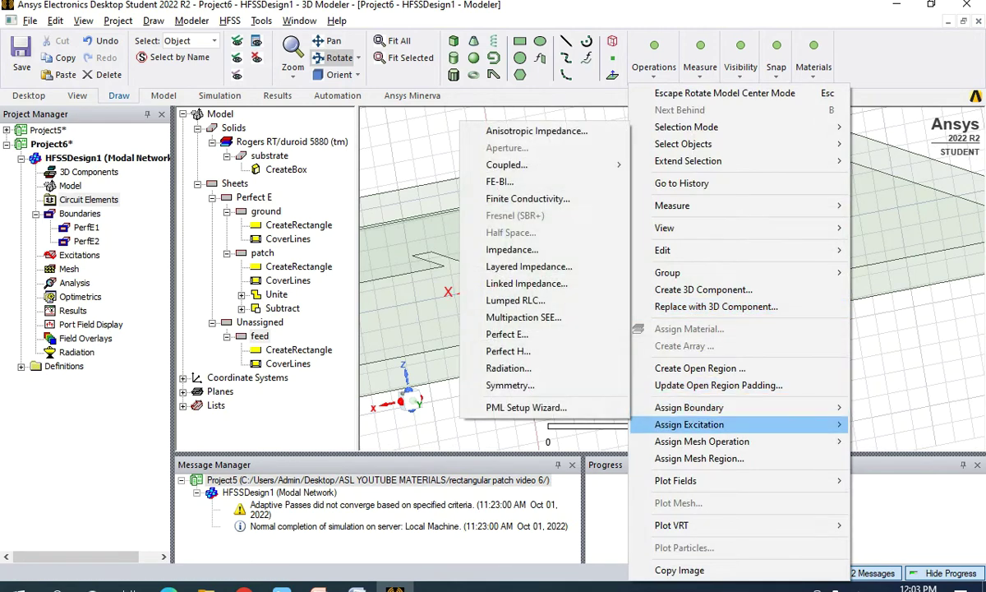
{"action": "mouse_move", "coordinate": [510, 424]}
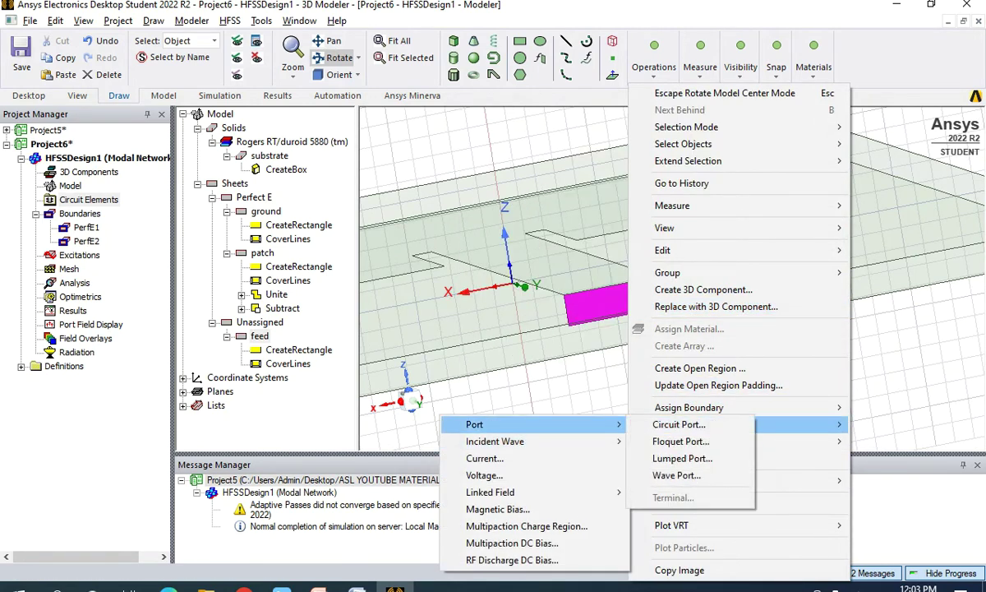
{"action": "left_click", "coordinate": [682, 458]}
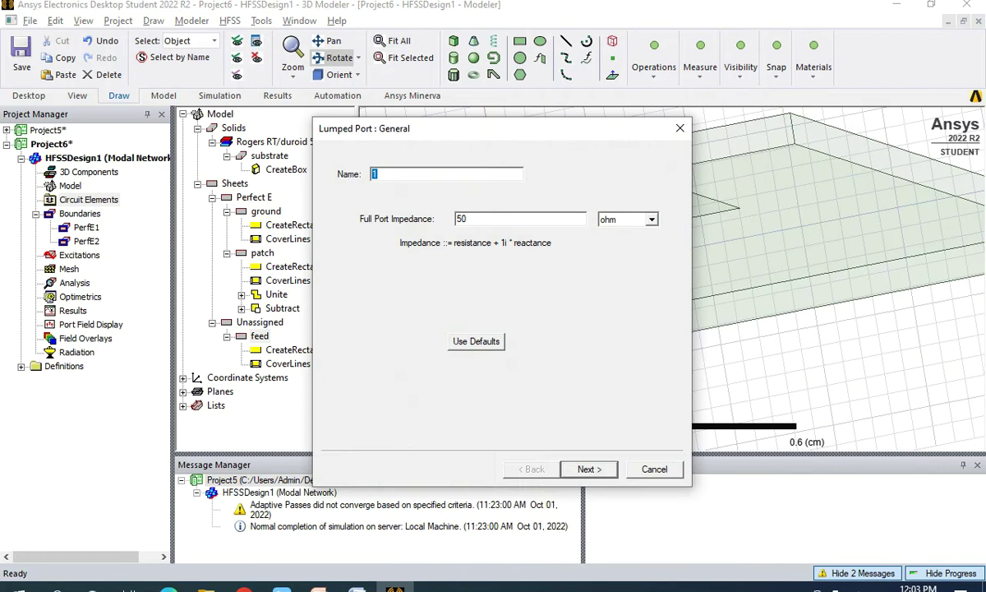
{"action": "key", "text": "Return"}
Define the port's integration line from the feed sheet's lower edge midpoint to its upper edge midpoint, keeping the default 50 ohm renormalization.
{"action": "left_click", "coordinate": [411, 233]}
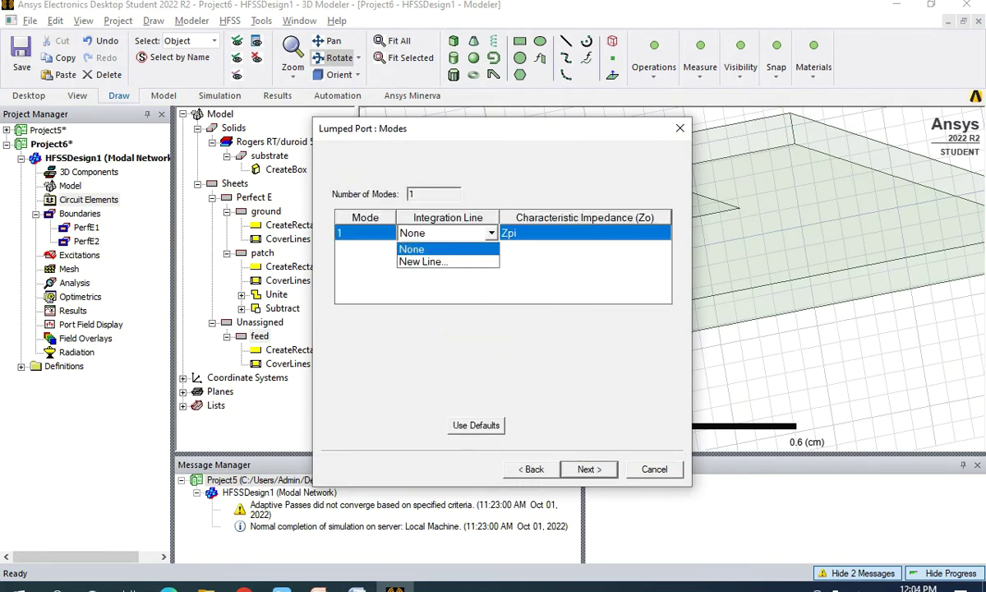
{"action": "left_click", "coordinate": [411, 262]}
{"action": "scroll", "coordinate": [616, 314], "scroll_direction": "up", "scroll_amount": 5}
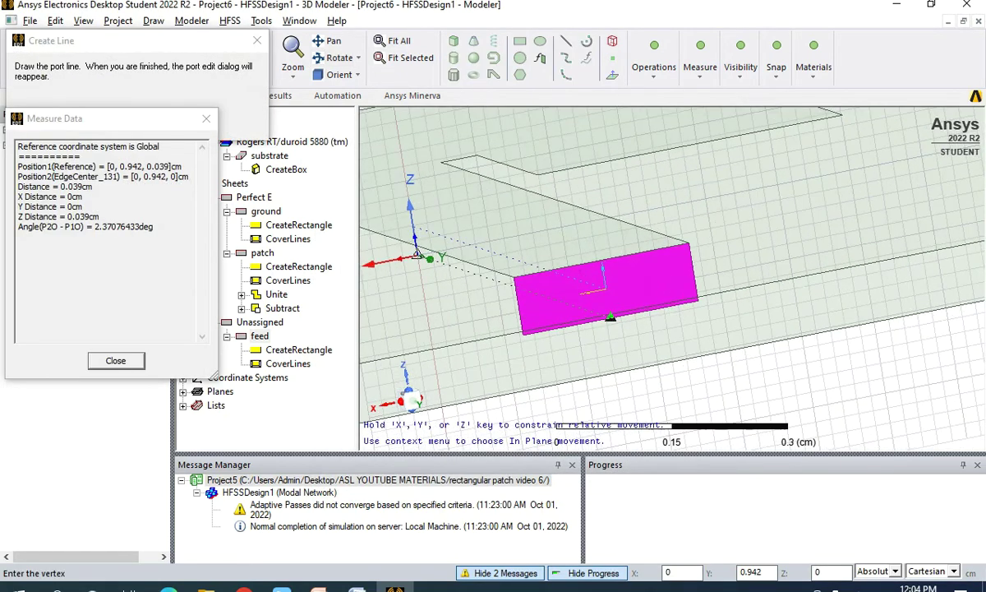
{"action": "left_click", "coordinate": [608, 316]}
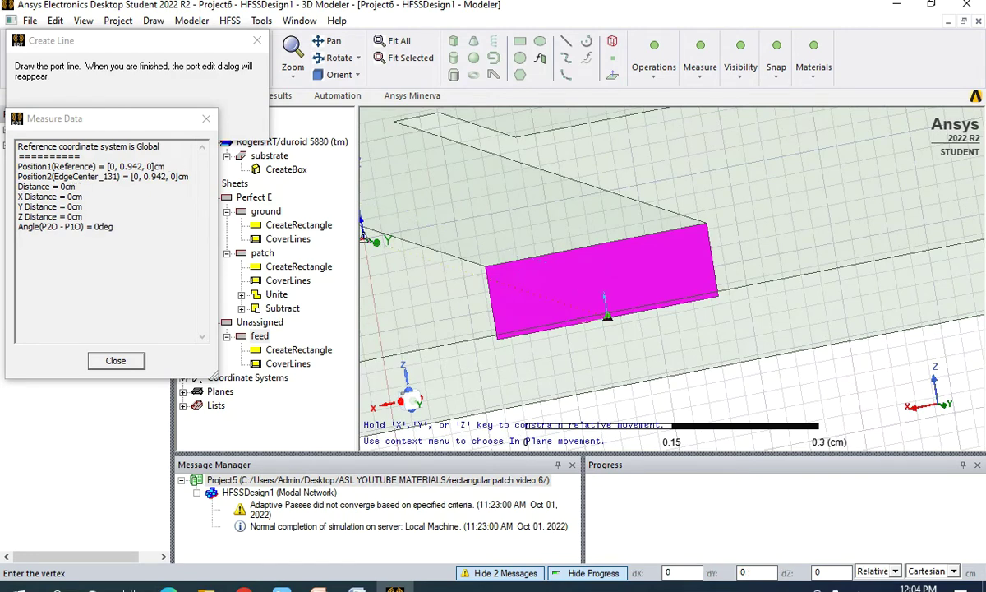
{"action": "left_click", "coordinate": [595, 245]}
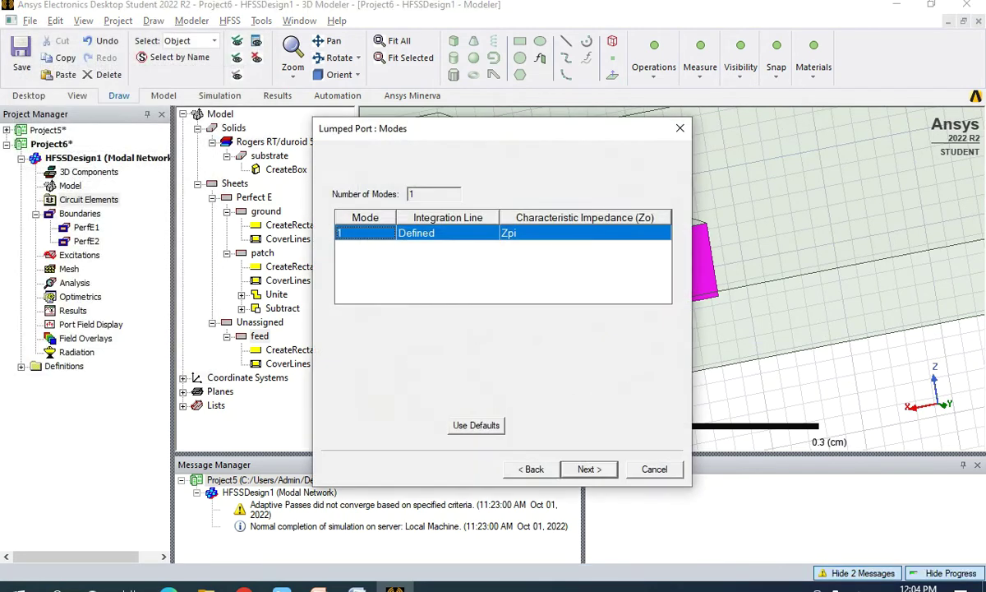
{"action": "left_click", "coordinate": [588, 469]}
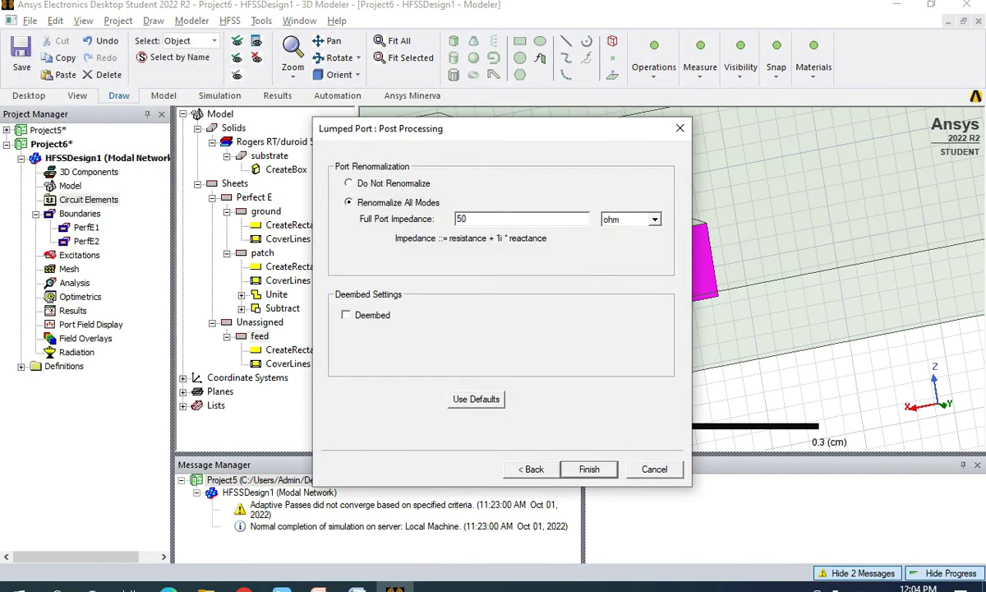
{"action": "left_click", "coordinate": [589, 469]}
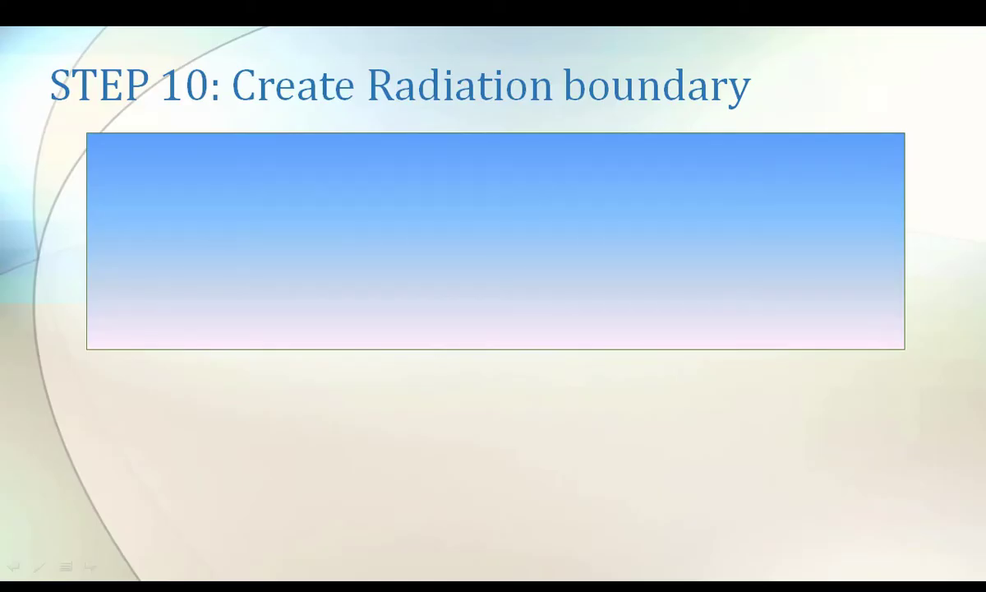
{"action": "left_click", "coordinate": [90, 566]}
{"action": "left_click", "coordinate": [91, 565]}
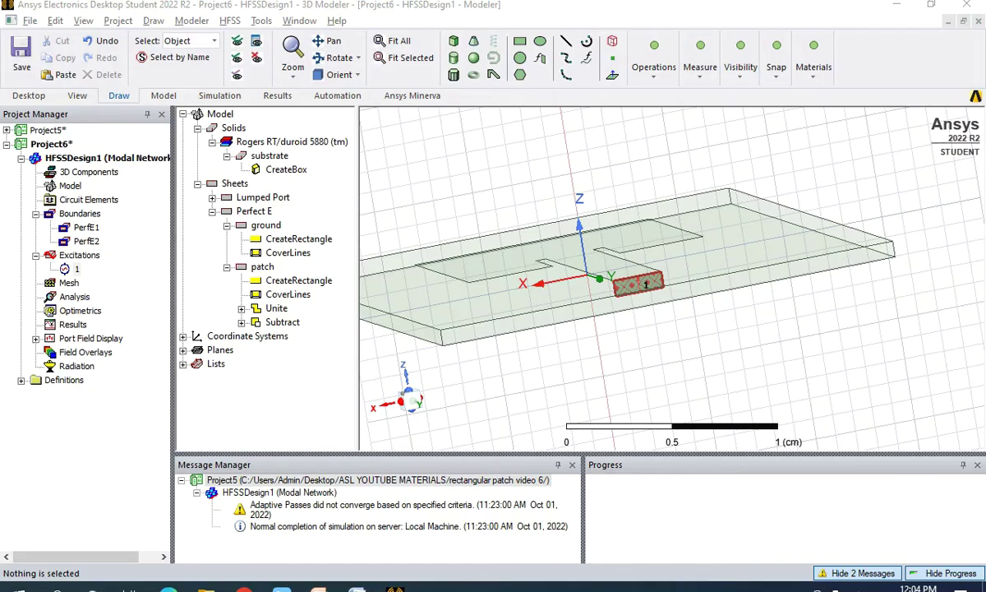
Create an open region with a Radiation boundary at an operating frequency of 10 GHz, without an infinite ground plane.
{"action": "right_click", "coordinate": [830, 328]}
{"action": "left_click", "coordinate": [852, 368]}
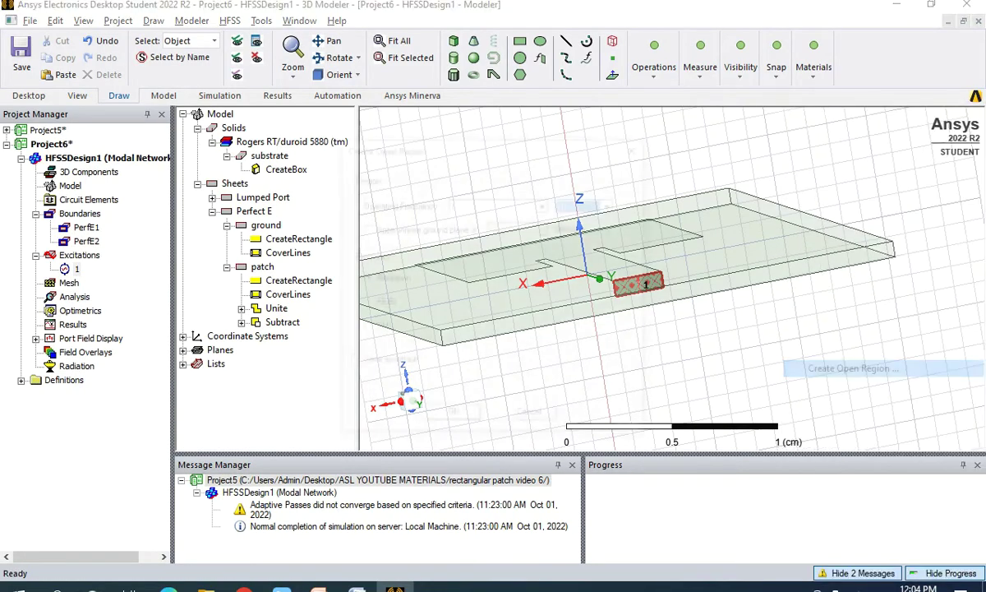
{"action": "double_click", "coordinate": [453, 204]}
{"action": "type", "text": "10"}
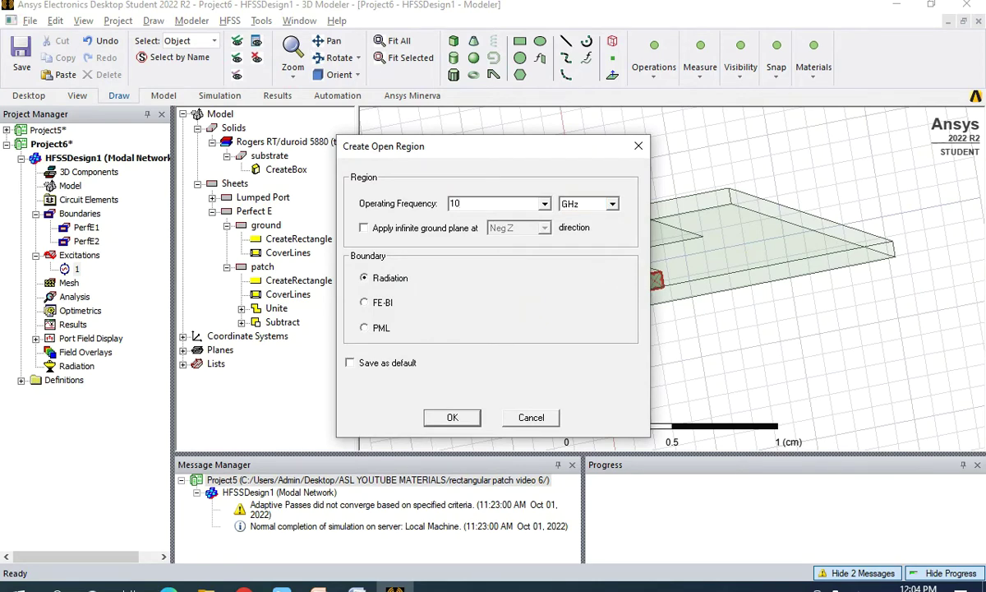
{"action": "left_click", "coordinate": [451, 417]}
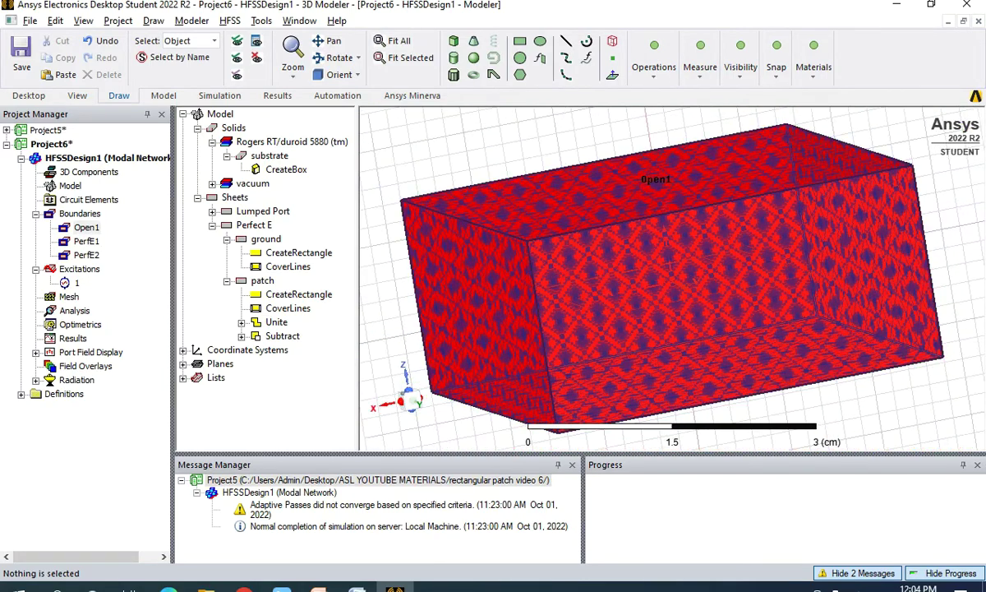
Examine the PerfE2 boundary and the ground and patch sheets inside the open region.
{"action": "left_click", "coordinate": [86, 255]}
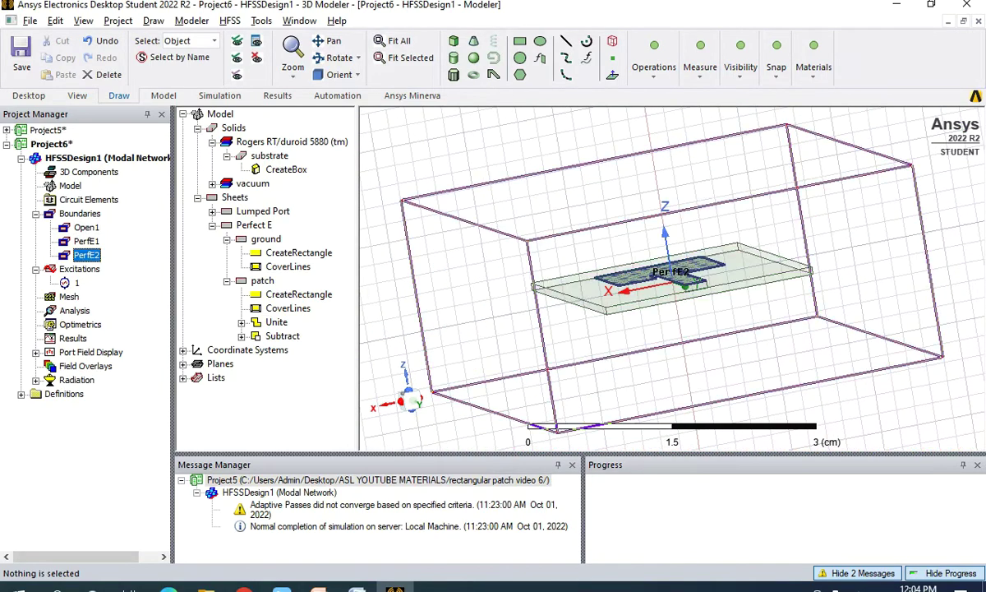
{"action": "scroll", "coordinate": [686, 320], "scroll_direction": "up", "scroll_amount": 2}
{"action": "left_click", "coordinate": [266, 240]}
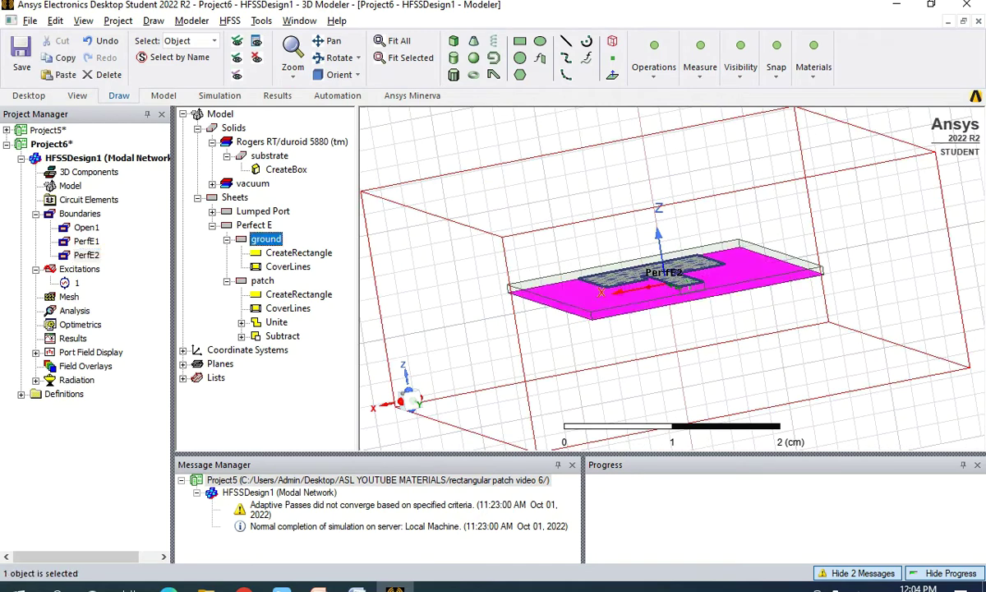
{"action": "scroll", "coordinate": [572, 297], "scroll_direction": "down", "scroll_amount": 2}
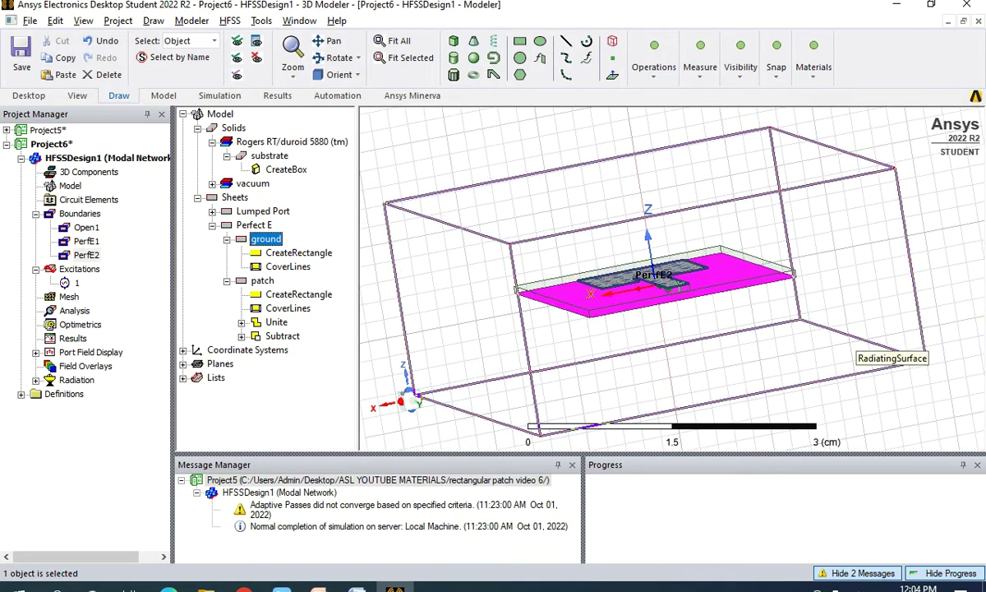
{"action": "left_click", "coordinate": [263, 281]}
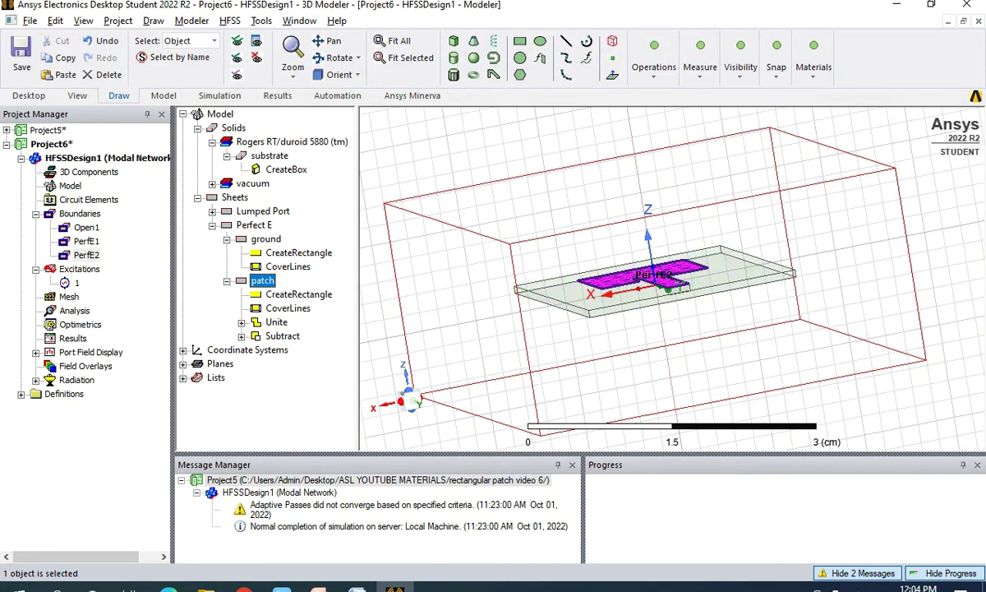
{"action": "left_click", "coordinate": [75, 311]}
{"action": "scroll", "coordinate": [635, 331], "scroll_direction": "up", "scroll_amount": 2}
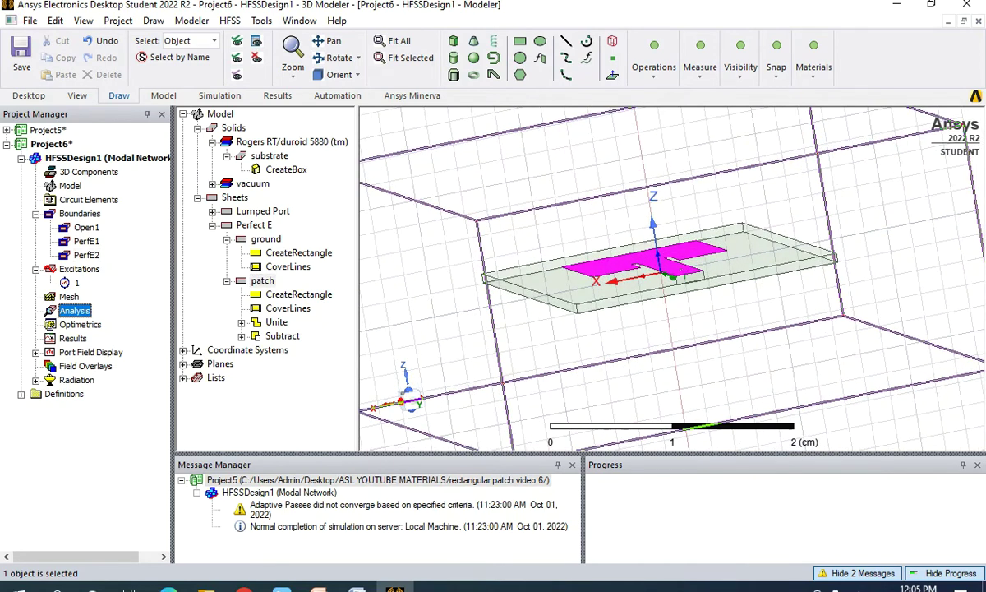
Inspect the Open1 boundary on the faces of the region surrounding the antenna.
{"action": "scroll", "coordinate": [635, 331], "scroll_direction": "down", "scroll_amount": 1}
{"action": "left_click", "coordinate": [86, 228]}
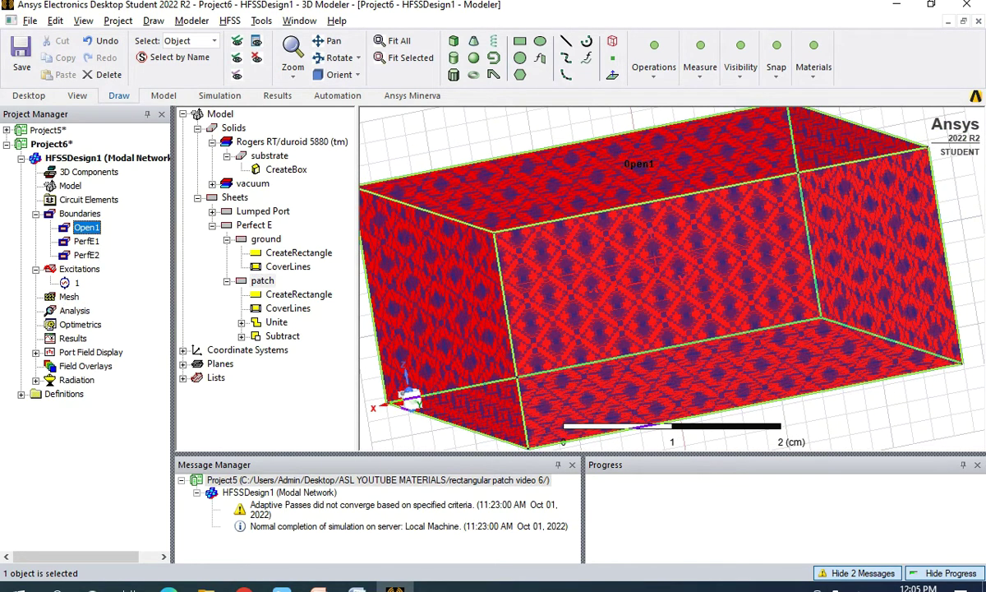
{"action": "left_click", "coordinate": [69, 297]}
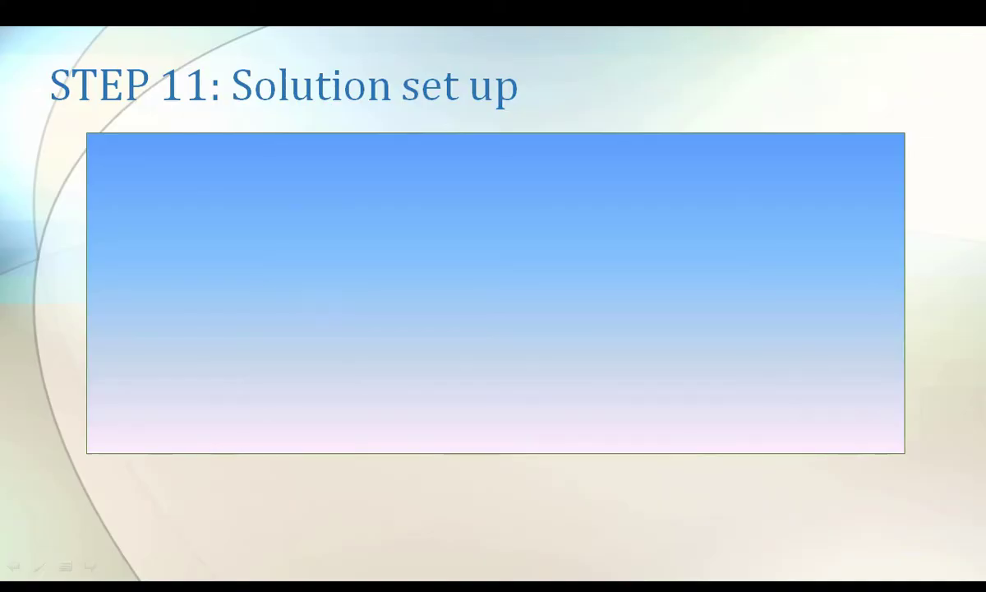
{"action": "left_click", "coordinate": [91, 566]}
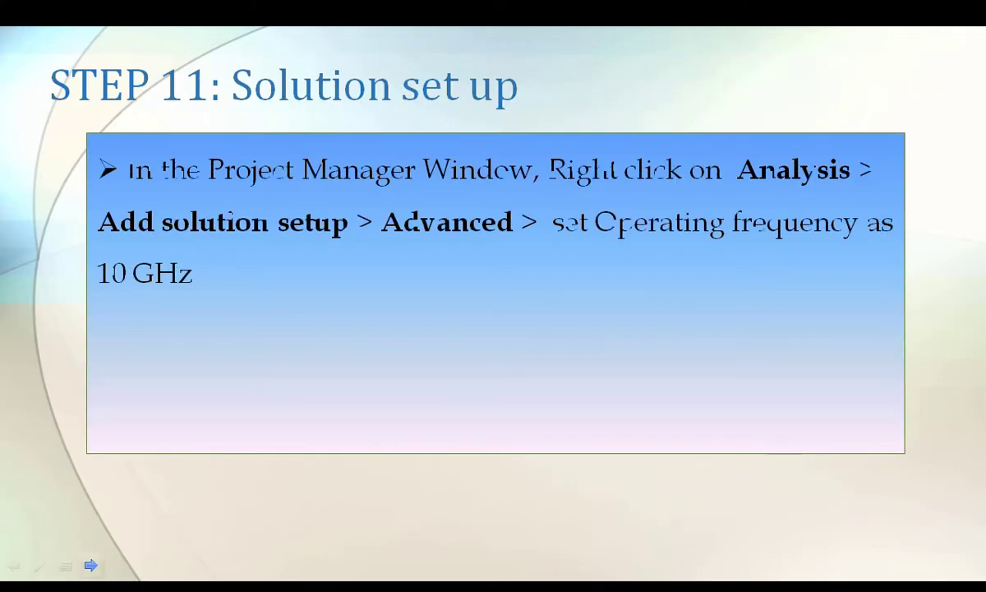
{"action": "left_click", "coordinate": [91, 566]}
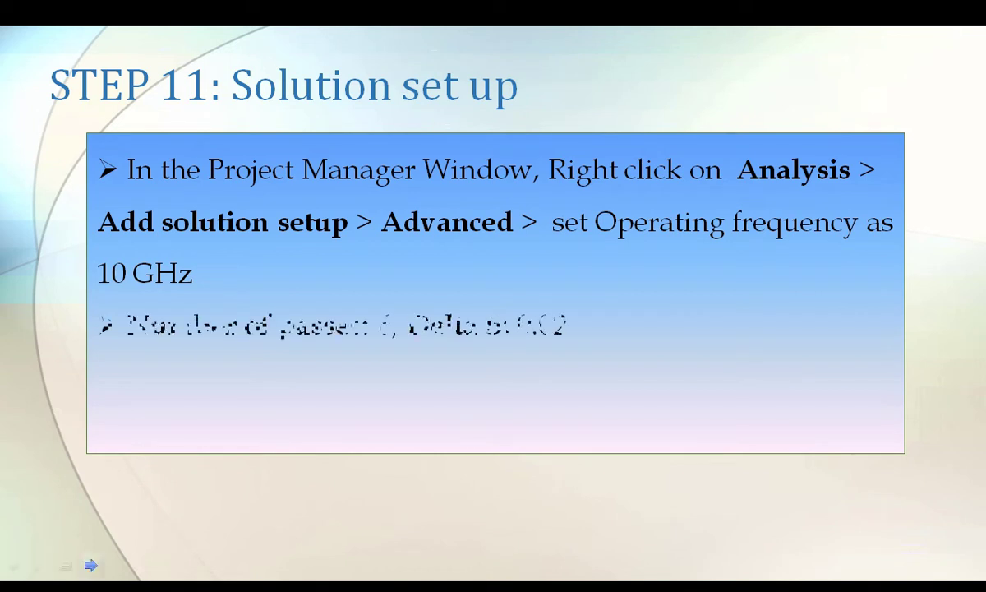
{"action": "left_click", "coordinate": [91, 565]}
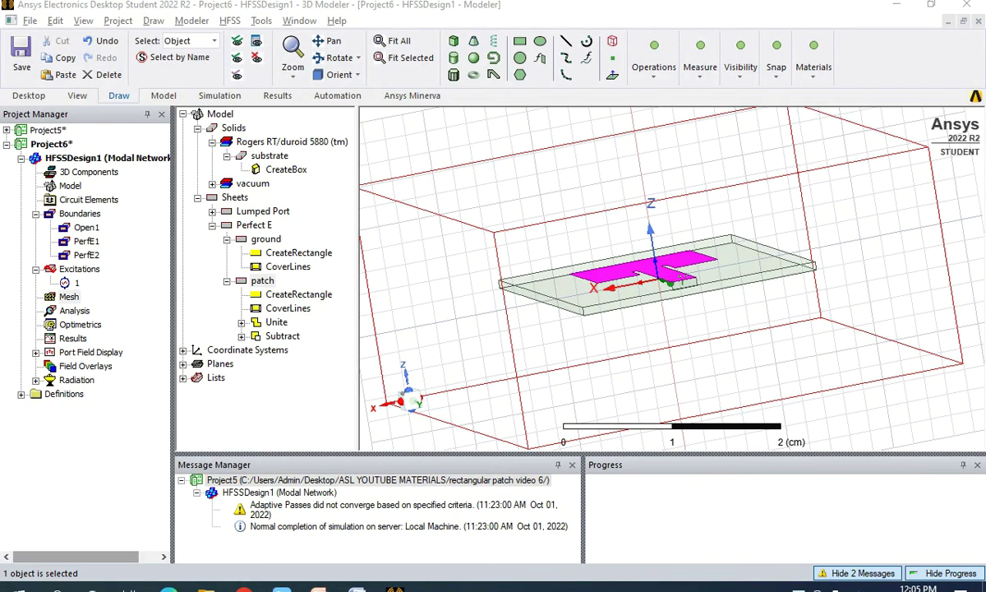
Add an advanced solution setup with a single frequency of 10 GHz, keeping 6 maximum passes and a maximum delta S of 0.02.
{"action": "right_click", "coordinate": [74, 310]}
{"action": "mouse_move", "coordinate": [148, 347]}
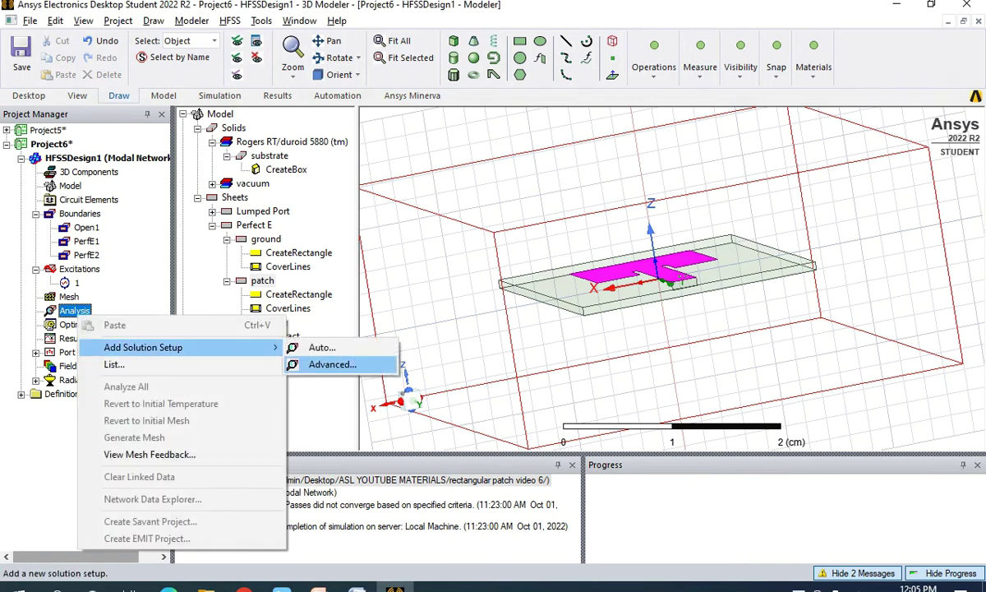
{"action": "left_click", "coordinate": [332, 364]}
{"action": "left_click", "coordinate": [472, 191]}
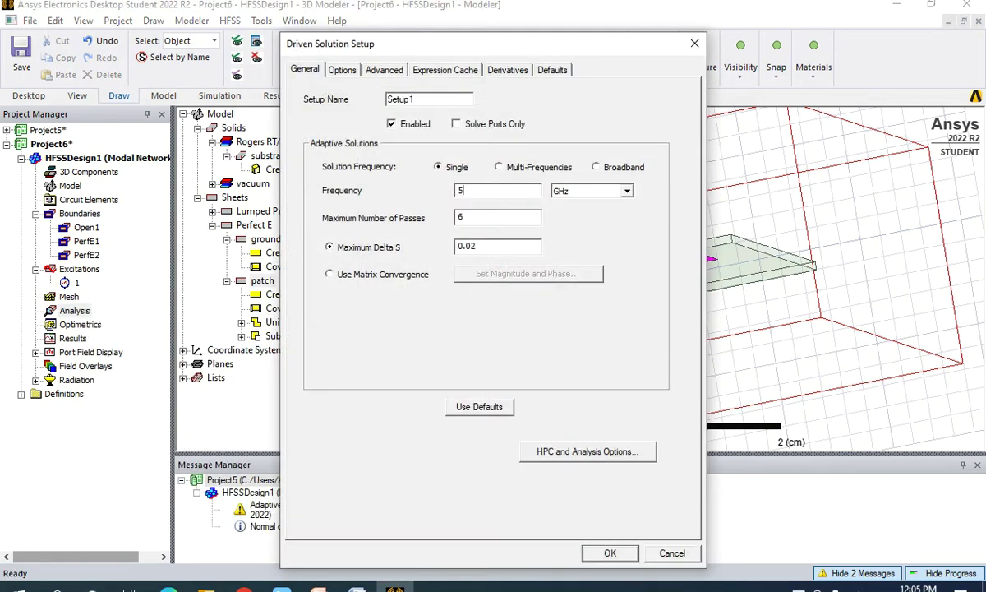
{"action": "key", "text": "BackSpace"}
{"action": "type", "text": "10"}
{"action": "key", "text": "Return"}
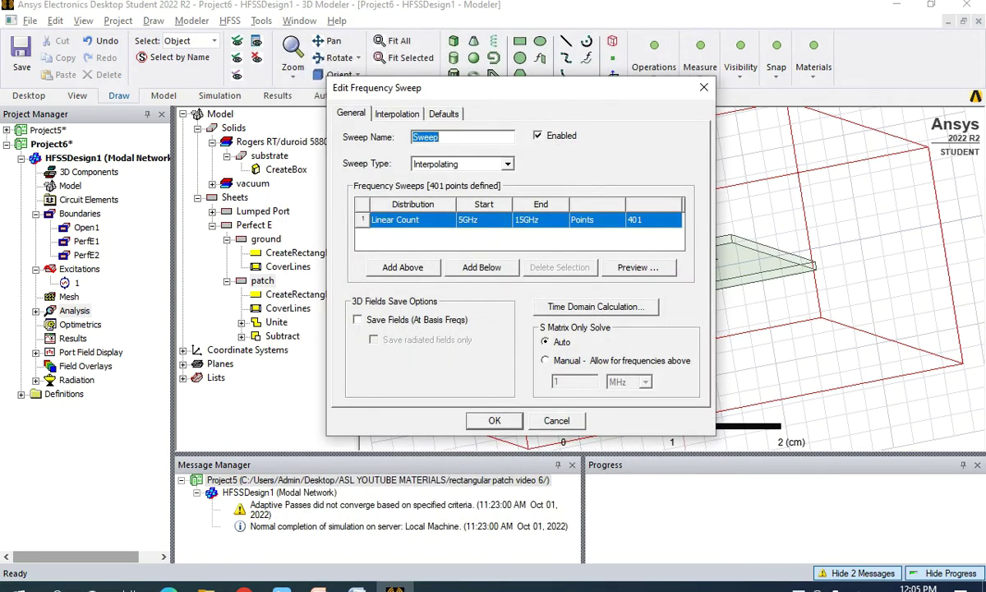
Define a Fast frequency sweep with a Linear Step distribution and 0.01 GHz step size, keeping the 5 to 15 GHz range.
{"action": "left_click", "coordinate": [413, 220]}
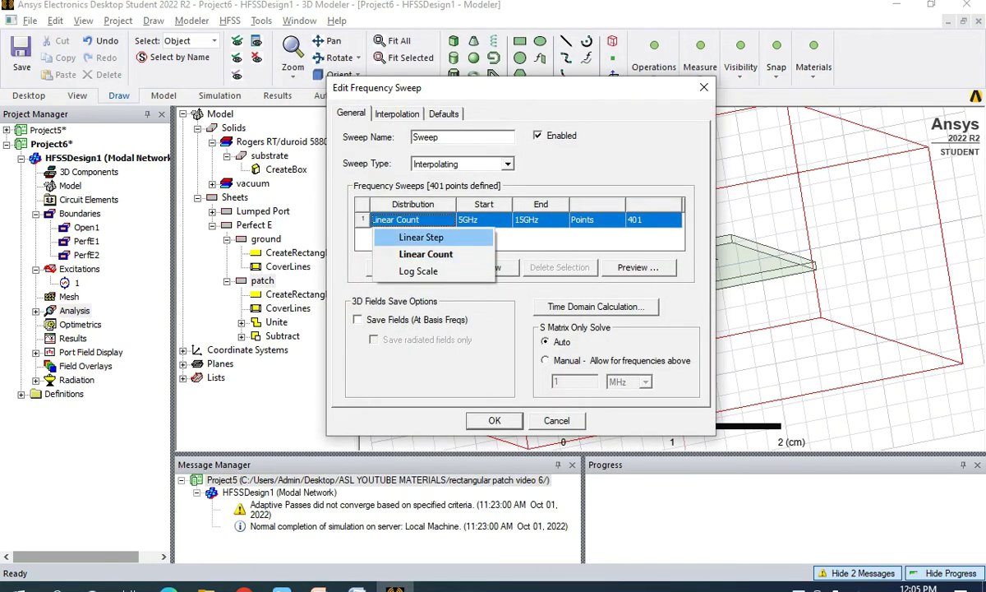
{"action": "left_click", "coordinate": [421, 237]}
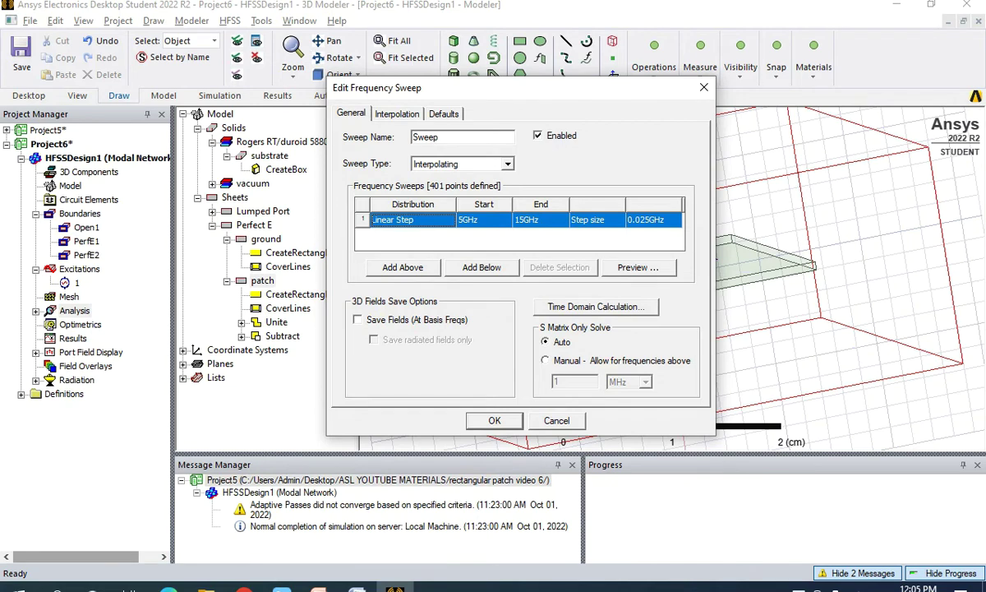
{"action": "left_click", "coordinate": [650, 220]}
{"action": "key", "text": "BackSpace"}
{"action": "key", "text": "BackSpace"}
{"action": "type", "text": "1"}
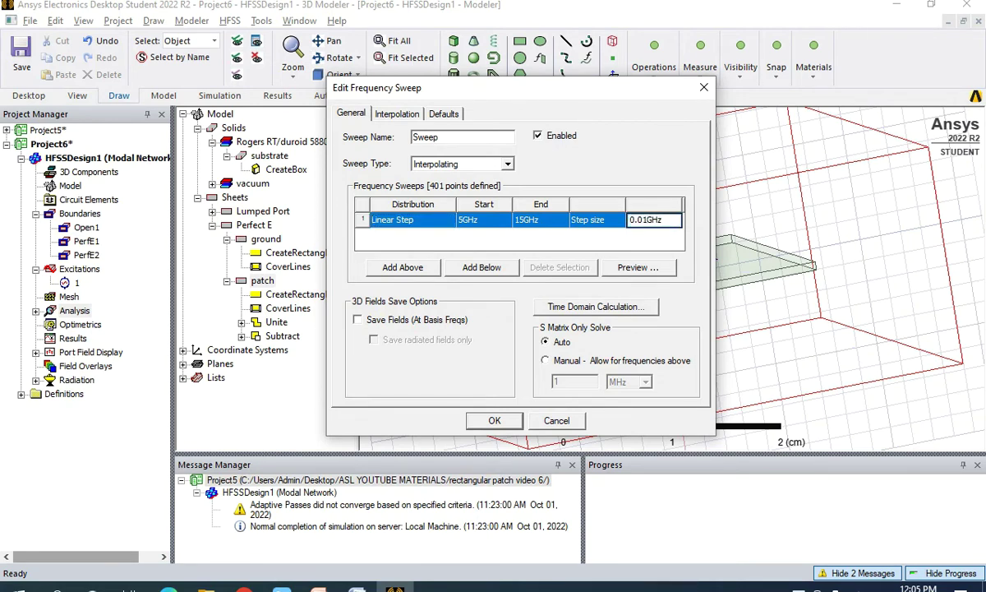
{"action": "left_click", "coordinate": [507, 164]}
{"action": "left_click", "coordinate": [424, 195]}
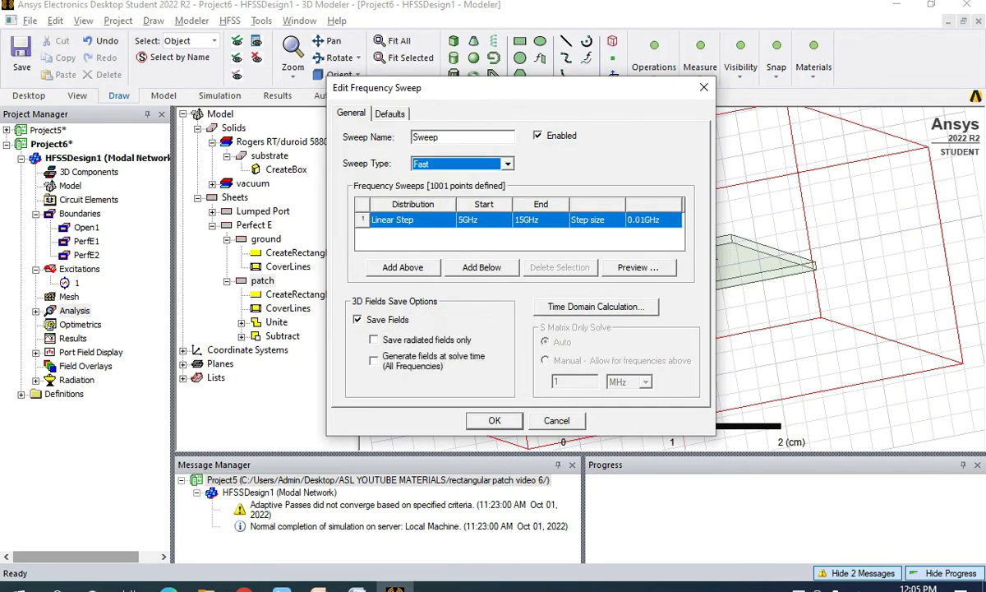
{"action": "key", "text": "Return"}
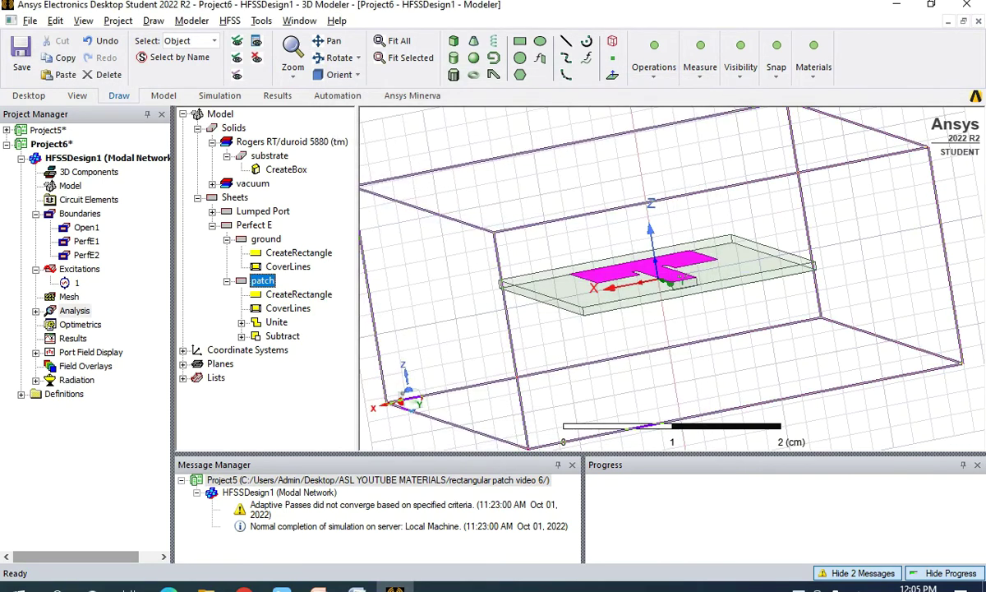